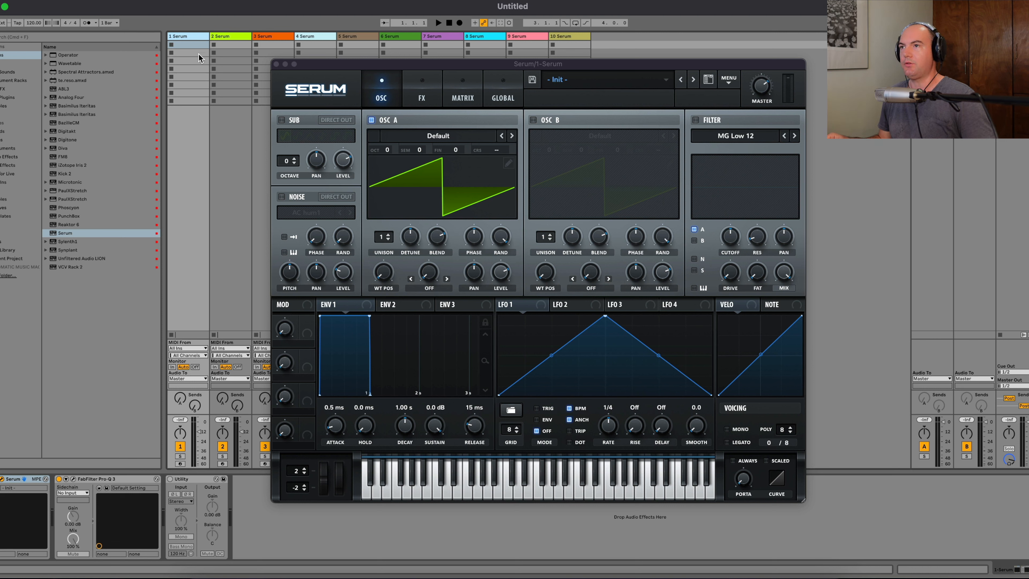
# Step: Create a MIDI clip on the first track with a sixteenth-length A0 note on each of the four beats
pyautogui.doubleClick(193, 45)
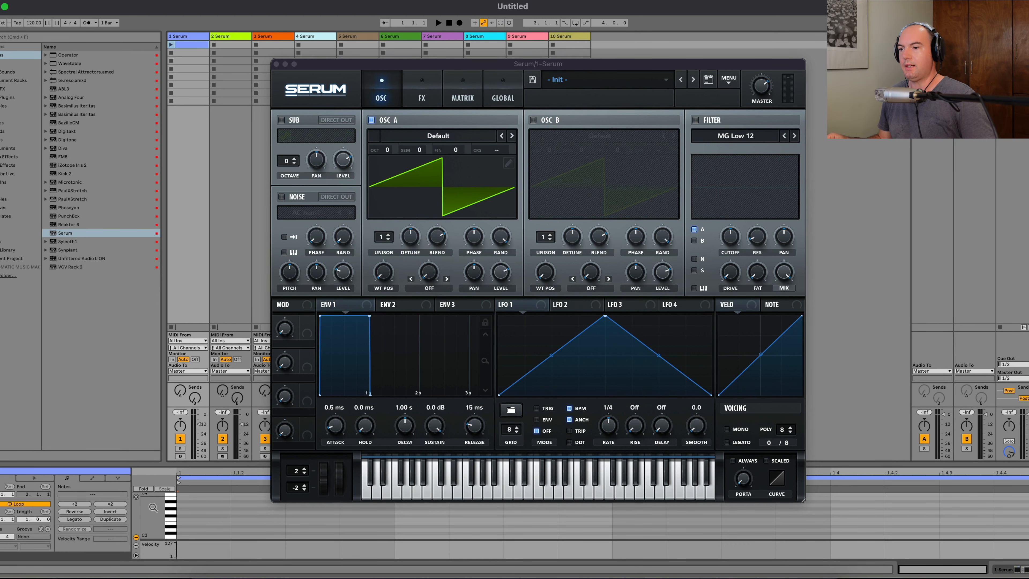
pyautogui.scroll(-10, 206, 524)
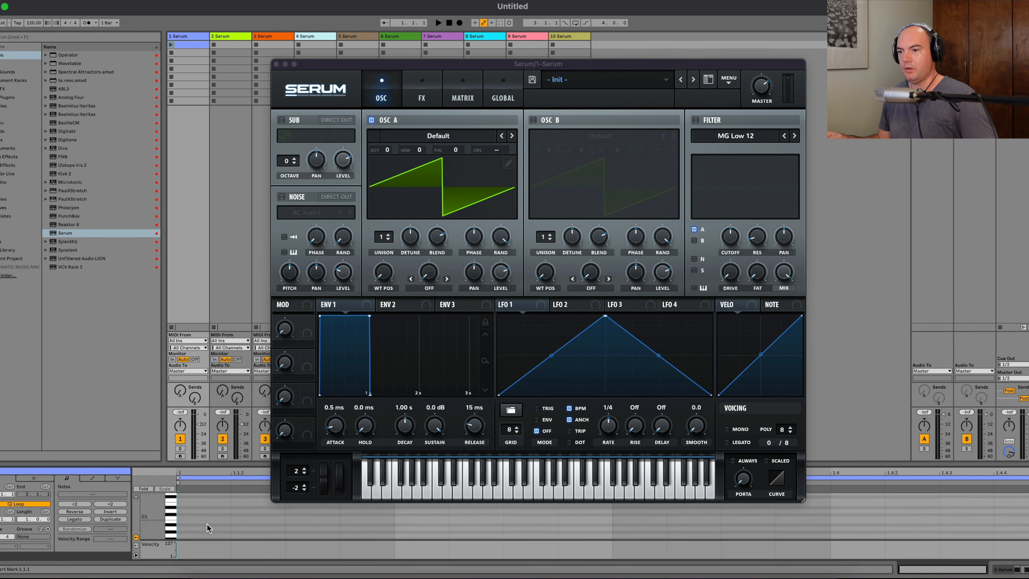
pyautogui.doubleClick(207, 524)
pyautogui.press('super+d')
pyautogui.press('super+d')
pyautogui.press('super+d')
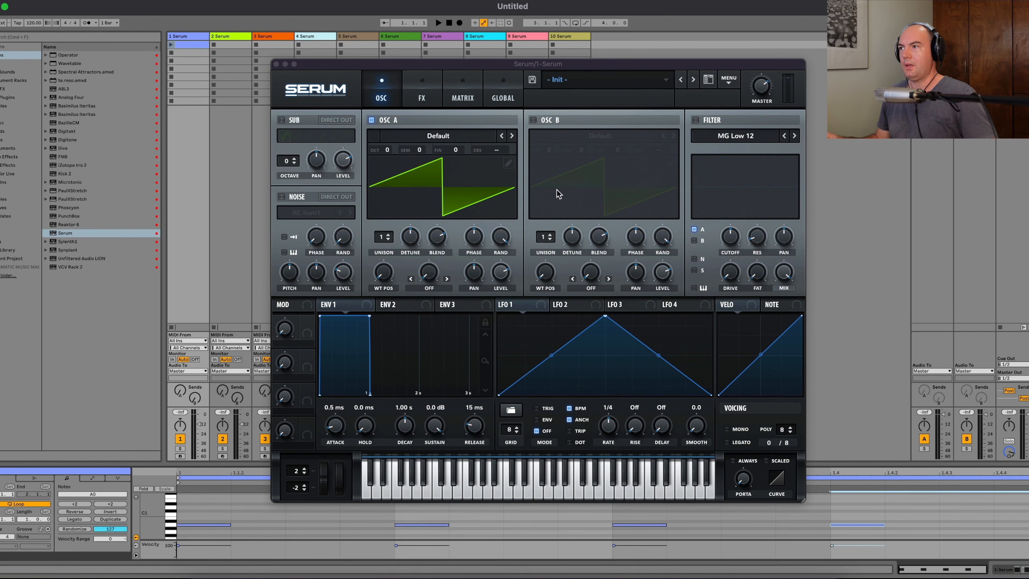
# Step: Load the Analog_BD_Sin wavetable from the Analog category into oscillator A
pyautogui.click(462, 140)
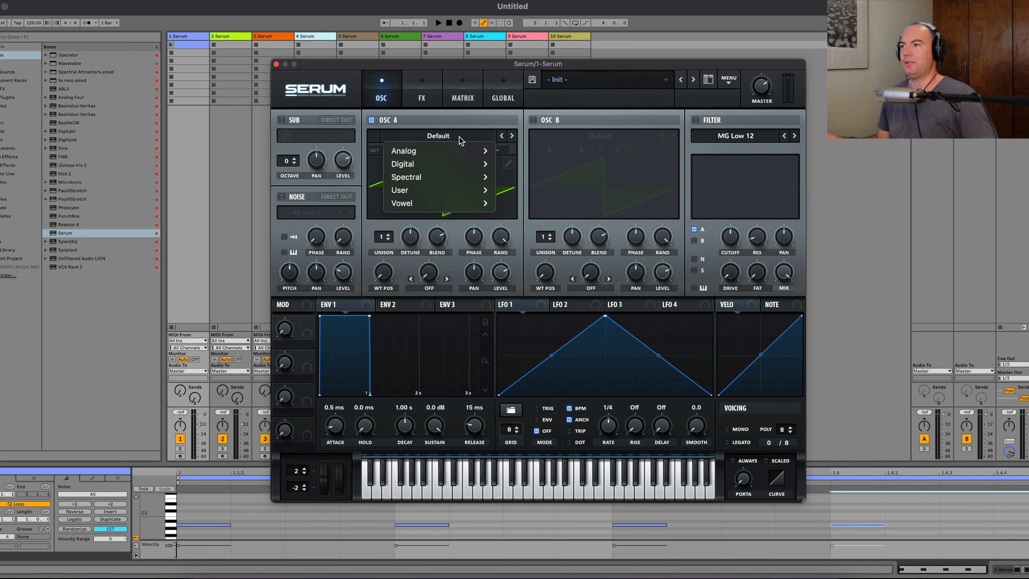
pyautogui.moveTo(458, 150)
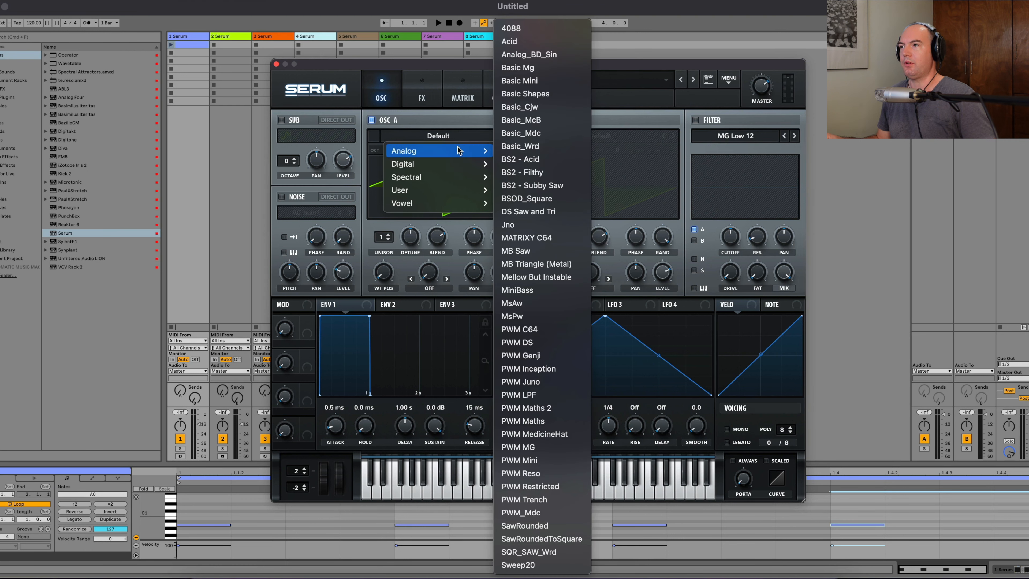
pyautogui.click(528, 54)
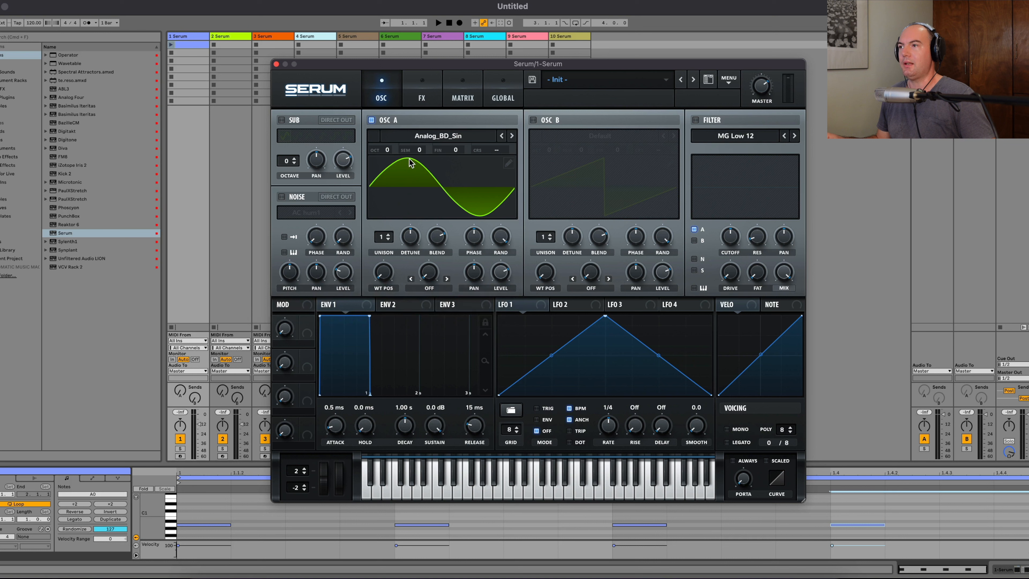
# Step: Shape envelope 1 with 902 ms decay, -∞ dB sustain and 478 ms release, and set oscillator A's random phase to 0%
pyautogui.press('space')
pyautogui.moveTo(371, 320); pyautogui.dragTo(368, 419)
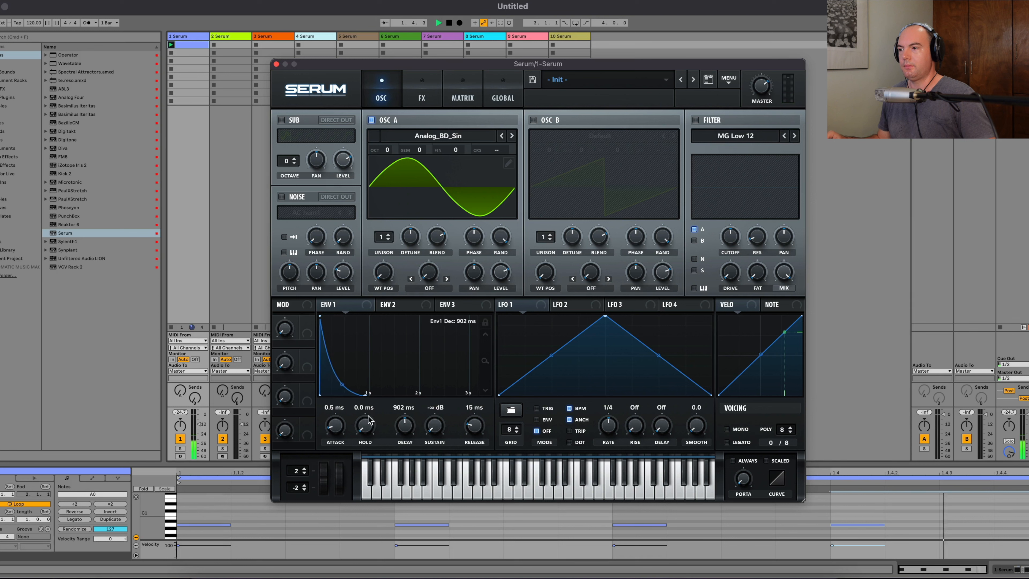
pyautogui.moveTo(482, 430); pyautogui.dragTo(478, 404)
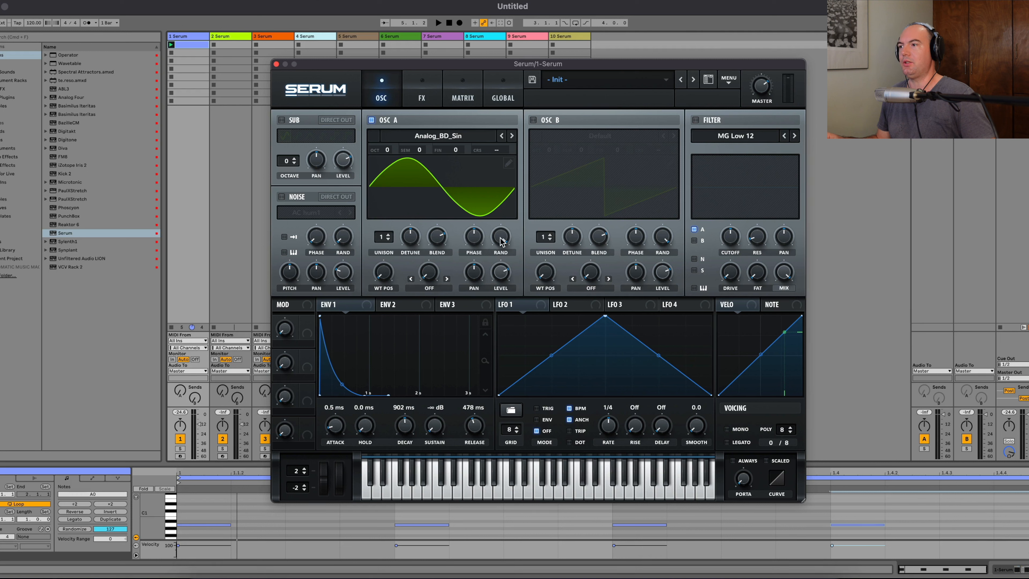
pyautogui.moveTo(501, 240); pyautogui.dragTo(505, 380)
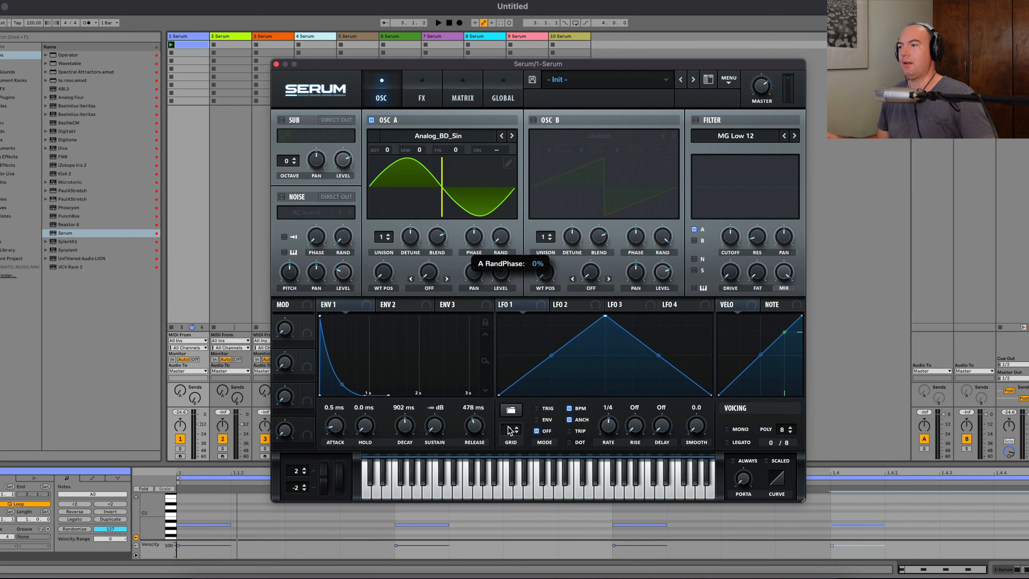
pyautogui.moveTo(509, 432); pyautogui.dragTo(507, 425)
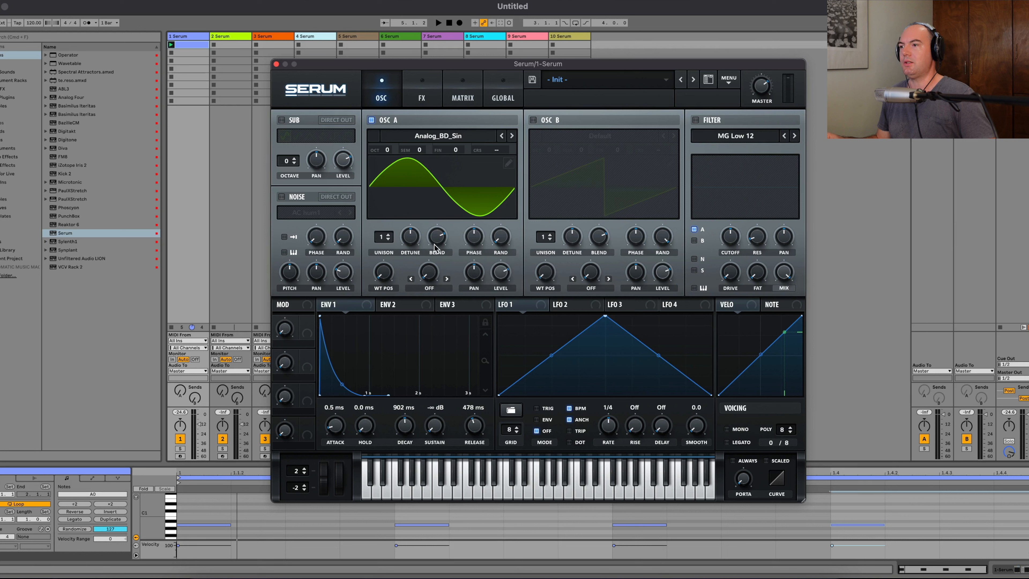
# Step: Assign envelope 2 to oscillator A's coarse pitch and set that envelope to 0% sustain and 172 ms decay
pyautogui.moveTo(391, 308); pyautogui.dragTo(480, 150)
pyautogui.click(462, 100)
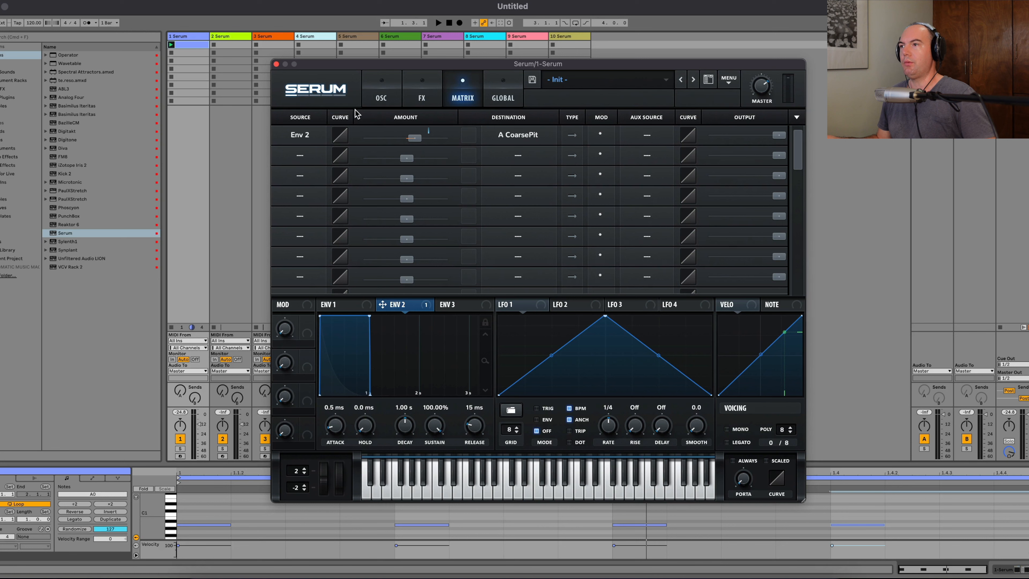
pyautogui.click(381, 99)
pyautogui.moveTo(434, 426); pyautogui.dragTo(434, 486)
pyautogui.moveTo(404, 427); pyautogui.dragTo(404, 458)
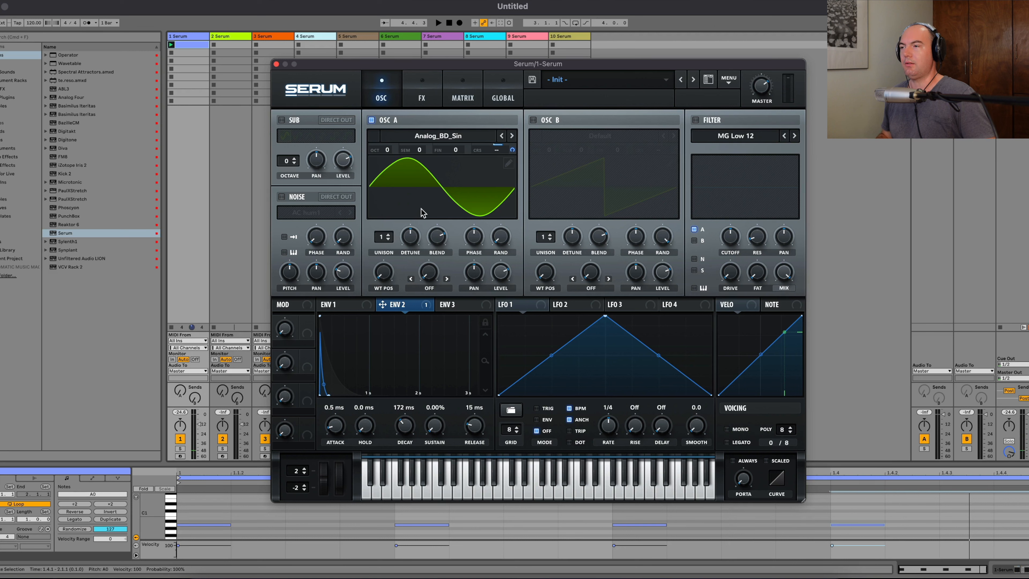
# Step: Raise the modulation amount of envelope 2 on oscillator A's coarse pitch during playback and set the envelope's decay to 89 ms
pyautogui.click(462, 97)
pyautogui.press('space')
pyautogui.moveTo(414, 136); pyautogui.dragTo(421, 138)
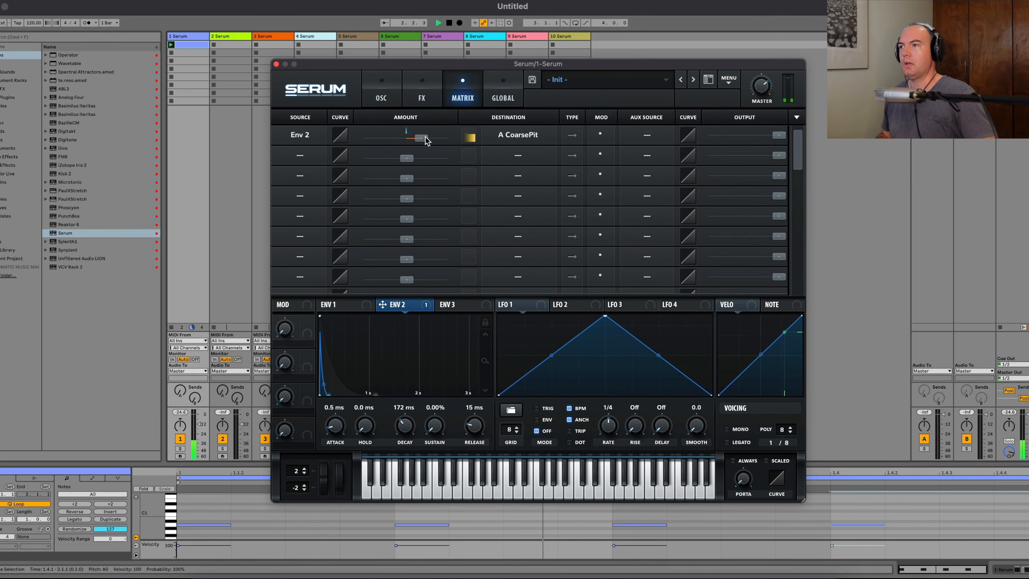
pyautogui.click(381, 96)
pyautogui.moveTo(404, 425); pyautogui.dragTo(405, 411)
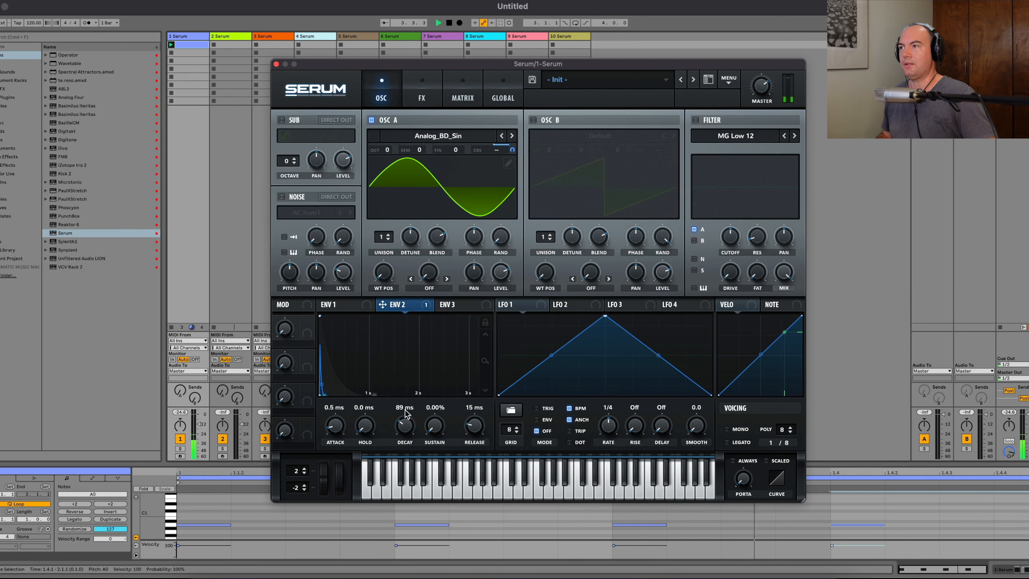
# Step: Enable the Distortion effect and set its type to Diode 1
pyautogui.click(423, 99)
pyautogui.click(290, 141)
pyautogui.click(469, 132)
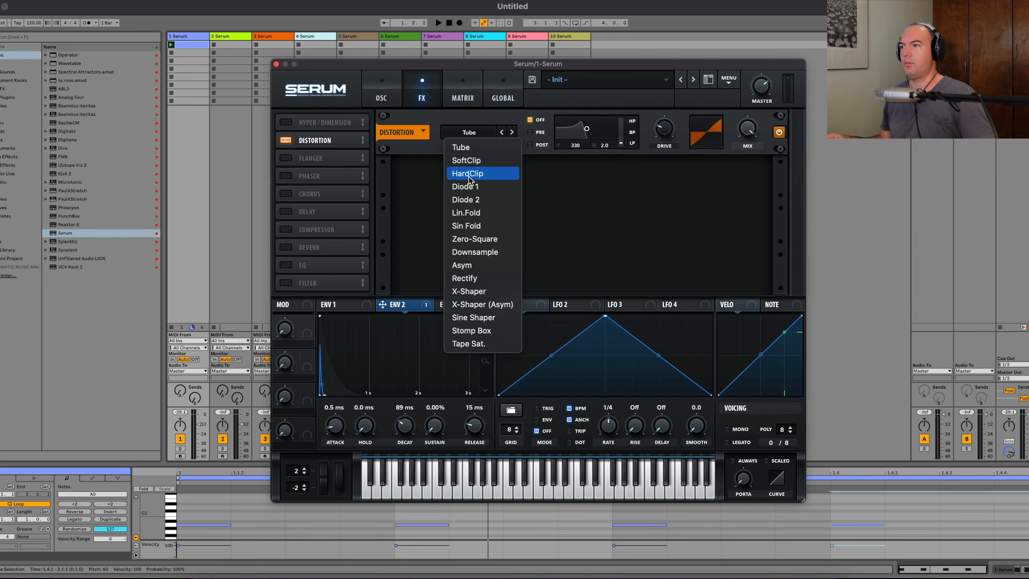
pyautogui.click(470, 187)
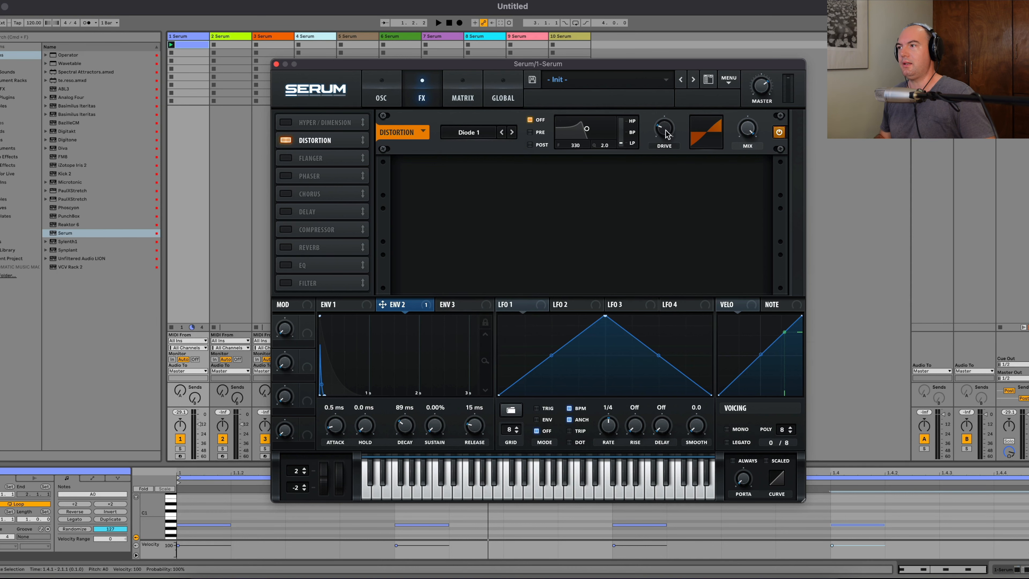
# Step: Adjust the distortion's drive and lower its wet mix, playing the kick clip to check the sound
pyautogui.moveTo(662, 133)
pyautogui.moveTo(663, 133); pyautogui.dragTo(663, 164)
pyautogui.moveTo(749, 131)
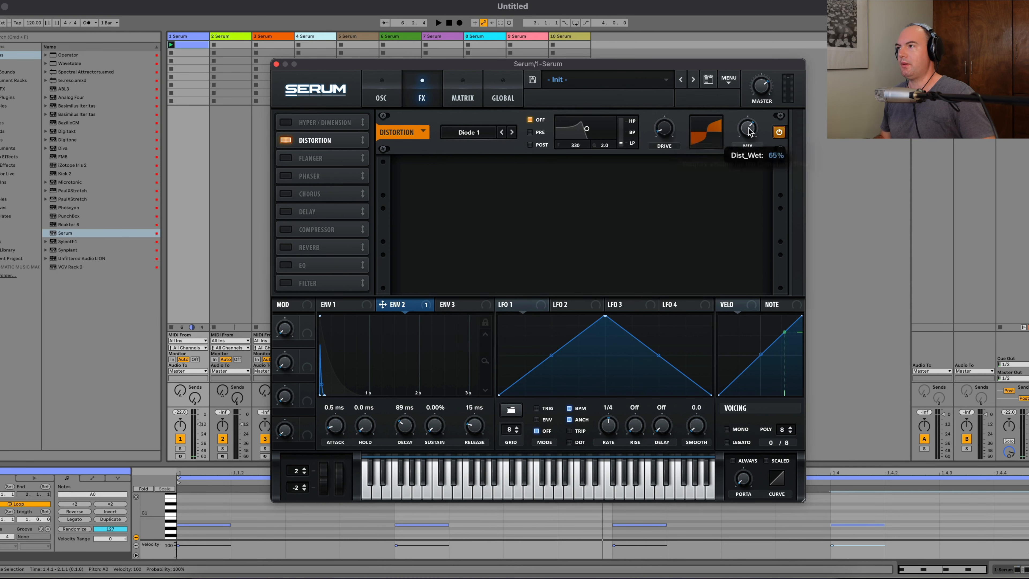
pyautogui.moveTo(750, 162); pyautogui.dragTo(744, 185)
pyautogui.press('space')
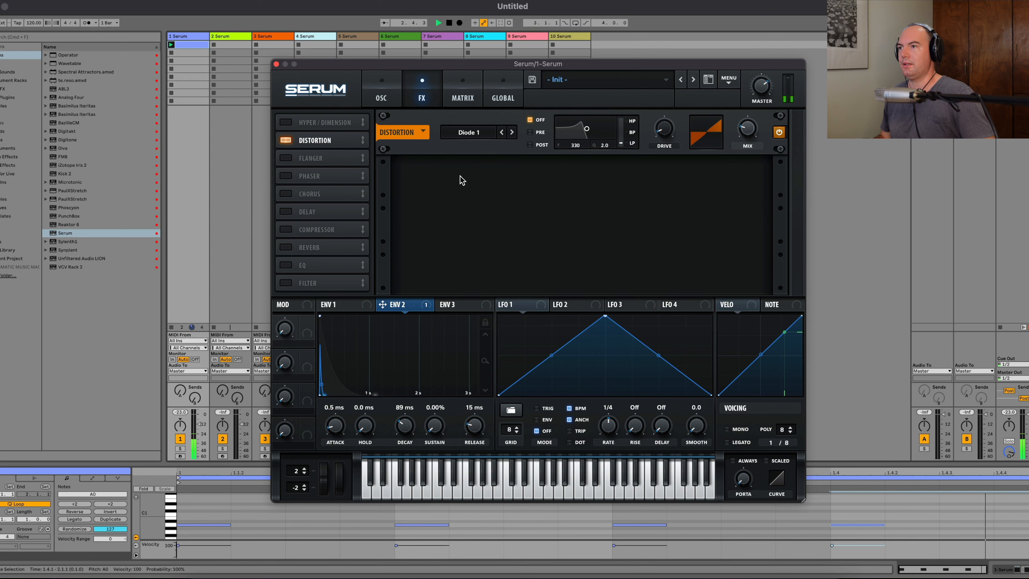
# Step: Create an empty clip on the second track and load the Analog wavetable Basic Mini into that track's oscillator A
pyautogui.click(380, 99)
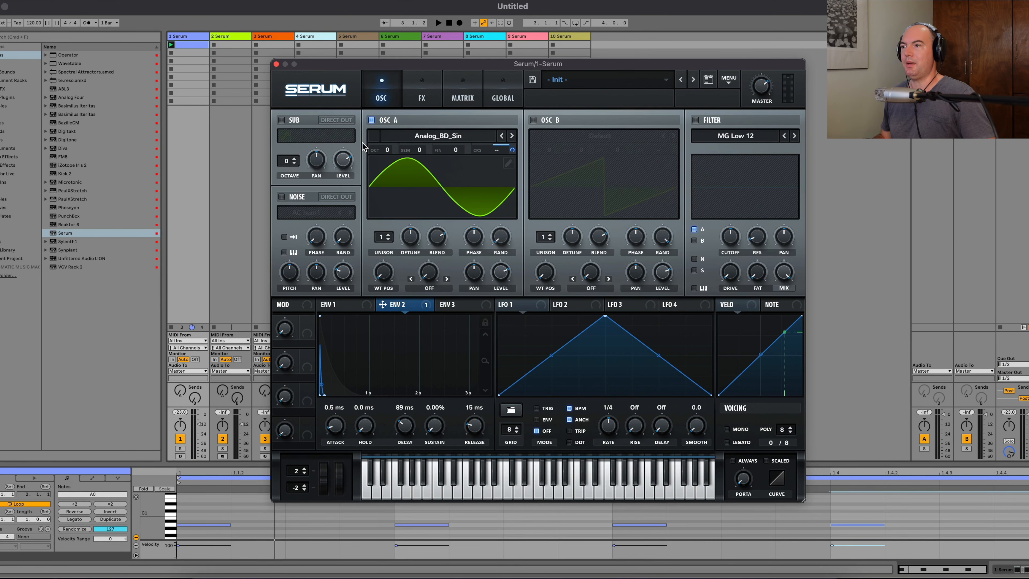
pyautogui.click(232, 42)
pyautogui.doubleClick(231, 43)
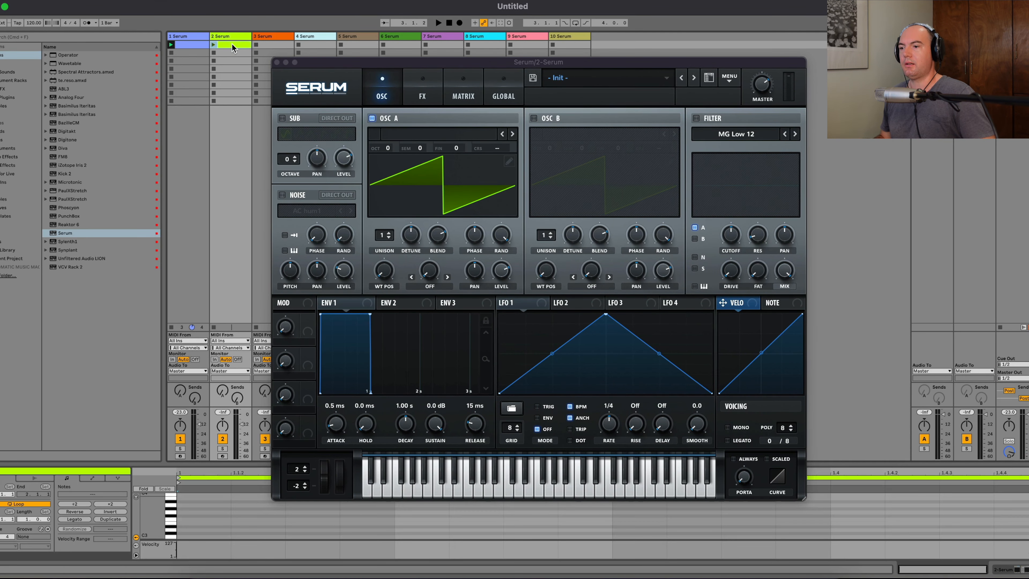
pyautogui.click(462, 131)
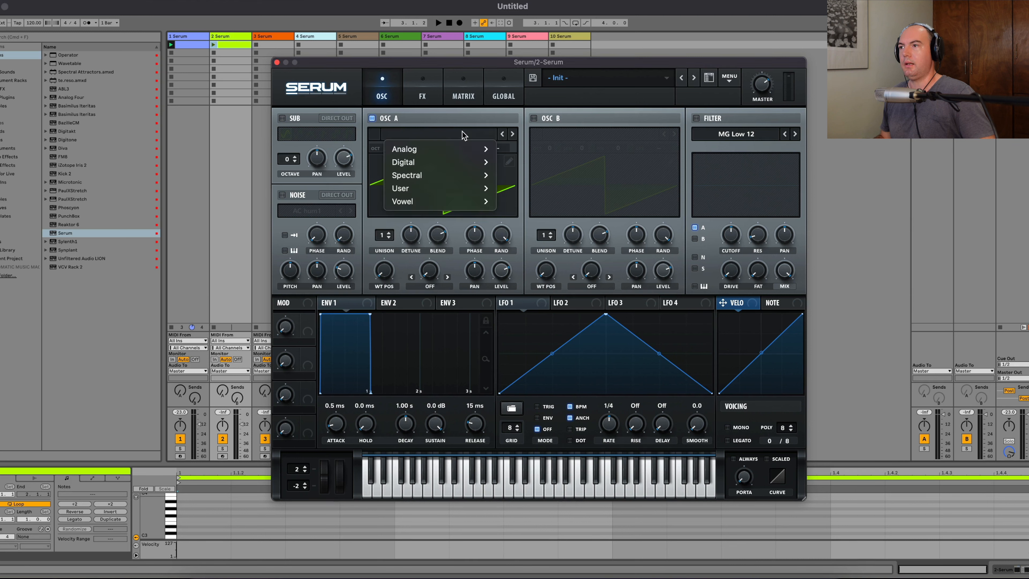
pyautogui.moveTo(444, 148)
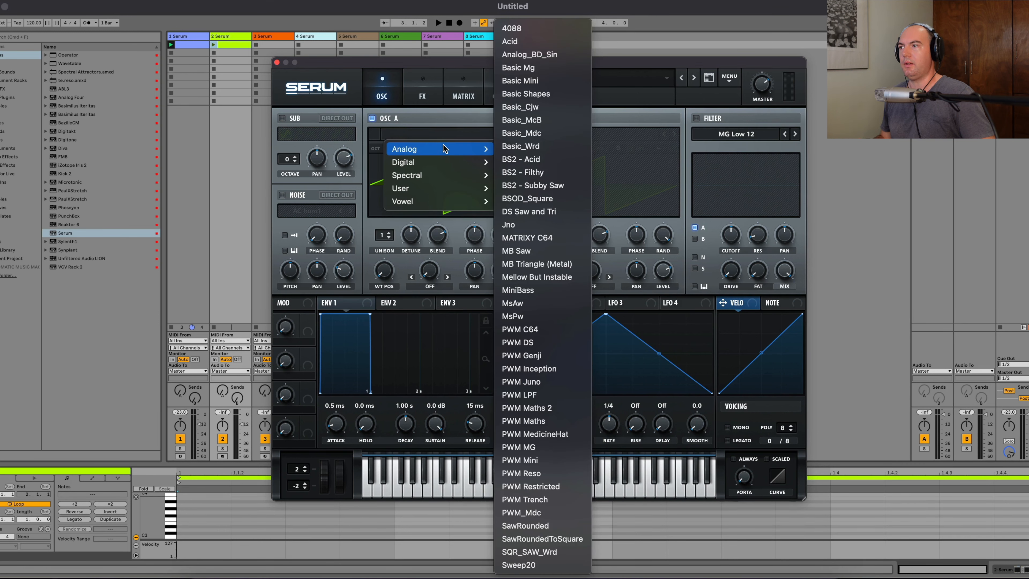
pyautogui.click(519, 80)
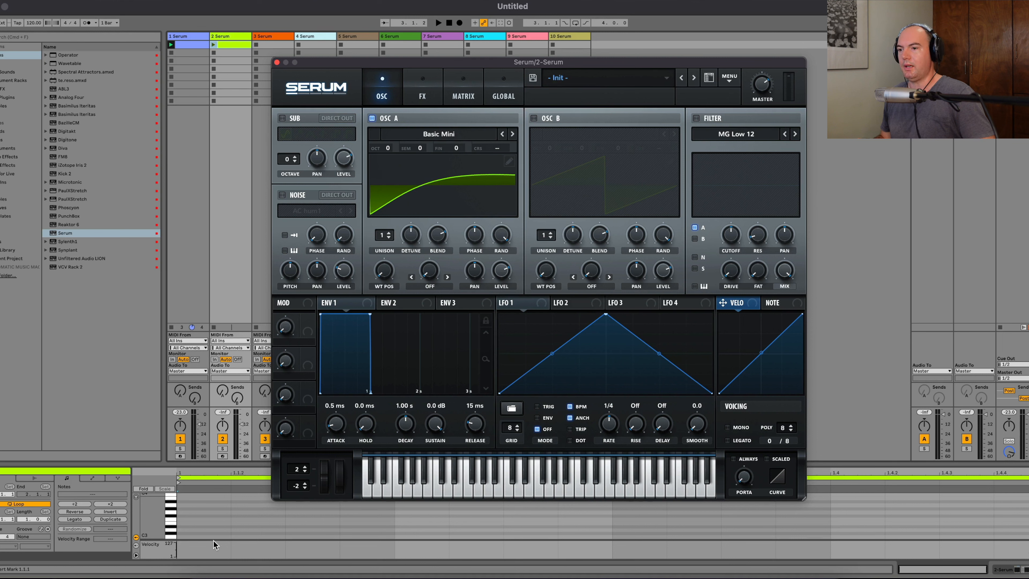
# Step: Turn on note preview in the second track's clip and audition a low note around C1
pyautogui.click(137, 497)
pyautogui.scroll(-6, 173, 522)
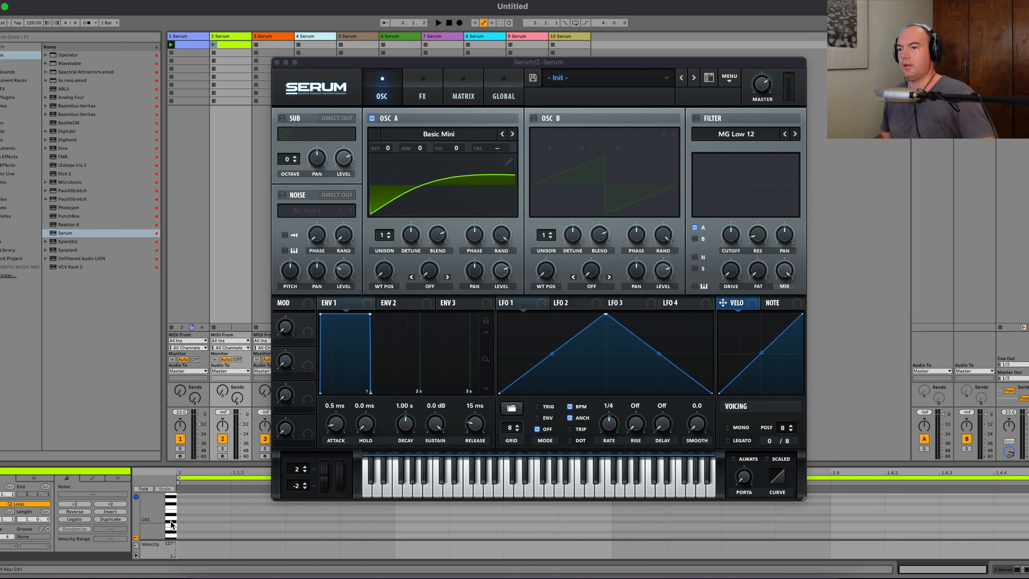
pyautogui.scroll(-2, 172, 524)
pyautogui.click(173, 522)
pyautogui.scroll(-2, 172, 525)
pyautogui.scroll(3, 171, 524)
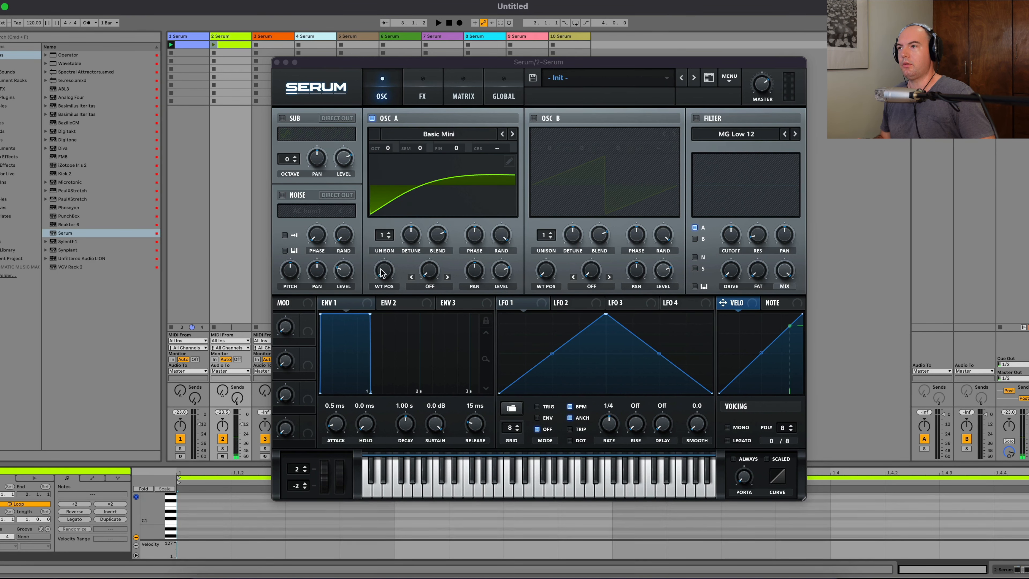
# Step: Set oscillator A's wavetable position to a sine-like shape with a small peak, and audition low notes on the piano roll
pyautogui.moveTo(384, 271); pyautogui.dragTo(381, 193)
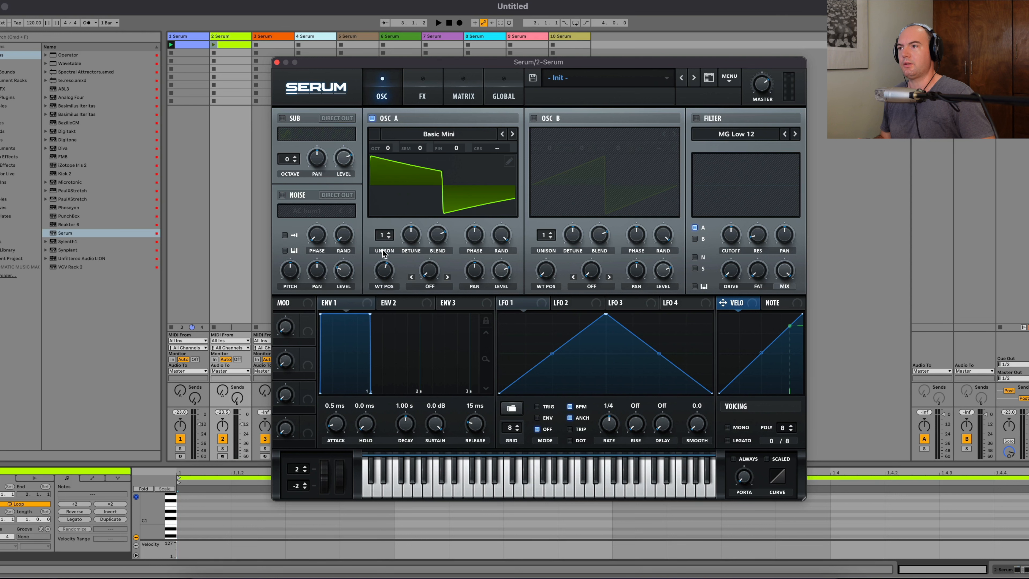
pyautogui.moveTo(384, 269); pyautogui.dragTo(380, 289)
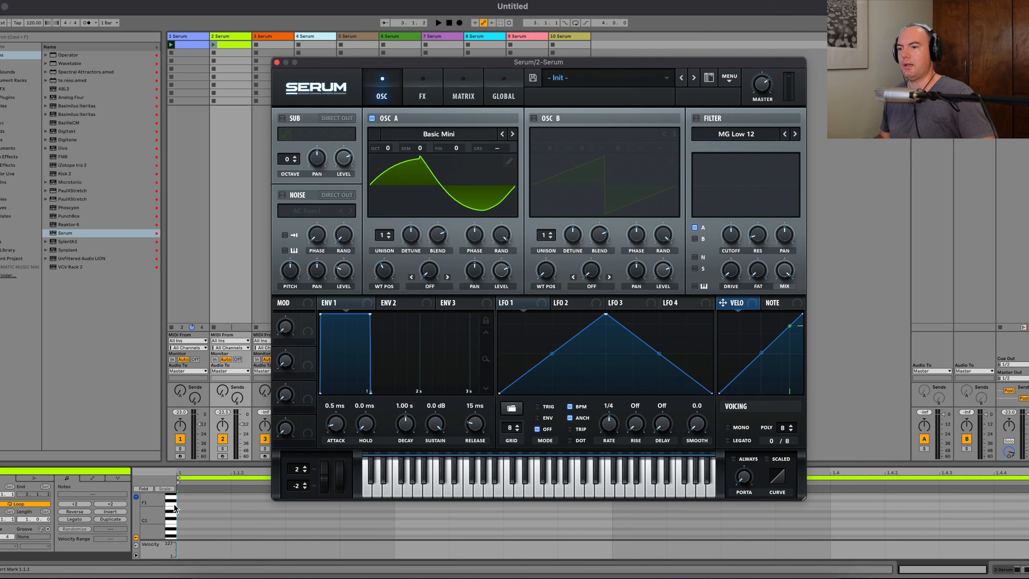
pyautogui.click(170, 515)
pyautogui.scroll(-3, 170, 515)
pyautogui.click(170, 516)
pyautogui.scroll(-3, 171, 519)
pyautogui.click(170, 518)
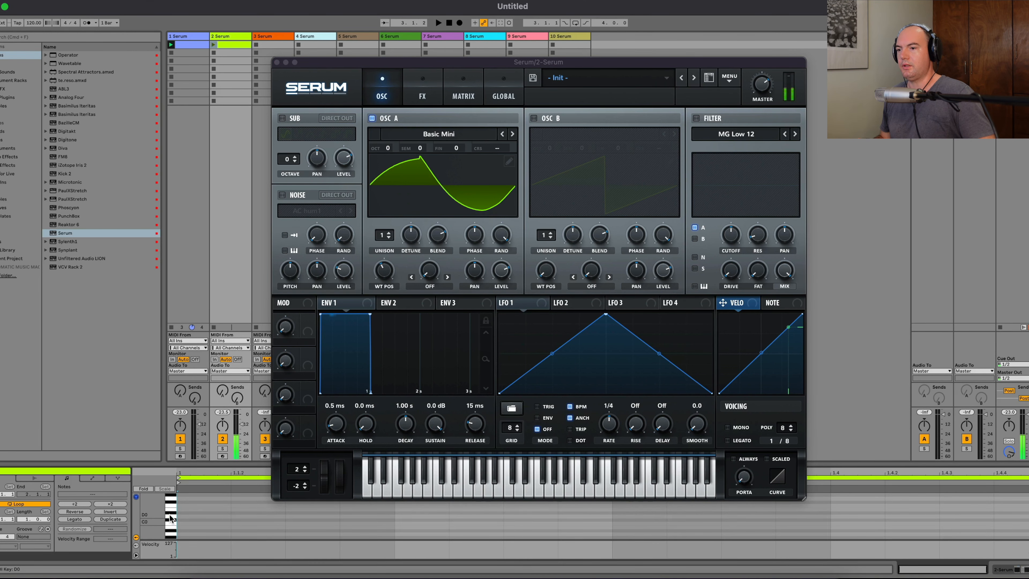
pyautogui.click(169, 514)
pyautogui.click(170, 505)
# Step: Enter the sixteenth notes B0, A0, A#0 and G#0 on the first beat and duplicate the pattern across the whole bar
pyautogui.scroll(2, 171, 507)
pyautogui.doubleClick(301, 514)
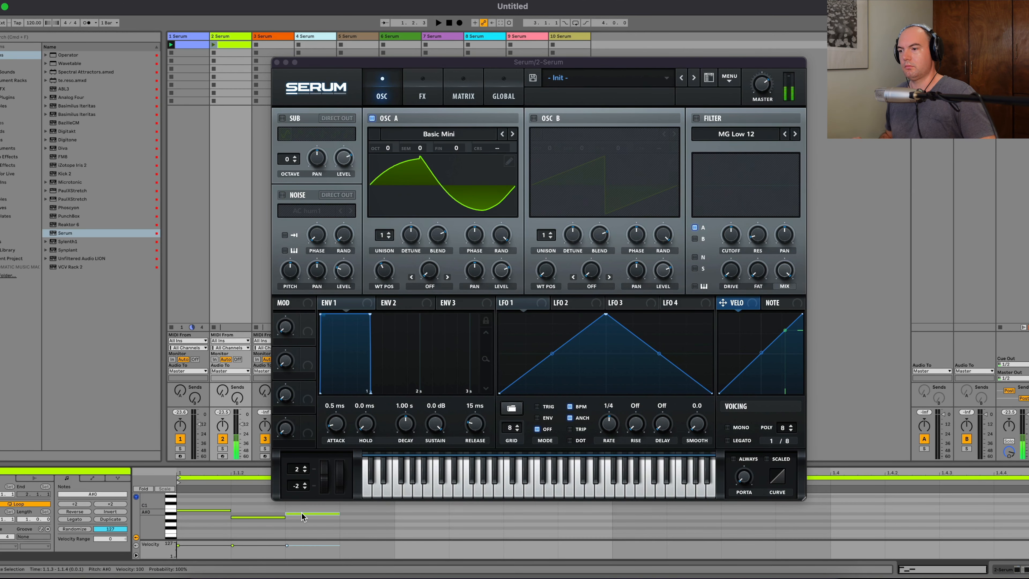
pyautogui.doubleClick(366, 521)
pyautogui.moveTo(360, 526); pyautogui.dragTo(176, 484)
pyautogui.press('super+d')
pyautogui.press('super+d')
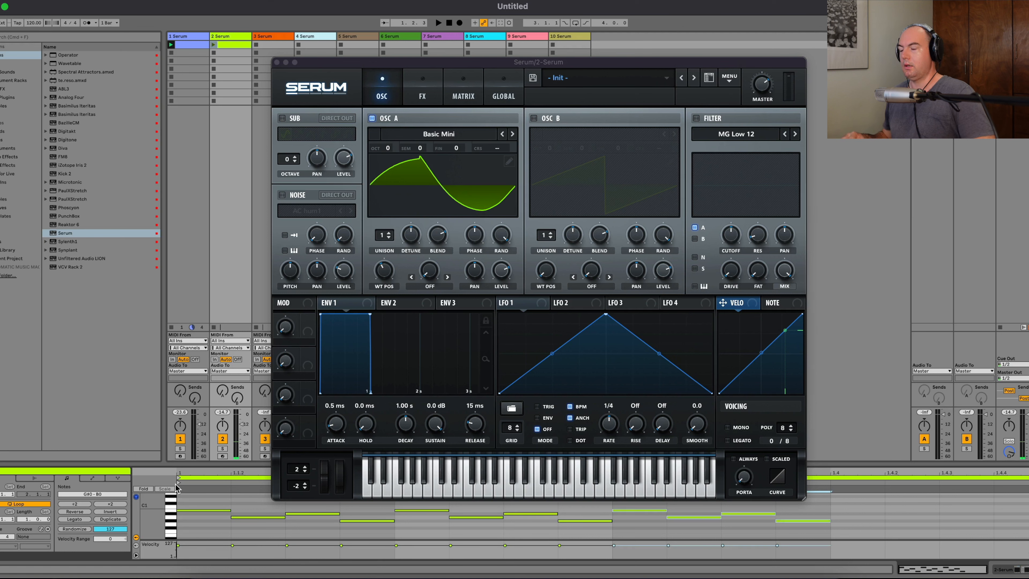
pyautogui.press('super+d')
# Step: Enable the filter as MG Low 24 and adjust its cutoff and resonance while the second track's clip plays
pyautogui.click(695, 118)
pyautogui.moveTo(731, 239)
pyautogui.mouseDown()
pyautogui.moveTo(732, 256)
pyautogui.moveTo(730, 237)
pyautogui.mouseUp()
pyautogui.click(795, 134)
pyautogui.click(795, 134)
pyautogui.click(215, 45)
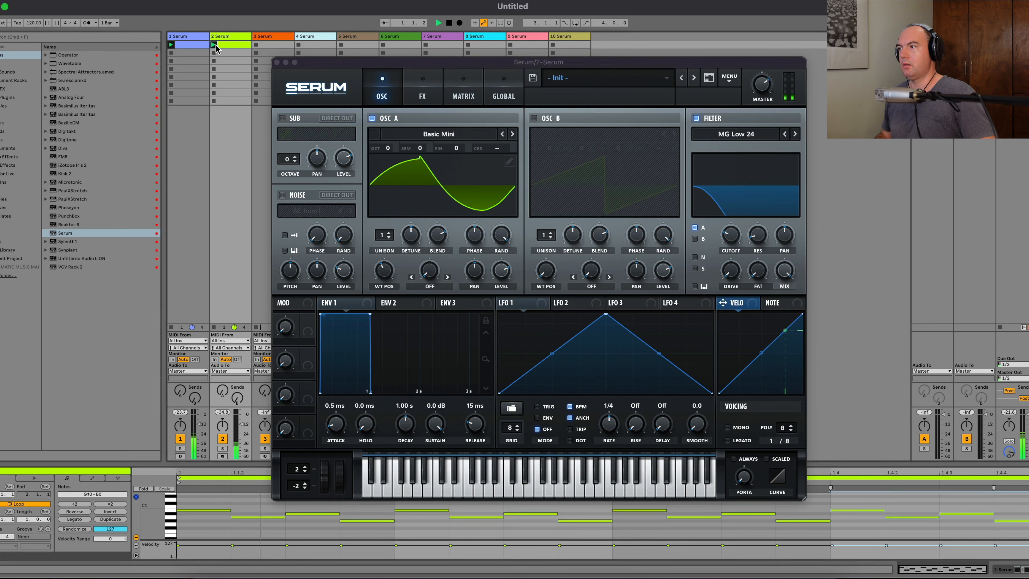
pyautogui.click(757, 231)
pyautogui.moveTo(757, 226); pyautogui.dragTo(757, 219)
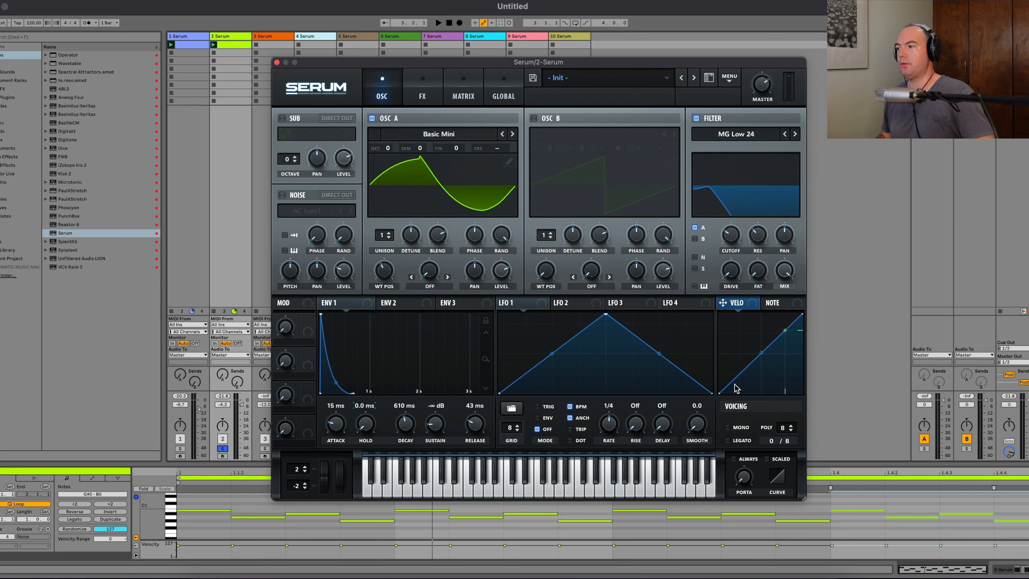
# Step: Enable keyboard tracking on the filter, audition the bass clip, and take the second track out of solo
pyautogui.click(694, 287)
pyautogui.press('space')
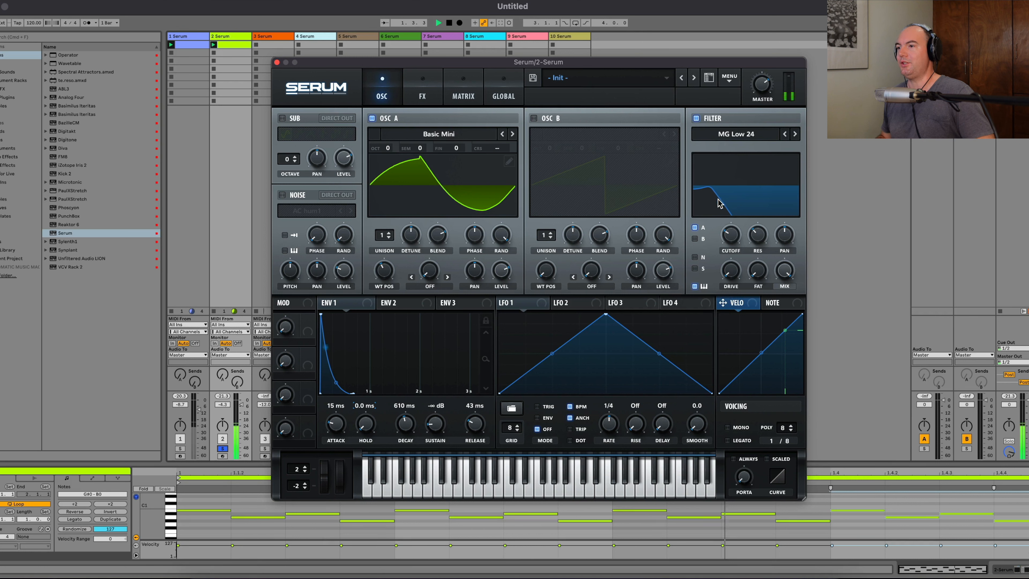
pyautogui.press('space')
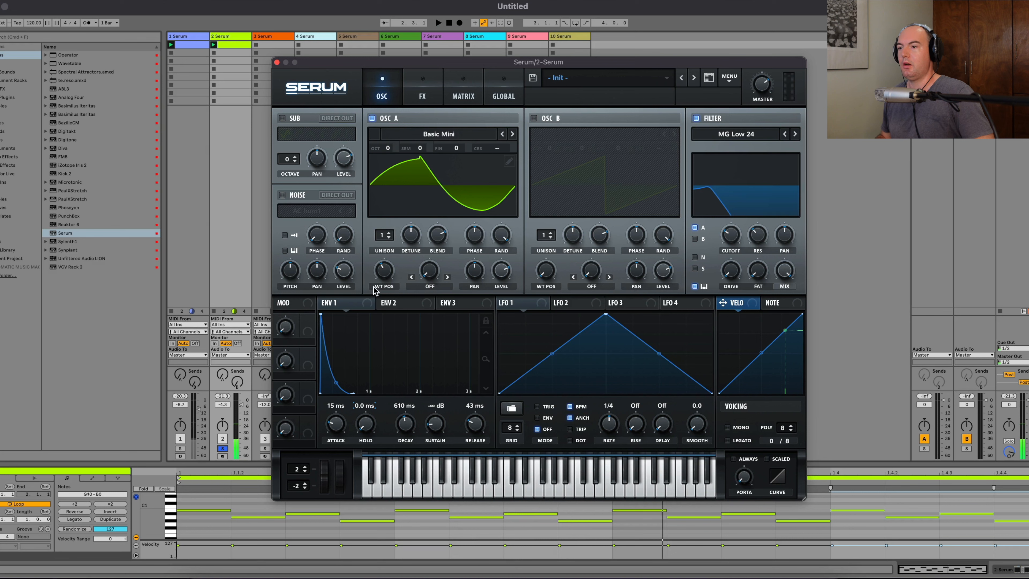
pyautogui.click(222, 448)
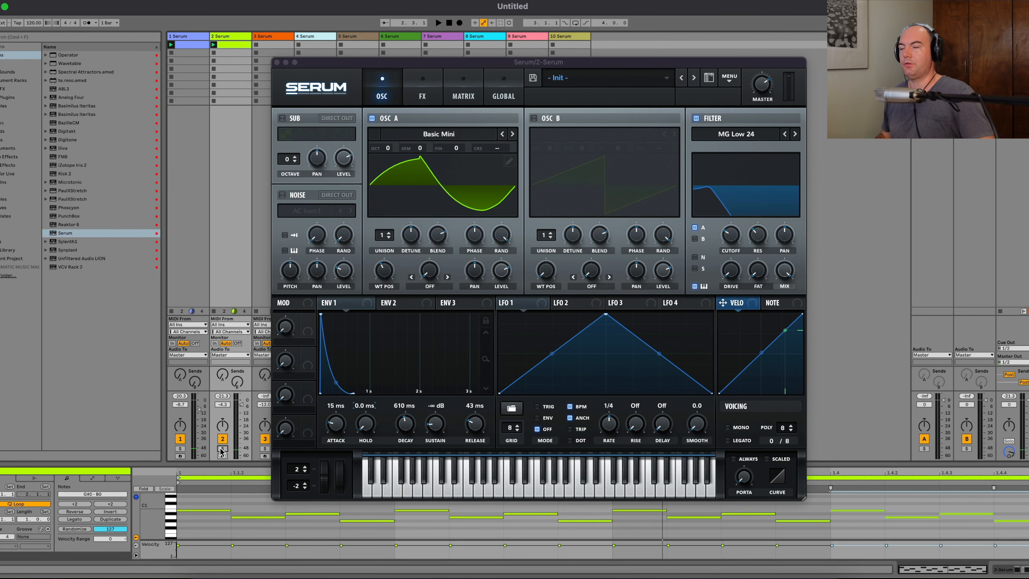
# Step: Open Serum on the third track and load the Basic Shapes wavetable into oscillators A and B
pyautogui.click(273, 38)
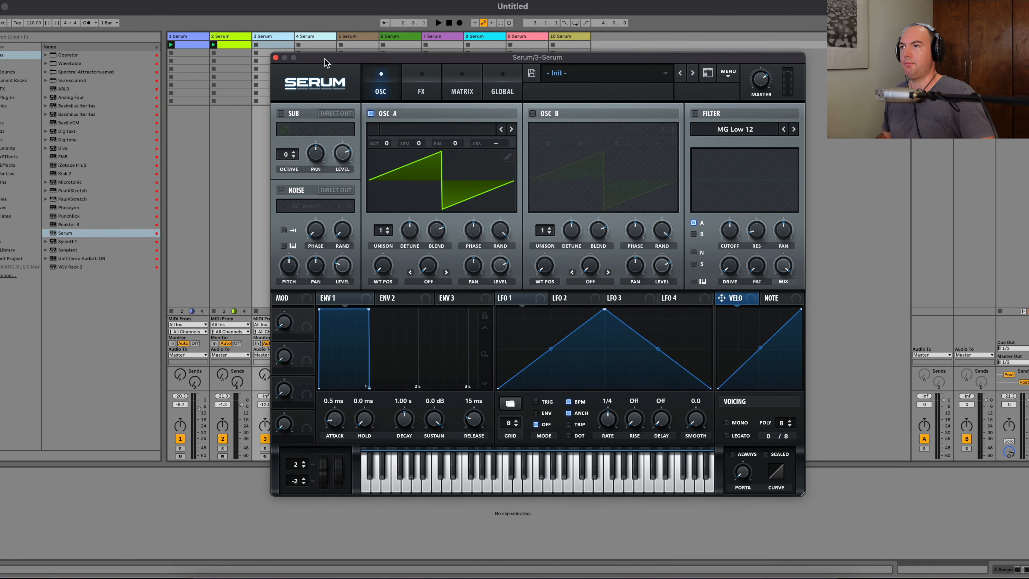
pyautogui.moveTo(325, 58); pyautogui.dragTo(325, 76)
pyautogui.click(417, 151)
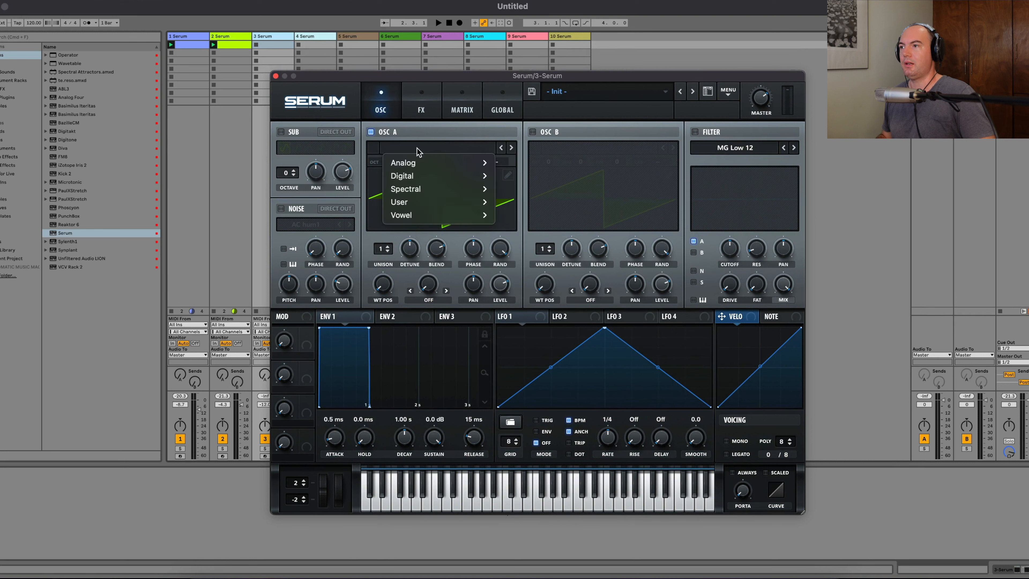
pyautogui.moveTo(416, 158)
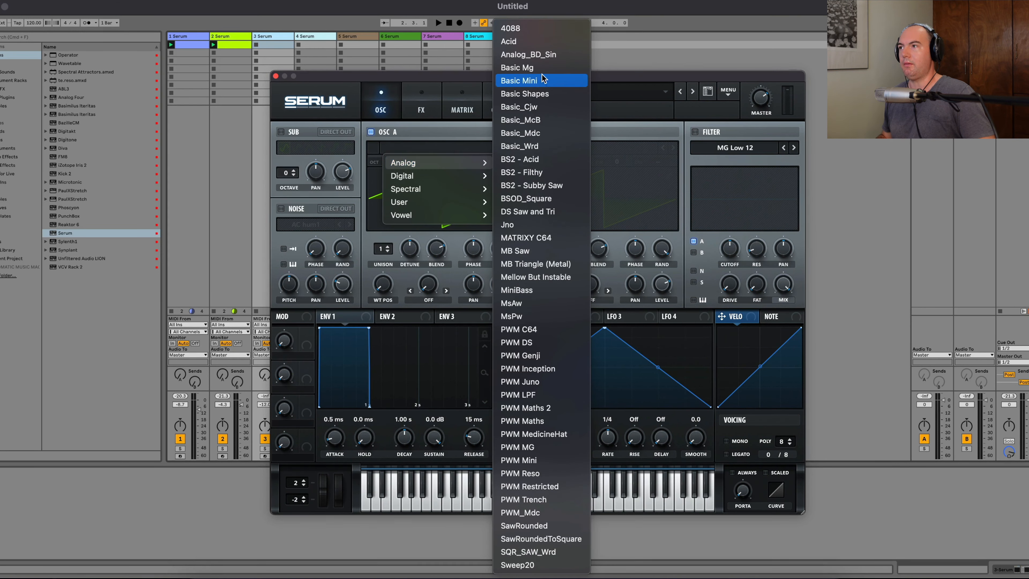
pyautogui.click(539, 94)
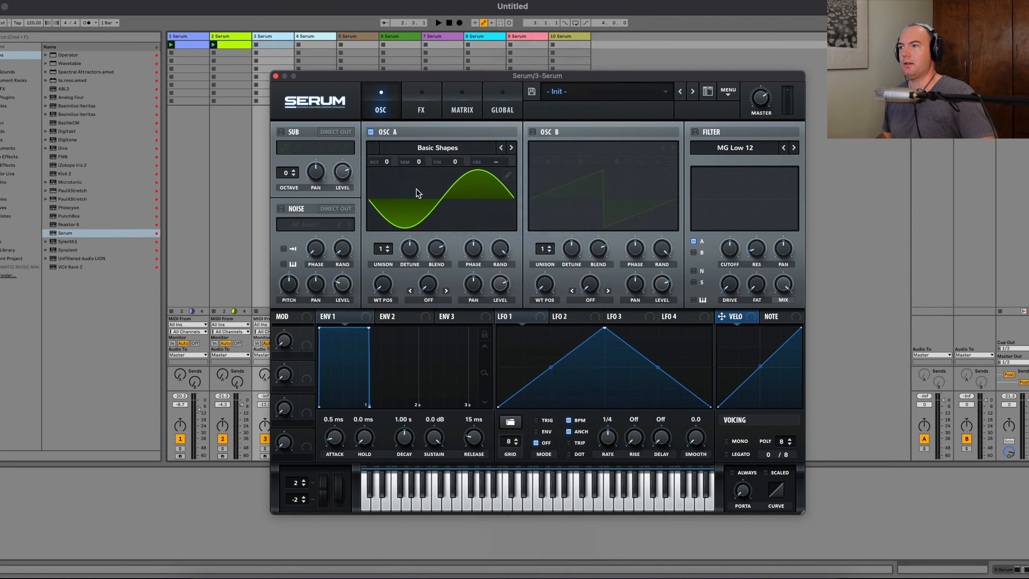
pyautogui.click(583, 147)
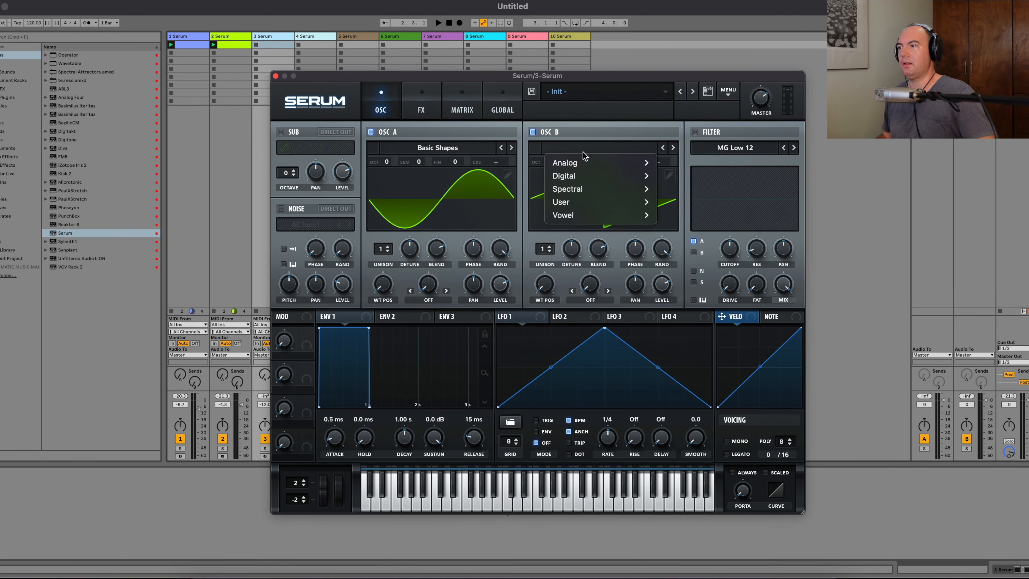
pyautogui.moveTo(587, 163)
pyautogui.click(689, 92)
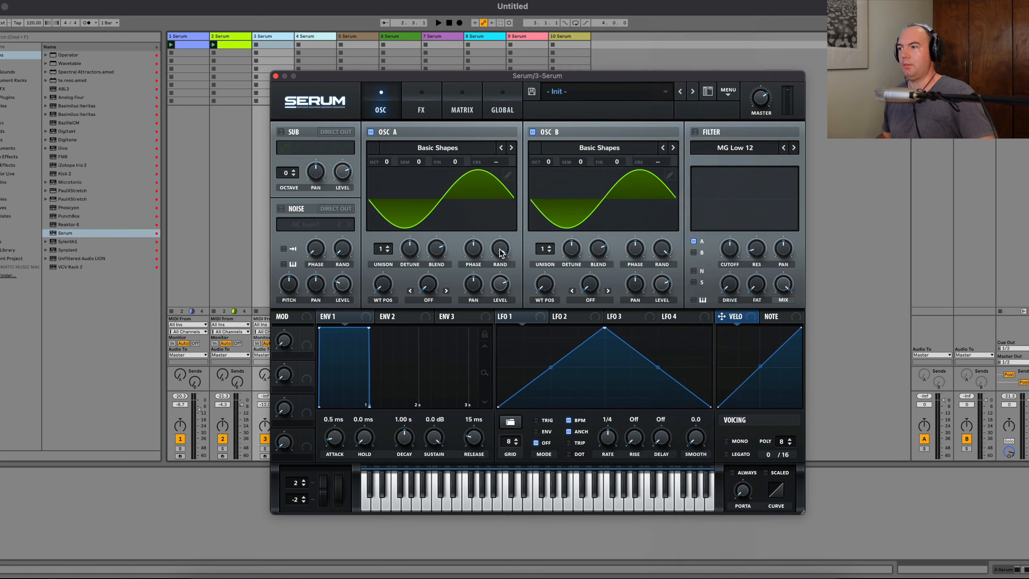
# Step: Set oscillator A's warp mode to FM (from B) and turn down the random phase on both oscillators
pyautogui.click(427, 295)
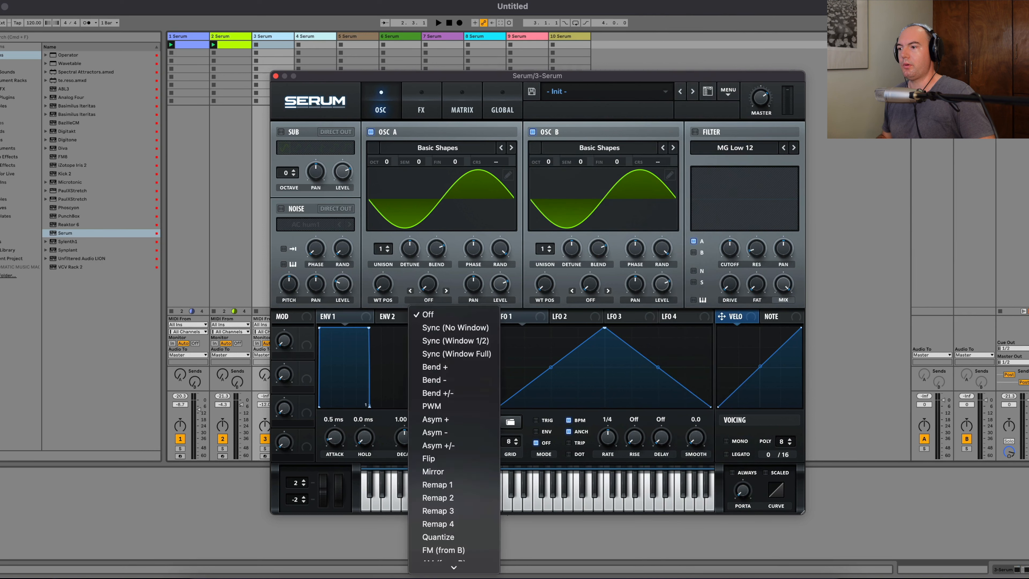
pyautogui.scroll(-2, 446, 545)
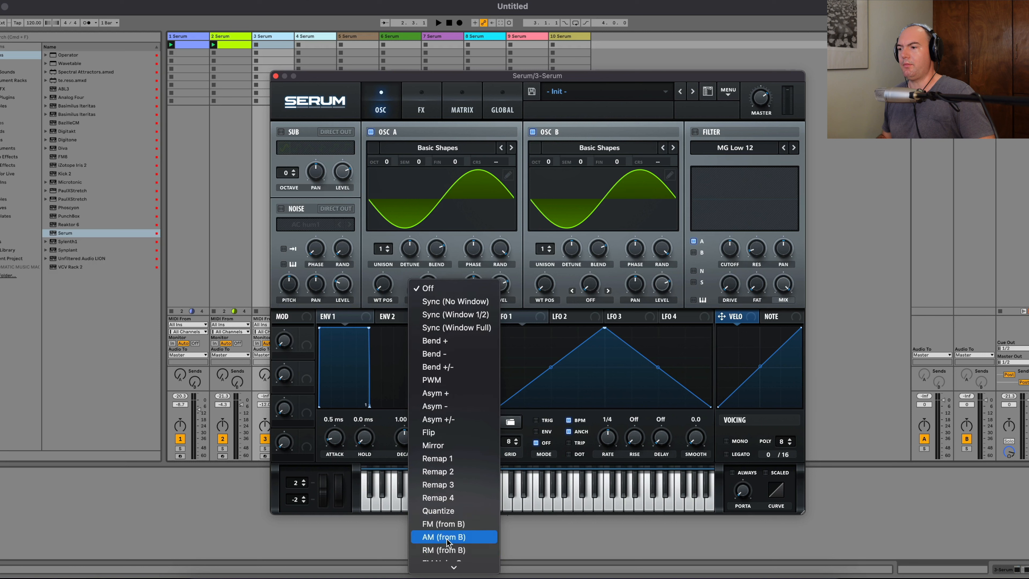
pyautogui.click(447, 524)
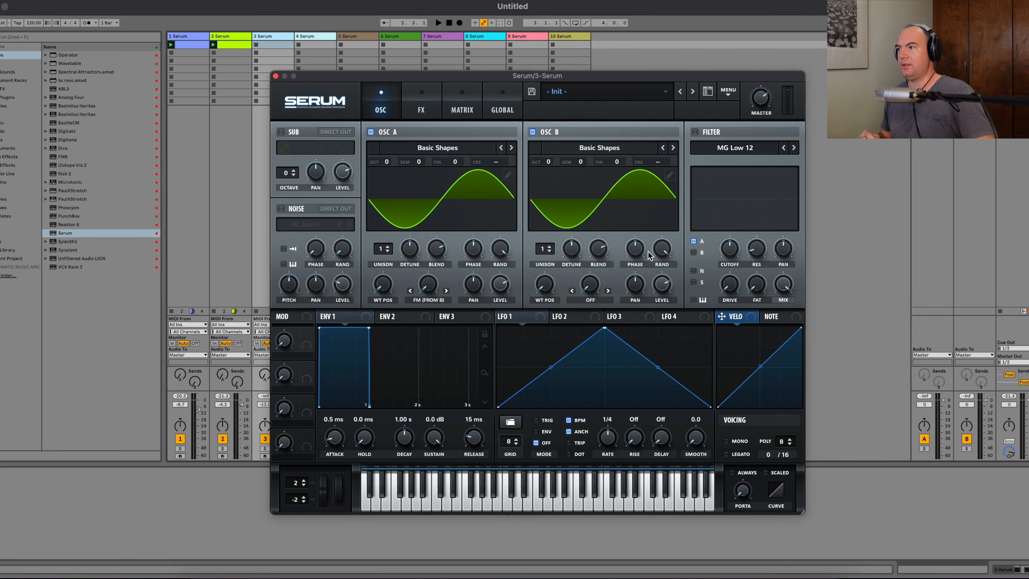
pyautogui.moveTo(661, 252); pyautogui.dragTo(535, 317)
pyautogui.moveTo(502, 259); pyautogui.dragTo(502, 324)
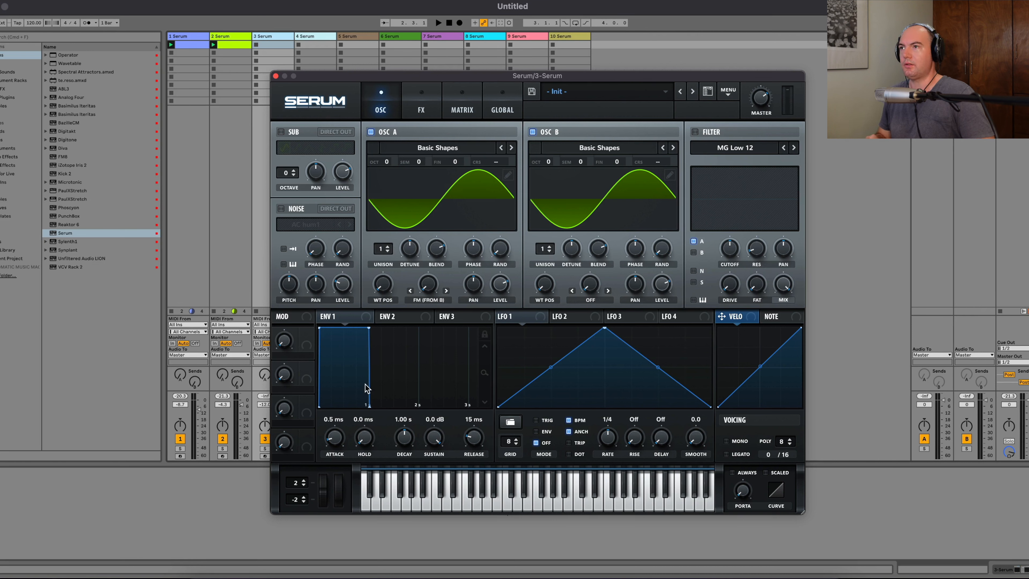
# Step: Add a clip on the third track and tune oscillator B to octave +1, semitone -4 and fine 26 while trying oscillator A's FM amount
pyautogui.click(267, 308)
pyautogui.moveTo(423, 265); pyautogui.dragTo(423, 215)
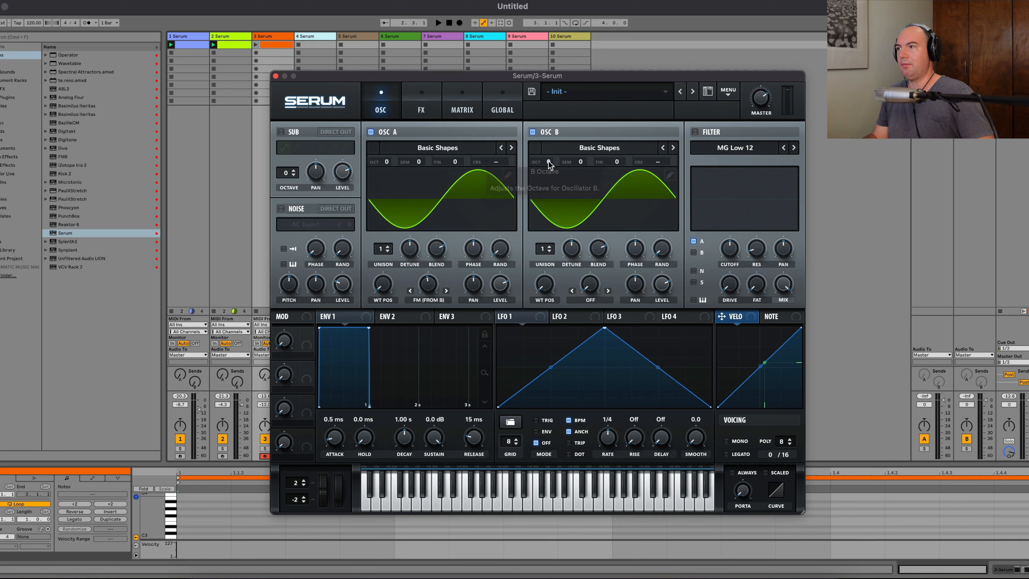
pyautogui.moveTo(549, 167)
pyautogui.moveTo(548, 168); pyautogui.dragTo(579, 184)
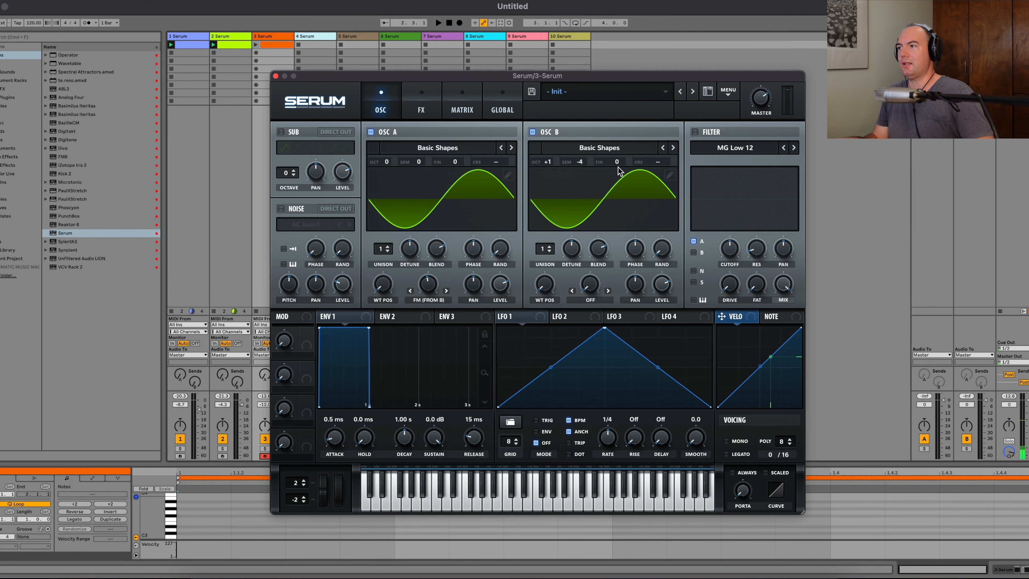
pyautogui.moveTo(620, 165); pyautogui.dragTo(622, 145)
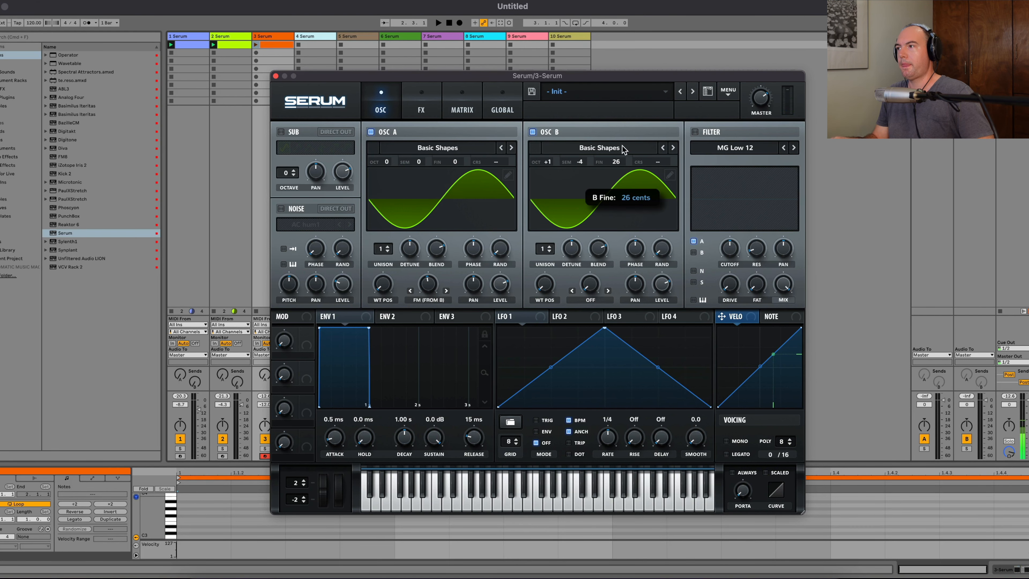
# Step: Enable a Hall reverb on the third track's Serum with a 13% mix and its low cut at 28%
pyautogui.click(462, 107)
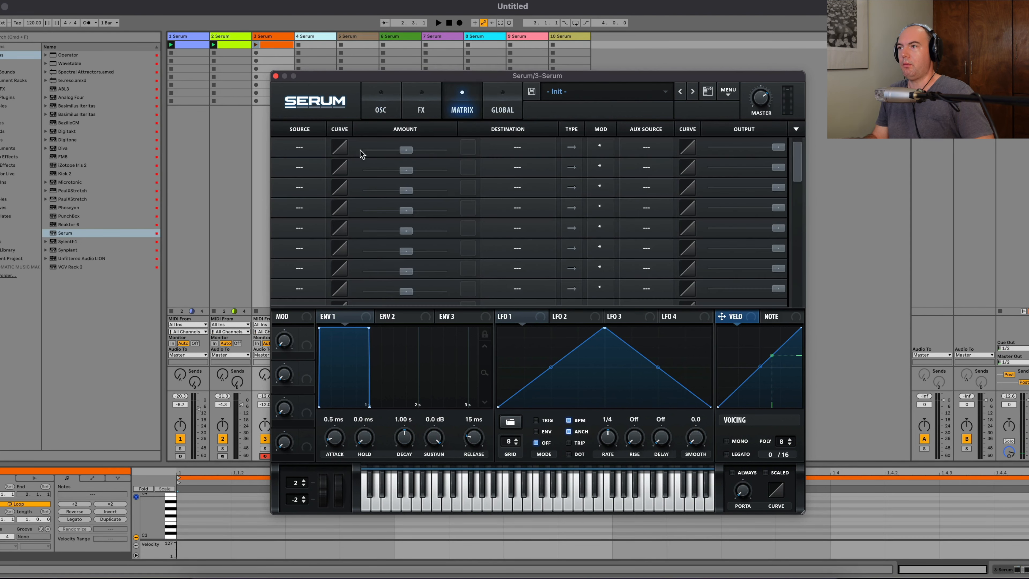
pyautogui.click(422, 110)
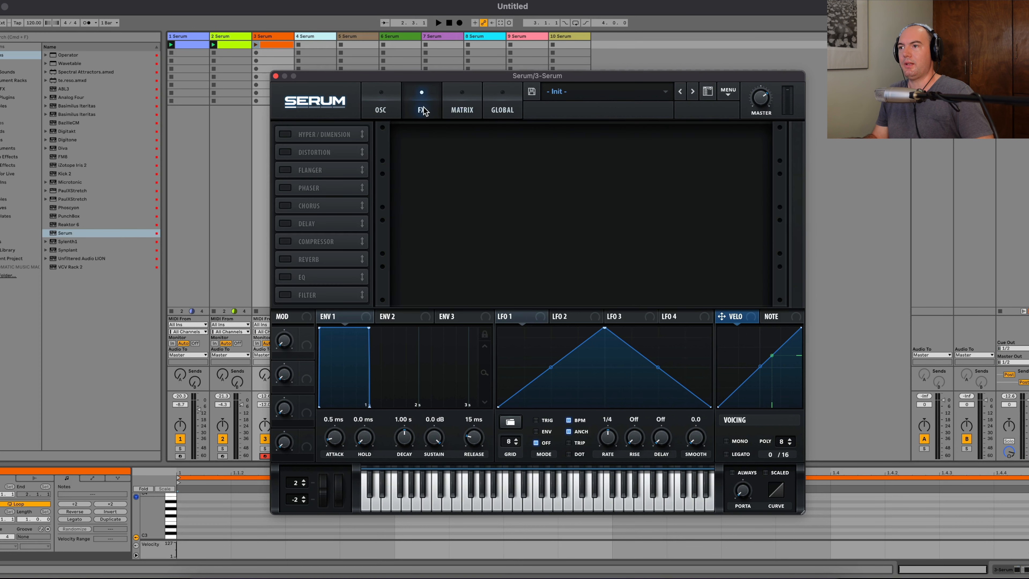
pyautogui.click(284, 259)
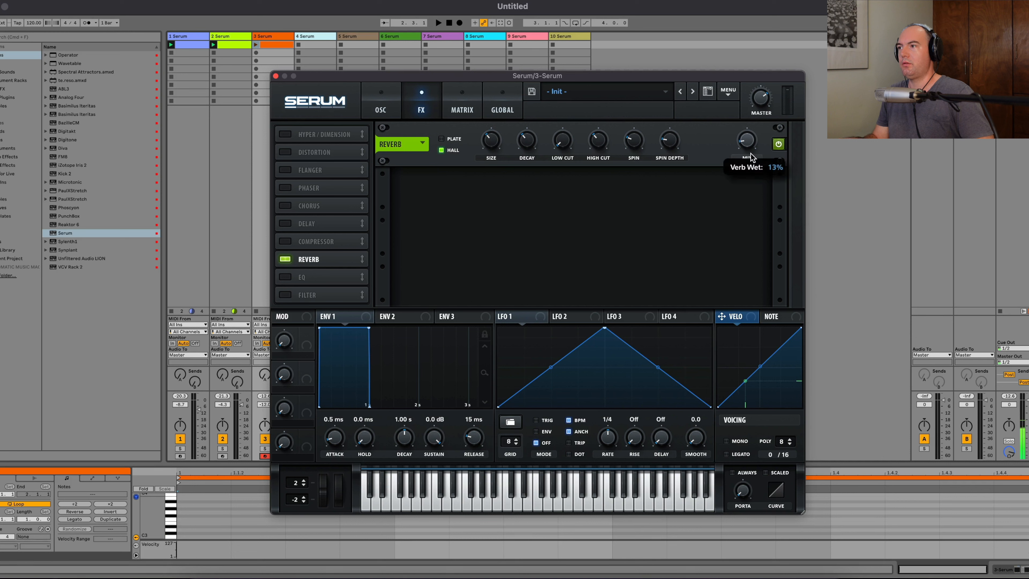
pyautogui.moveTo(558, 148); pyautogui.dragTo(560, 117)
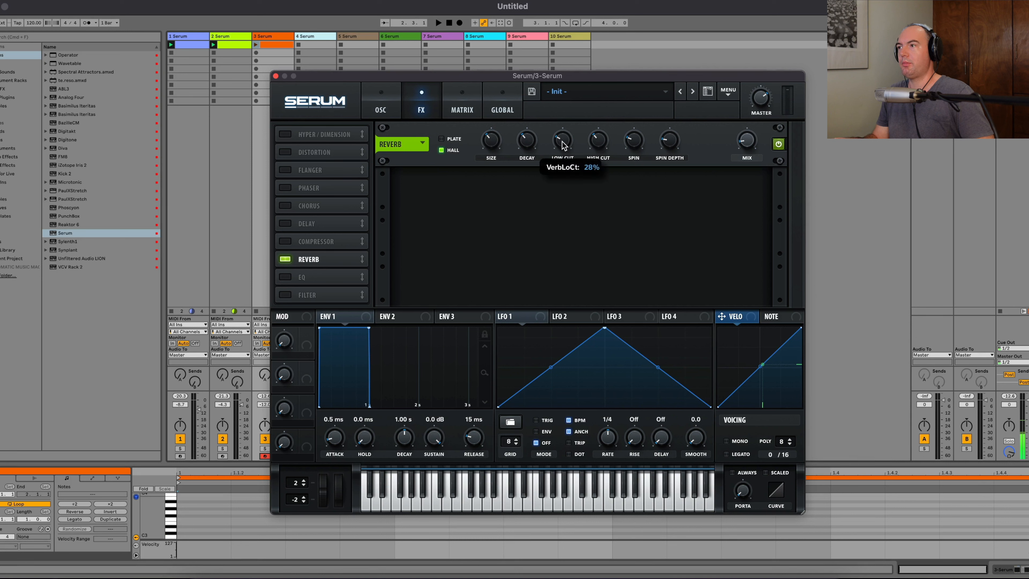
pyautogui.click(379, 108)
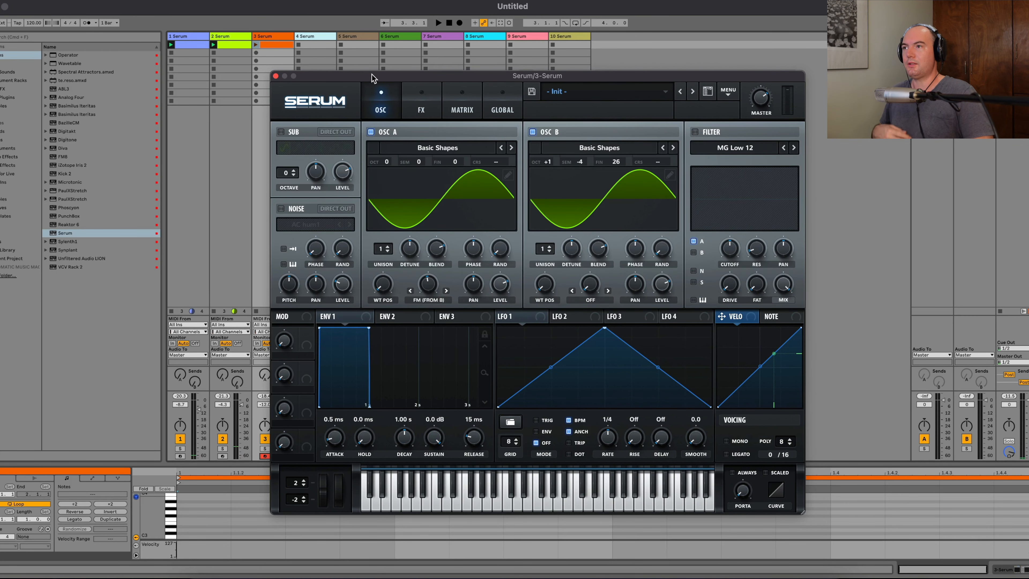
# Step: Enter sixteenth notes on B2 at 1.1.1 and 1.1.2 in the third track's clip and launch the clip
pyautogui.moveTo(371, 73); pyautogui.dragTo(371, 50)
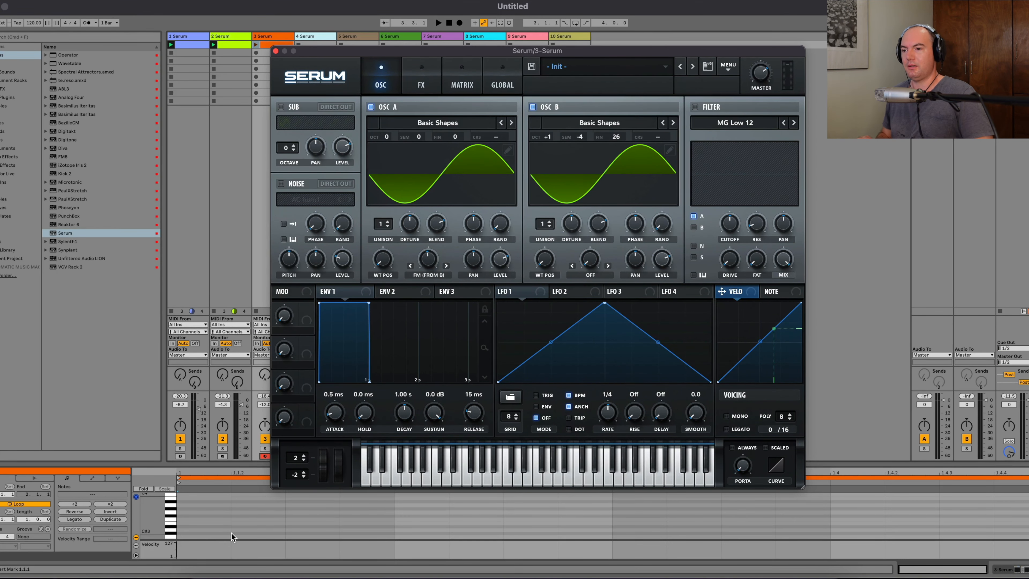
pyautogui.doubleClick(223, 536)
pyautogui.click(354, 538)
pyautogui.doubleClick(355, 535)
pyautogui.press('Left')
pyautogui.press('Left')
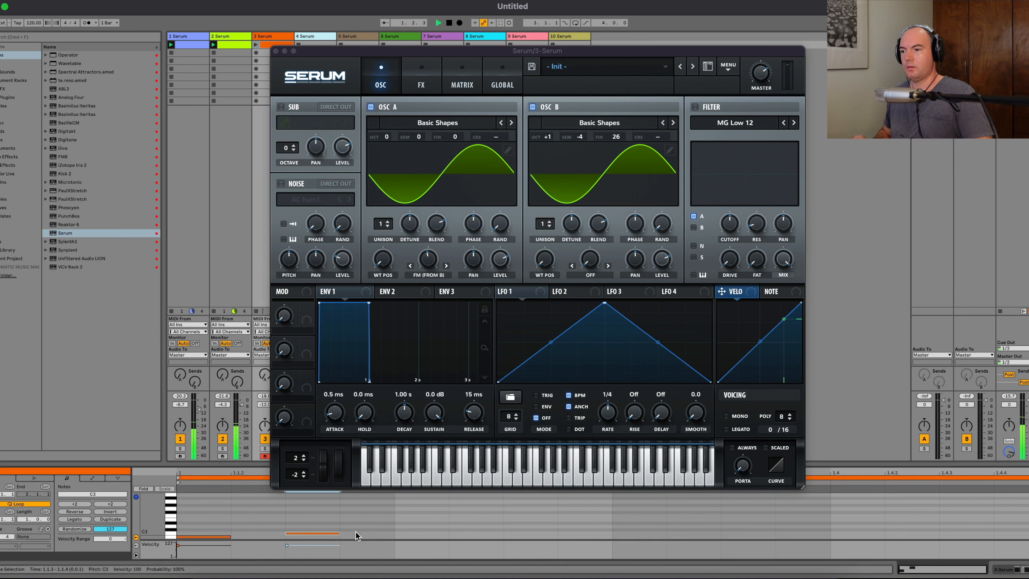
pyautogui.press('Right')
pyautogui.press('Right')
pyautogui.press('Left')
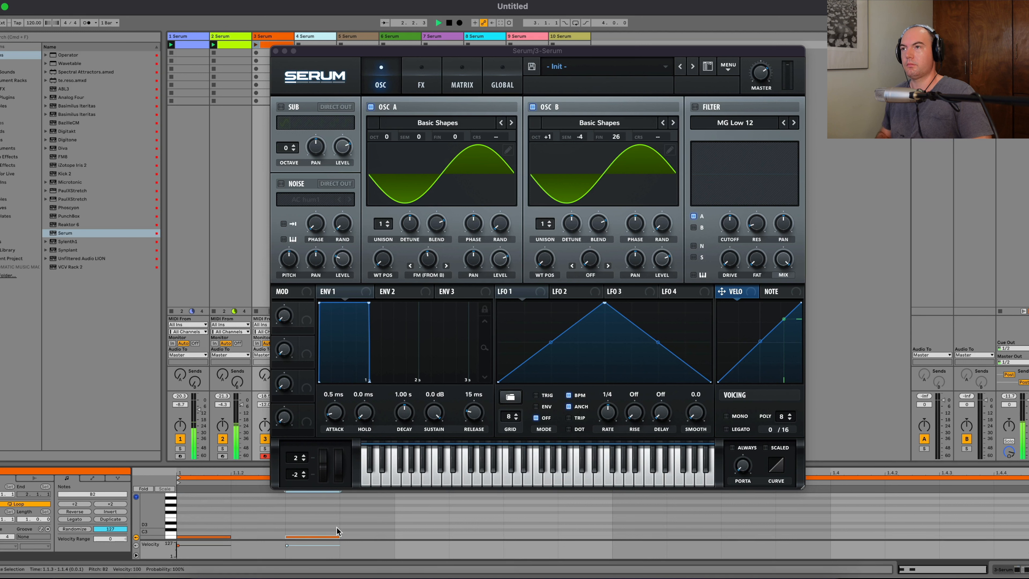
pyautogui.click(256, 45)
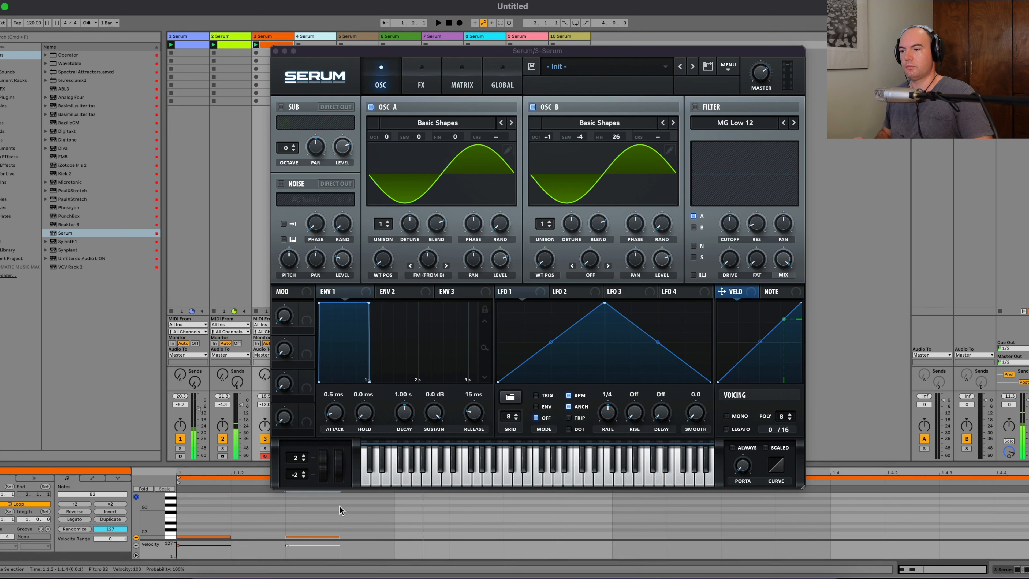
pyautogui.press('Left')
pyautogui.click(363, 540)
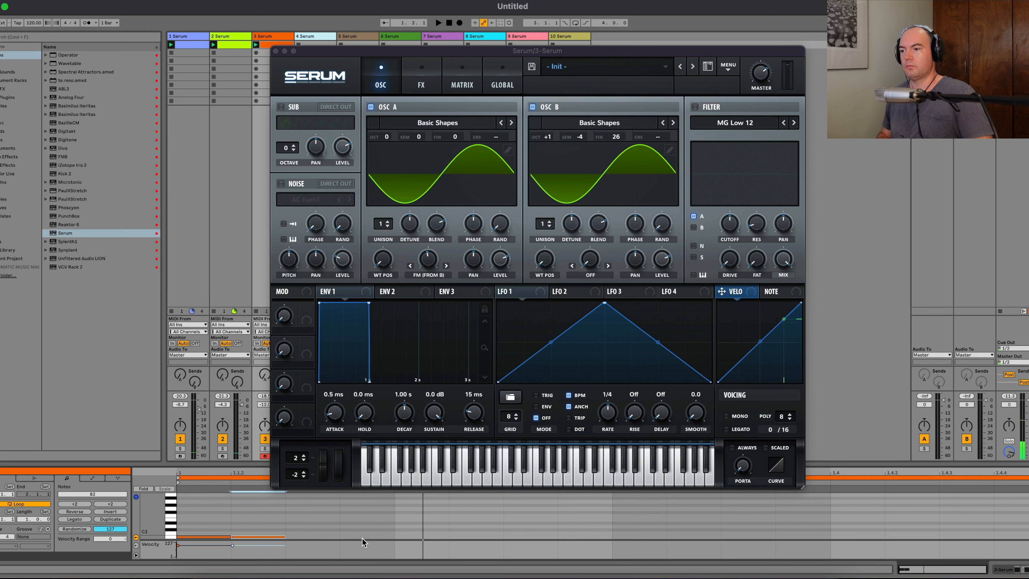
# Step: Add B2 notes at 1.1.4 and 1.2.3, duplicate the pattern into the second half of the bar, and add B2 notes at 1.2.2 and 1.4.2
pyautogui.doubleClick(362, 535)
pyautogui.doubleClick(522, 535)
pyautogui.press('super+a')
pyautogui.press('super+d')
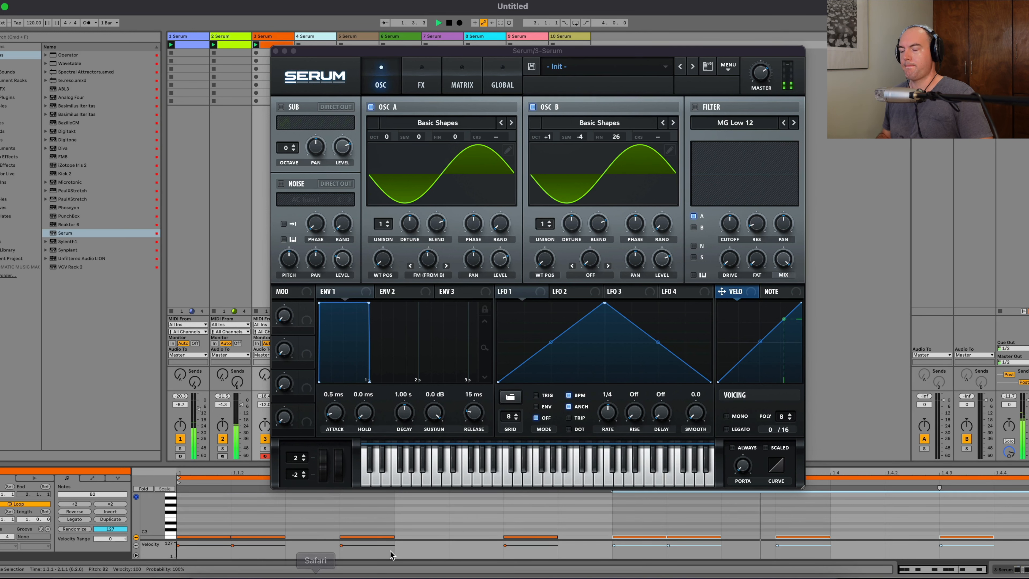
pyautogui.doubleClick(466, 534)
pyautogui.moveTo(467, 533); pyautogui.dragTo(468, 537)
pyautogui.press('space')
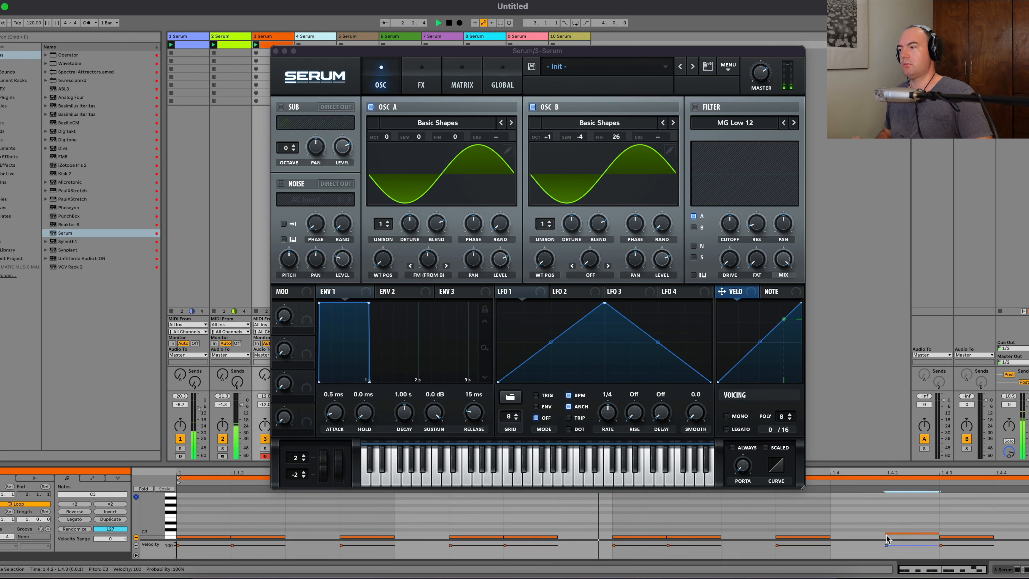
pyautogui.doubleClick(887, 536)
# Step: Shape envelope 1 with a 512 ms decay, no sustain and a 234 ms release
pyautogui.moveTo(369, 302); pyautogui.dragTo(344, 381)
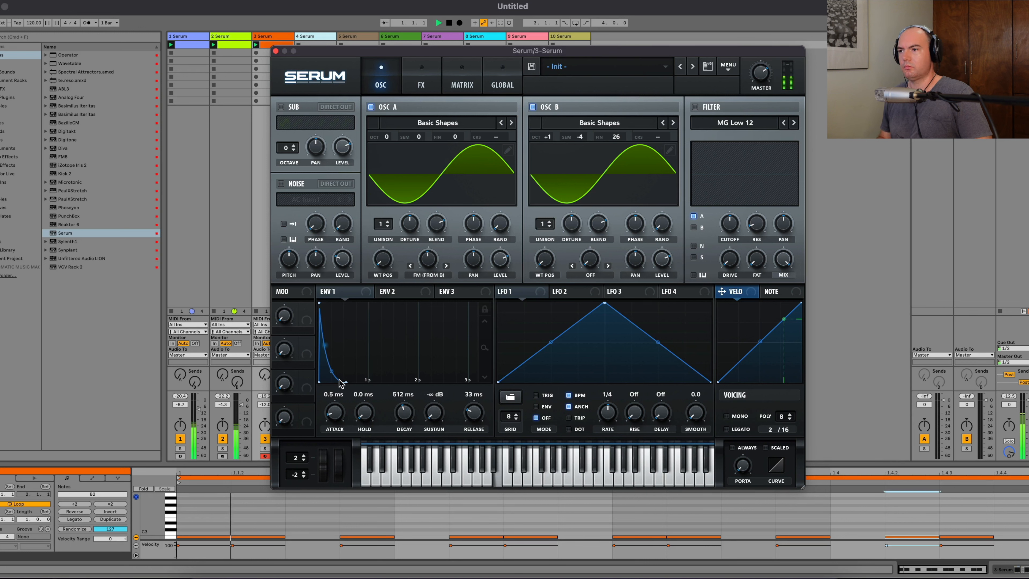
pyautogui.moveTo(345, 382); pyautogui.dragTo(377, 383)
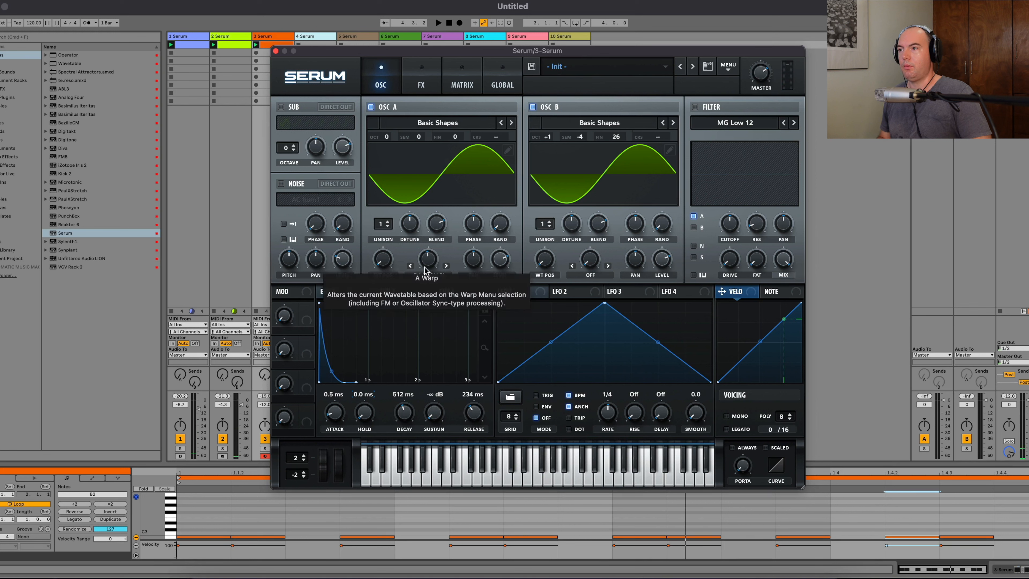
# Step: Modulate oscillator A's FM amount with envelope 2 at 0% sustain and 12 ms decay, and adjust the base FM amount during playback
pyautogui.click(388, 293)
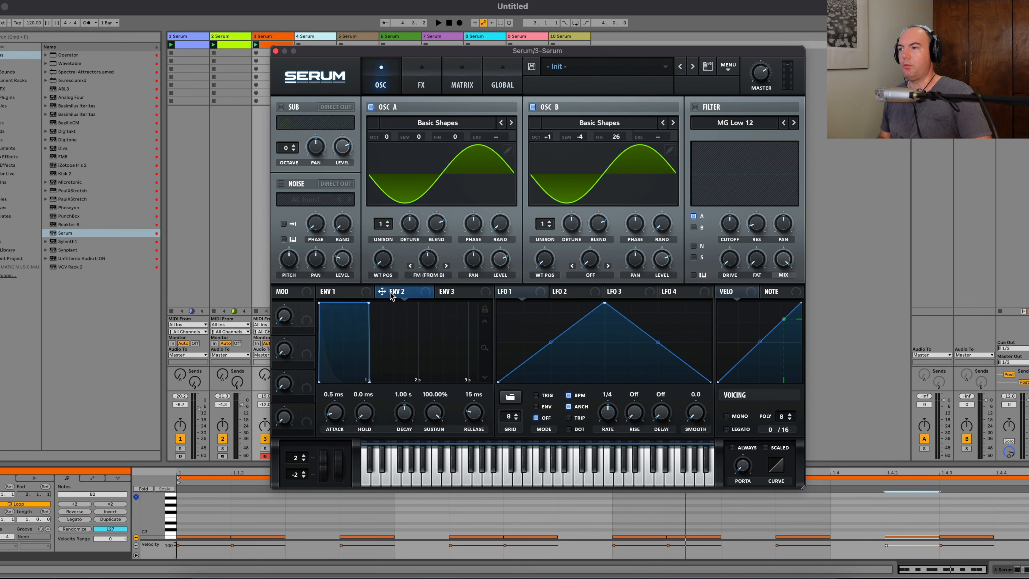
pyautogui.moveTo(402, 295); pyautogui.dragTo(421, 261)
pyautogui.moveTo(433, 412); pyautogui.dragTo(432, 539)
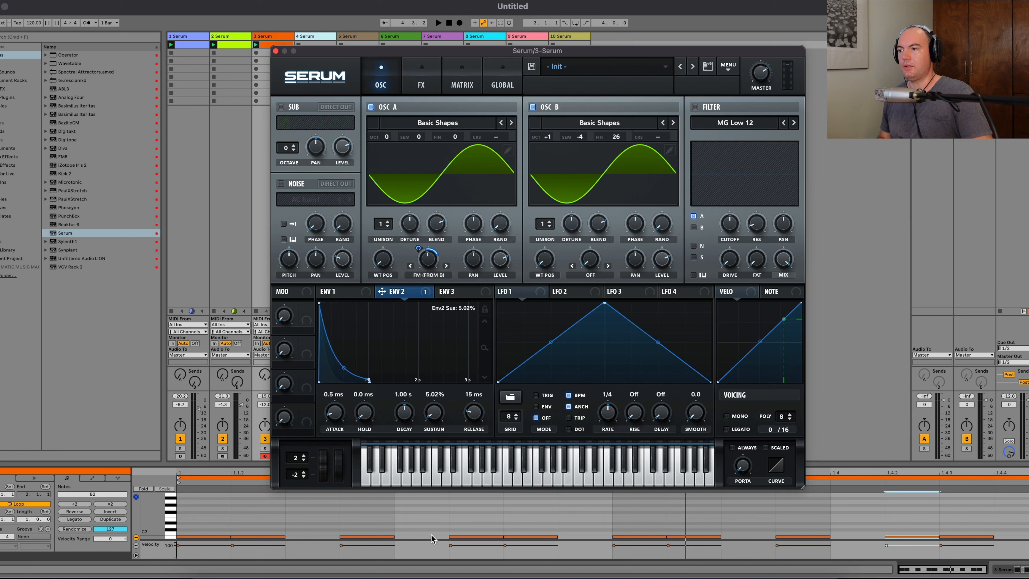
pyautogui.moveTo(405, 425); pyautogui.dragTo(405, 470)
pyautogui.press('space')
pyautogui.moveTo(428, 263); pyautogui.dragTo(429, 287)
pyautogui.moveTo(428, 287); pyautogui.dragTo(428, 279)
pyautogui.moveTo(404, 412); pyautogui.dragTo(403, 414)
pyautogui.press('space')
# Step: Move the Serum window aside and set the project tempo to 130 BPM, restarting playback
pyautogui.moveTo(537, 50); pyautogui.dragTo(594, 65)
pyautogui.moveTo(34, 23)
pyautogui.mouseDown()
pyautogui.moveTo(34, 12)
pyautogui.moveTo(33, 21)
pyautogui.mouseUp()
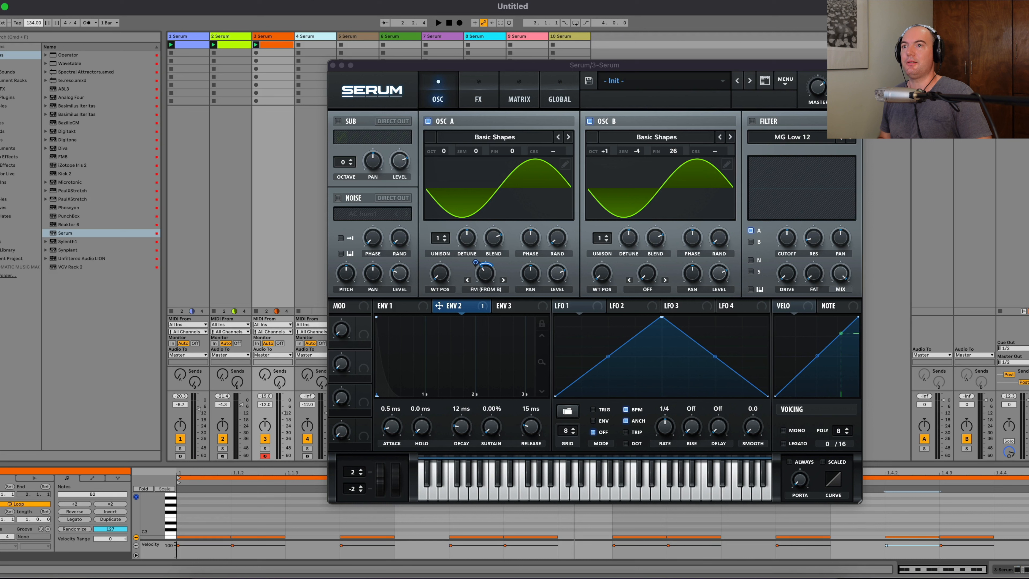
pyautogui.press('space')
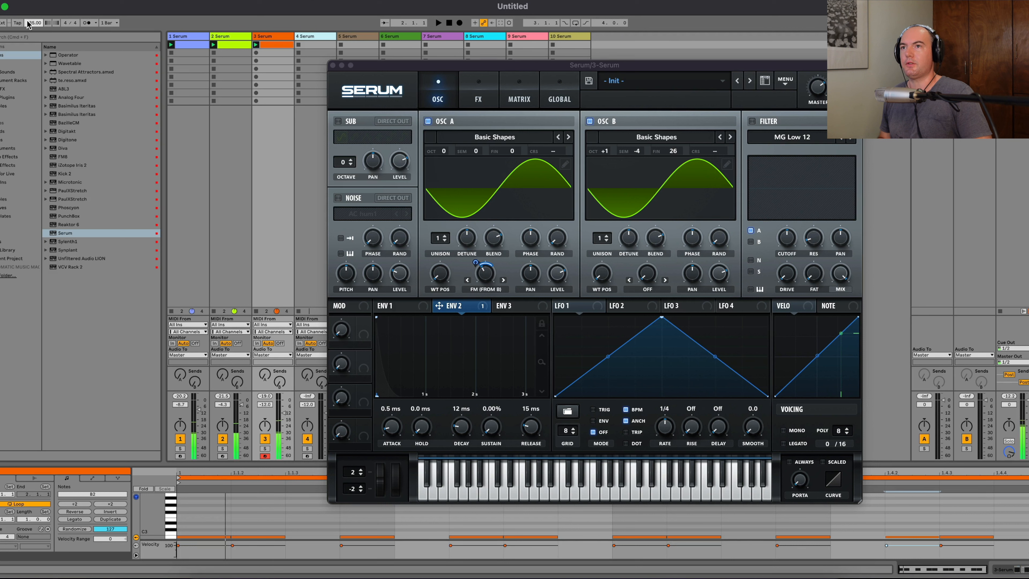
pyautogui.moveTo(34, 23); pyautogui.dragTo(33, 25)
pyautogui.press('space')
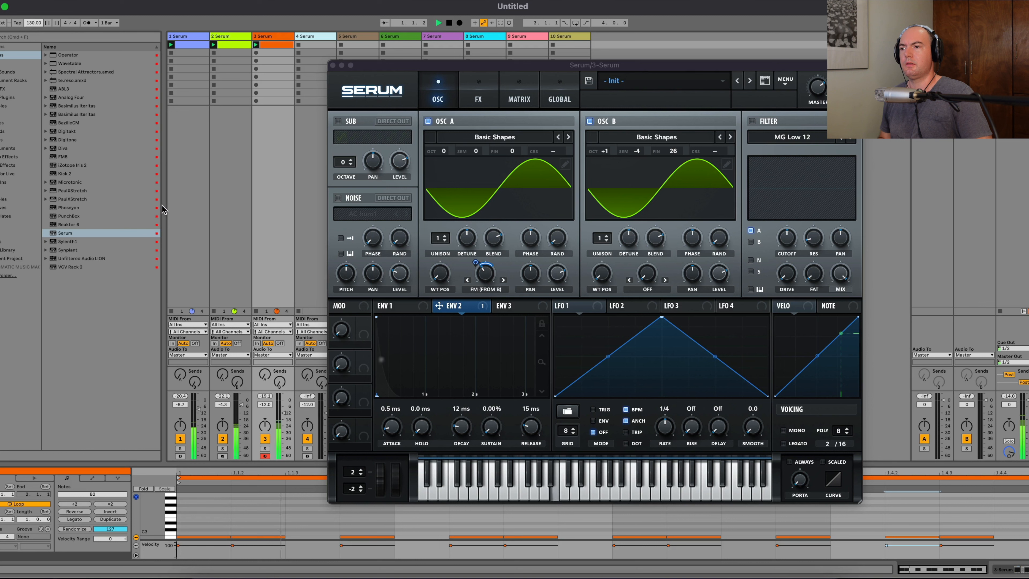
# Step: Lower the third track's volume during playback, stop it, and open the effects page of its Serum
pyautogui.moveTo(283, 412); pyautogui.dragTo(283, 415)
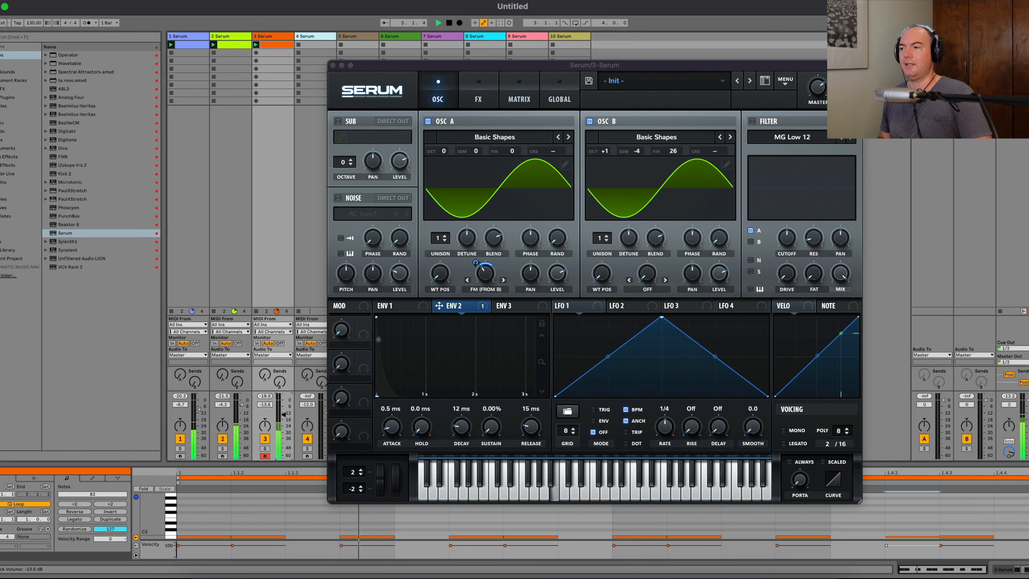
pyautogui.press('space')
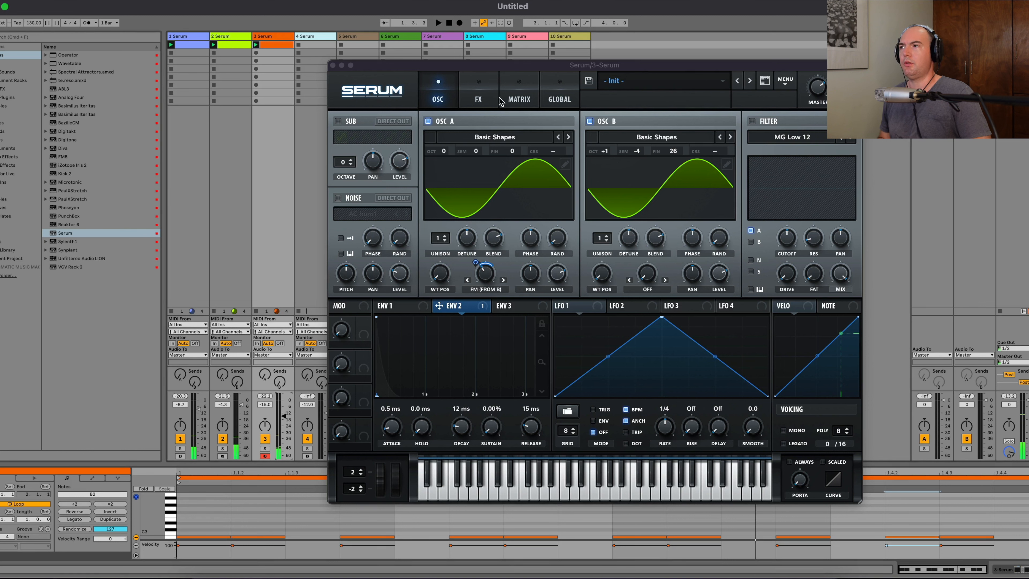
pyautogui.click(482, 99)
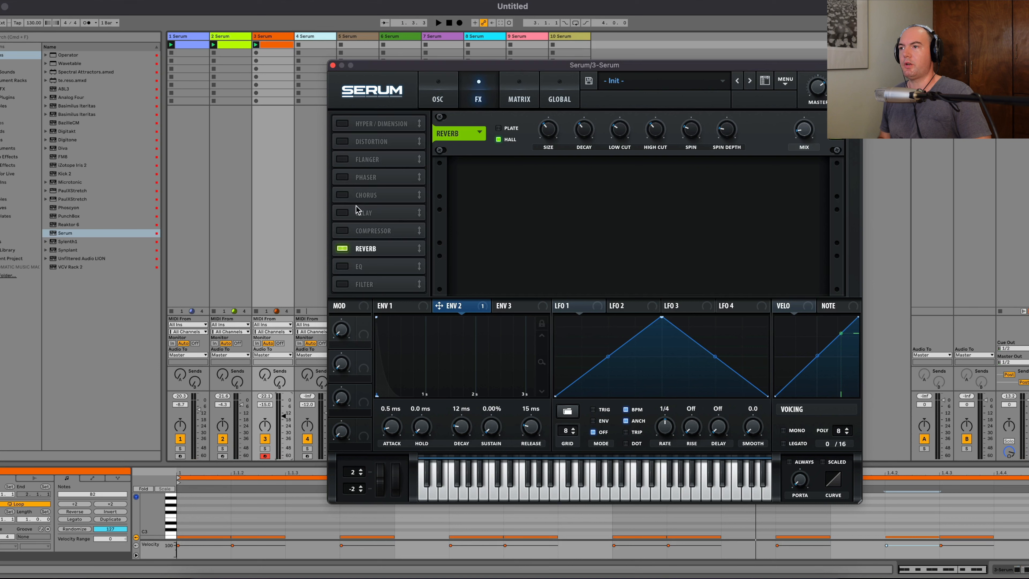
# Step: Add a ping-pong delay with dotted 1/8 times to the third track's Serum, lowering its mix and setting its filter around 1994 Hz
pyautogui.click(342, 213)
pyautogui.press('space')
pyautogui.moveTo(804, 134); pyautogui.dragTo(801, 156)
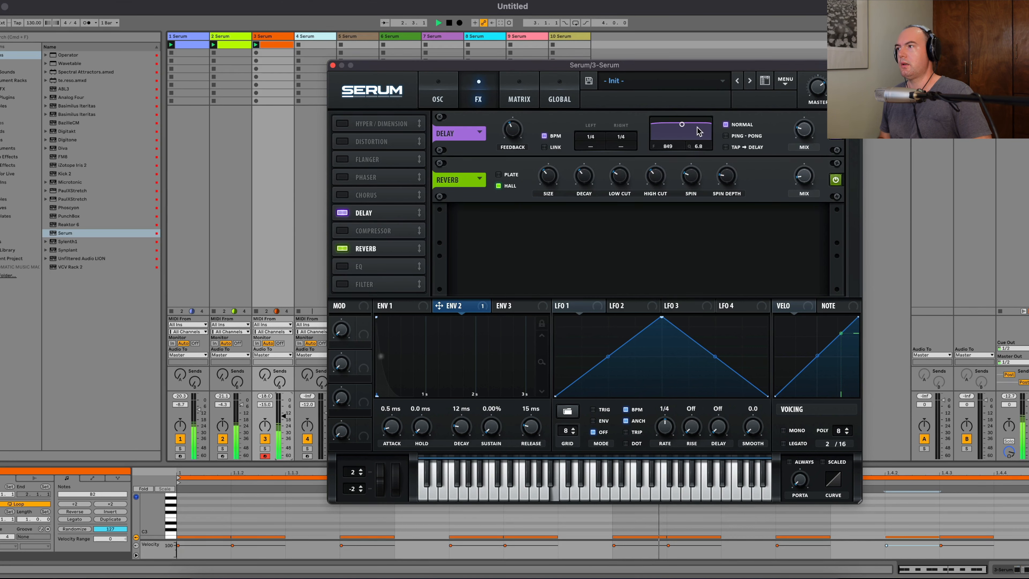
pyautogui.moveTo(697, 131); pyautogui.dragTo(690, 139)
pyautogui.moveTo(627, 140); pyautogui.dragTo(620, 129)
pyautogui.moveTo(623, 139); pyautogui.dragTo(584, 213)
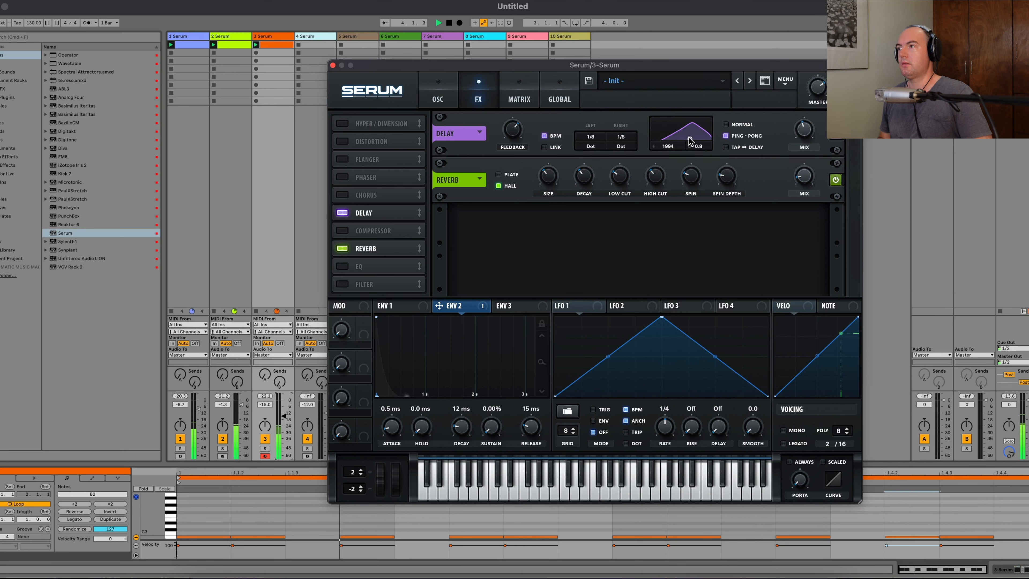
pyautogui.moveTo(689, 140); pyautogui.dragTo(693, 140)
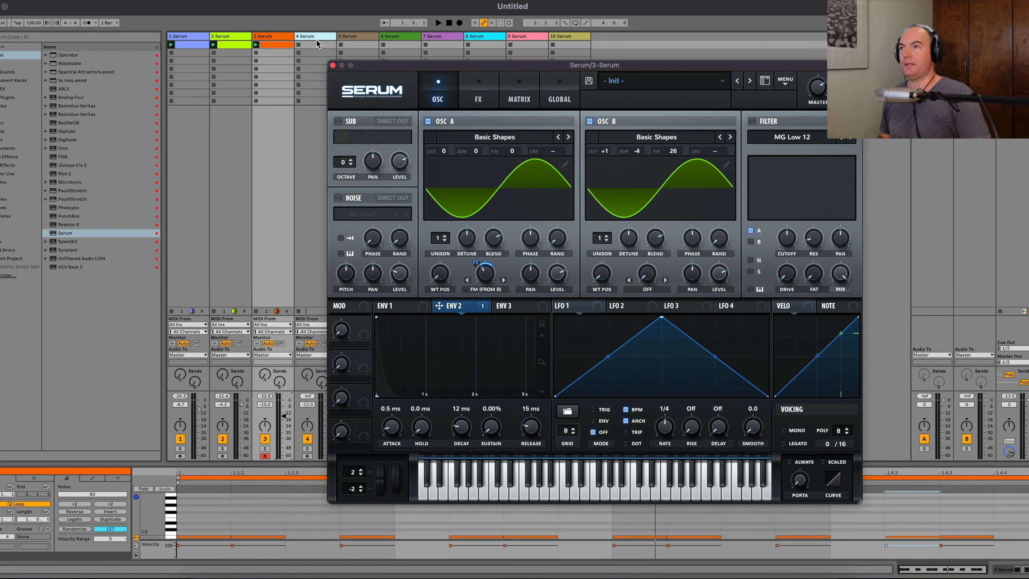
# Step: Create a clip on the fourth track and fill its bar with one-beat C3 notes
pyautogui.click(316, 36)
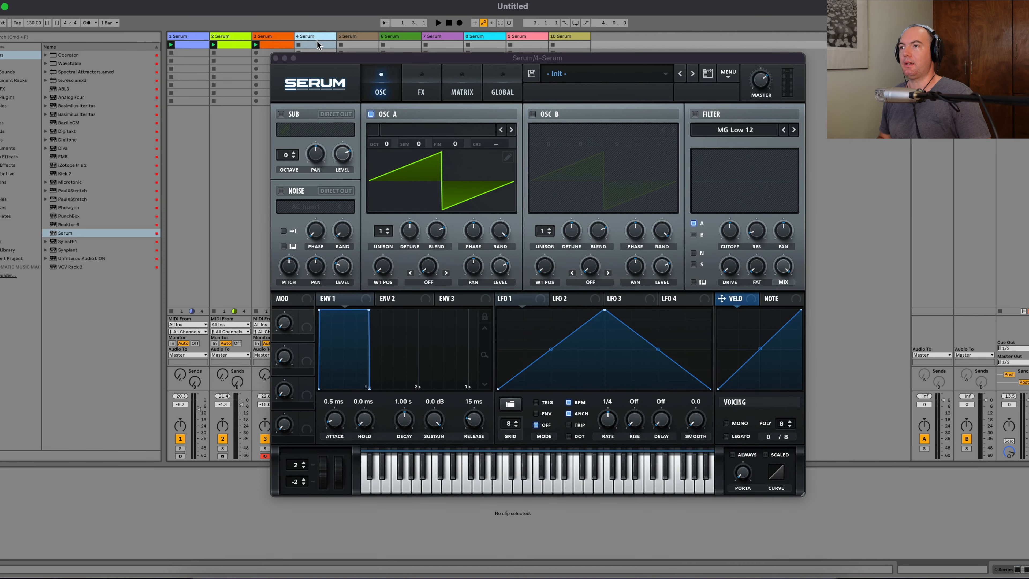
pyautogui.doubleClick(318, 41)
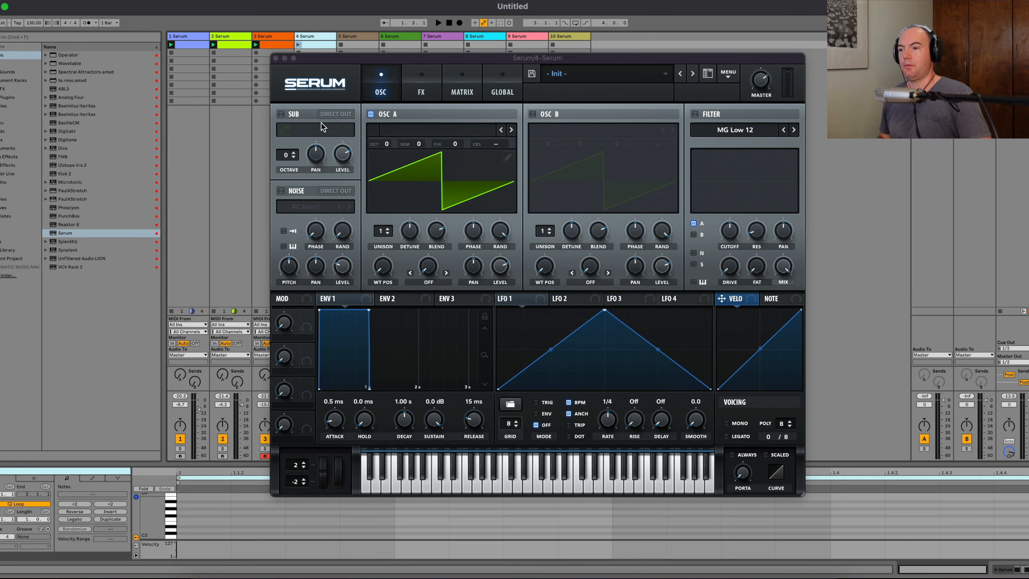
pyautogui.doubleClick(194, 536)
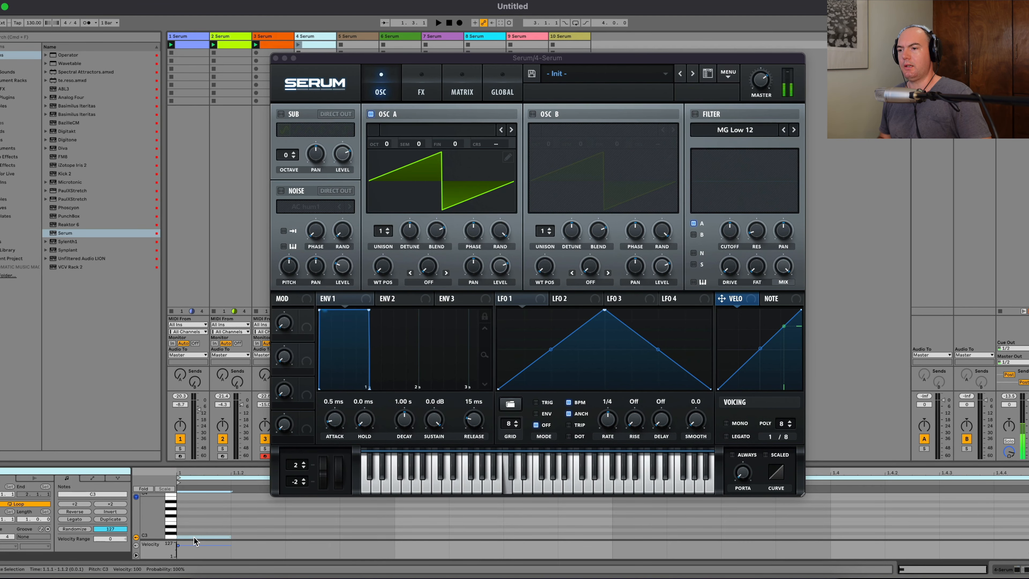
pyautogui.moveTo(230, 536); pyautogui.dragTo(310, 536)
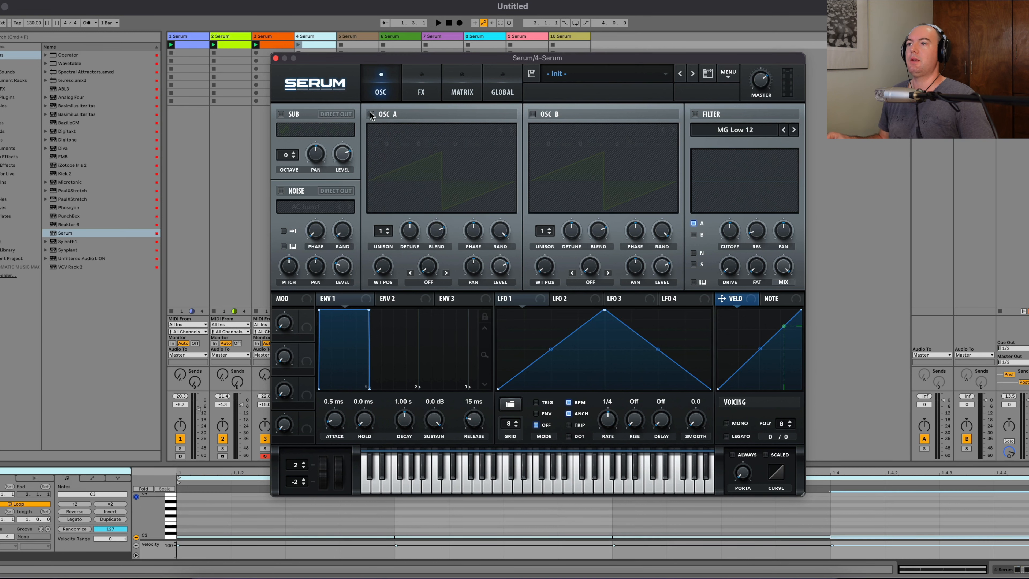
# Step: Replace oscillator A with the J 60 noise in the fourth track's Serum and audition it soloed
pyautogui.click(281, 192)
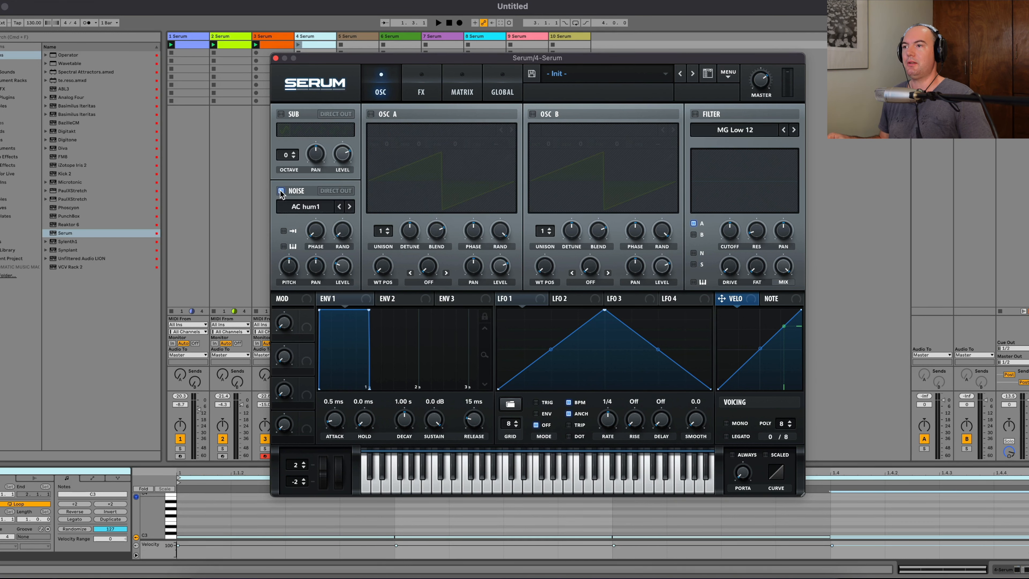
pyautogui.click(322, 207)
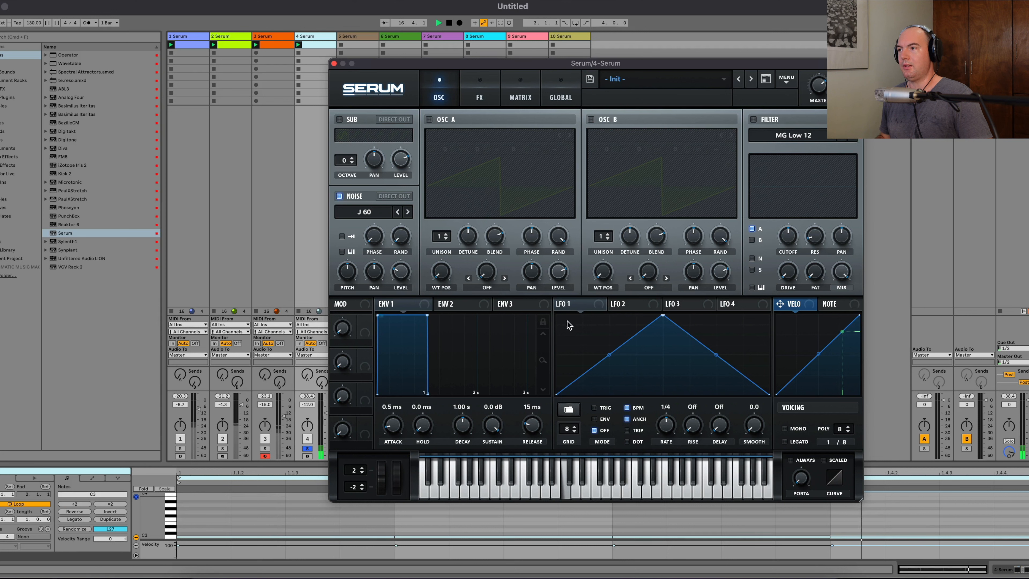
pyautogui.press('space')
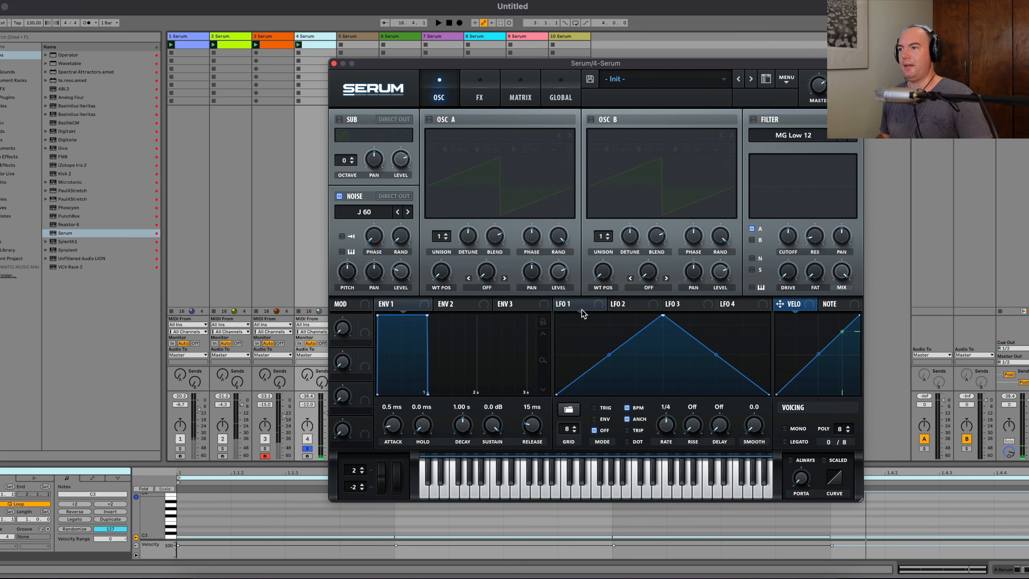
# Step: Assign LFO 1 to the noise level and reshape it into a curved rise with a steep drop at the end
pyautogui.moveTo(559, 303); pyautogui.dragTo(401, 273)
pyautogui.doubleClick(769, 314)
pyautogui.moveTo(663, 314); pyautogui.dragTo(662, 326)
pyautogui.moveTo(715, 320); pyautogui.dragTo(715, 317)
pyautogui.moveTo(609, 361); pyautogui.dragTo(609, 383)
pyautogui.moveTo(769, 395)
pyautogui.mouseDown()
pyautogui.moveTo(769, 366)
pyautogui.moveTo(768, 407)
pyautogui.mouseUp()
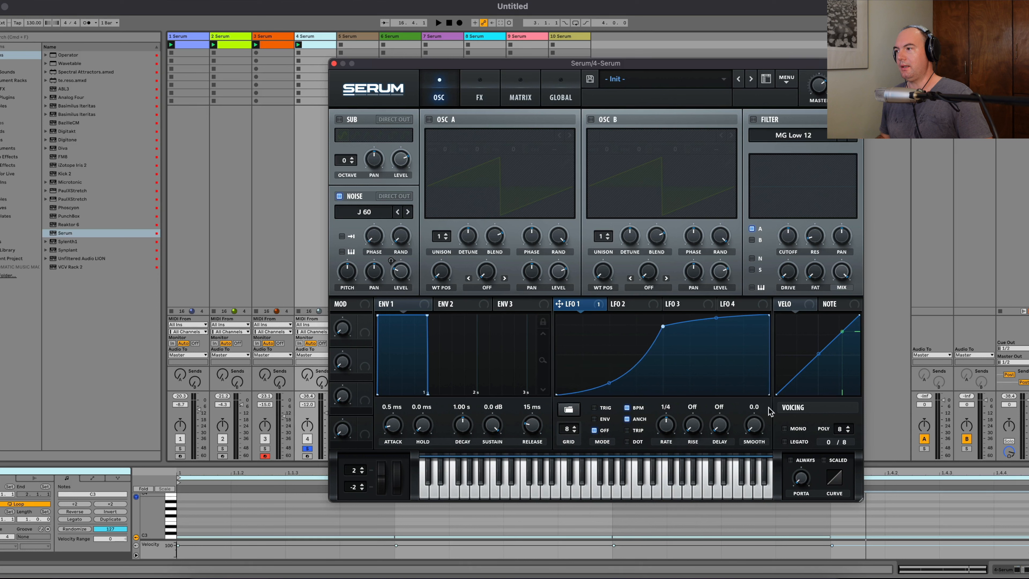
pyautogui.moveTo(768, 314); pyautogui.dragTo(765, 312)
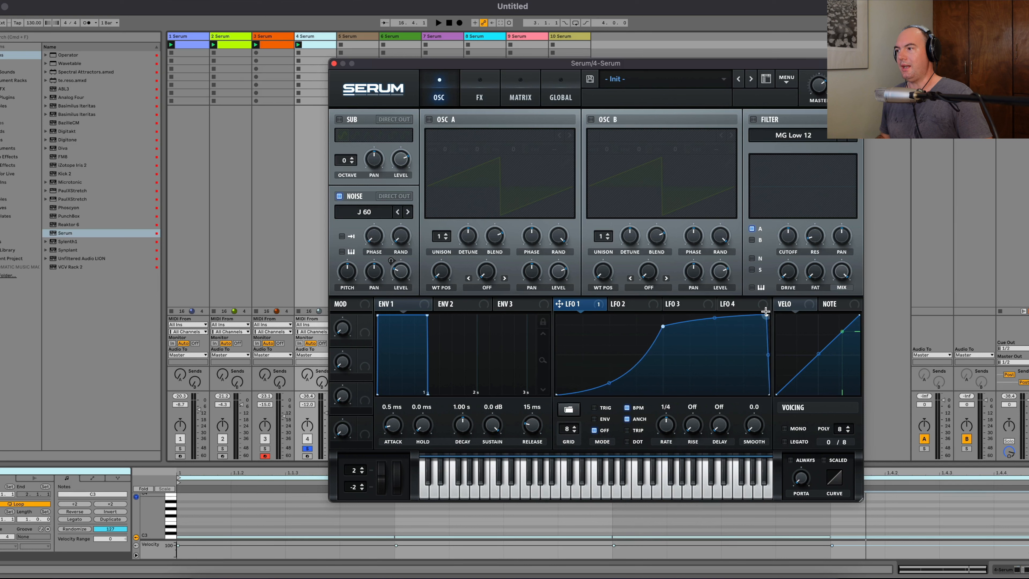
pyautogui.moveTo(663, 329); pyautogui.dragTo(663, 318)
# Step: Set the noise level to 25% during playback and adjust LFO 1's modulation amount on it
pyautogui.press('space')
pyautogui.moveTo(401, 279); pyautogui.dragTo(398, 254)
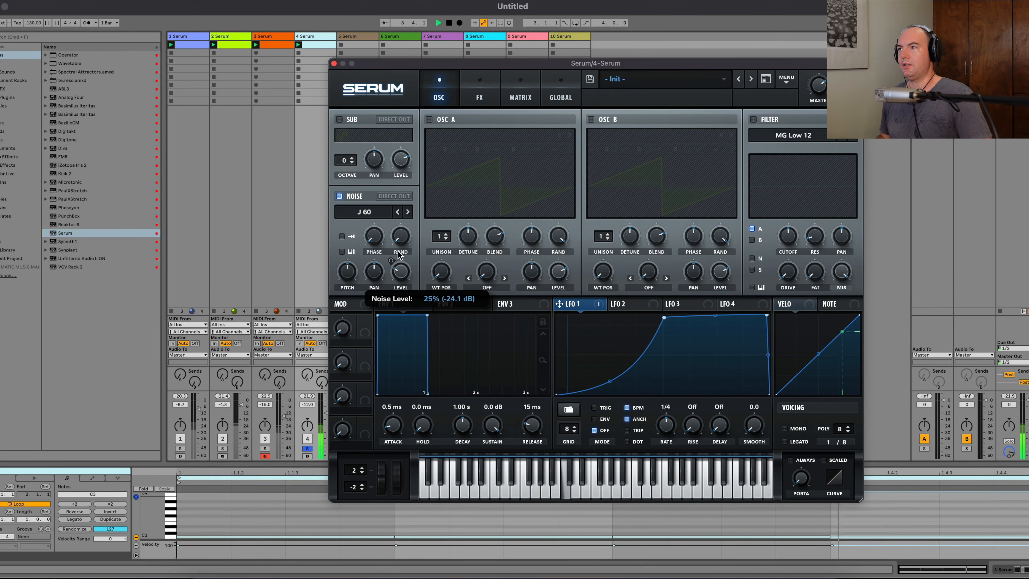
pyautogui.click(520, 92)
pyautogui.moveTo(490, 137); pyautogui.dragTo(468, 141)
pyautogui.press('space')
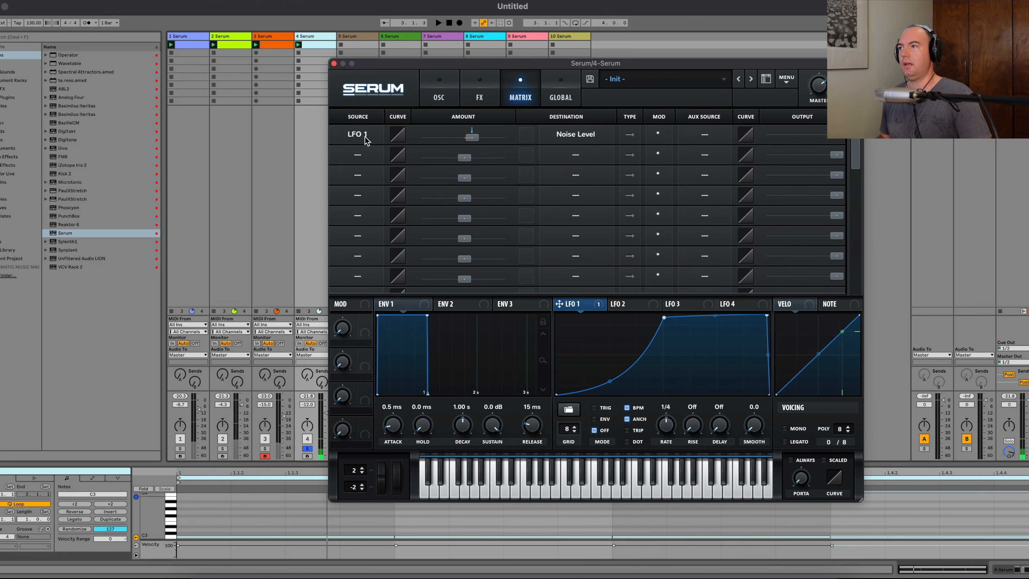
# Step: Run the noise through a High 12 filter, adjust its cutoff during playback, and unsolo the fourth track
pyautogui.click(438, 97)
pyautogui.press('space')
pyautogui.click(793, 135)
pyautogui.moveTo(789, 166)
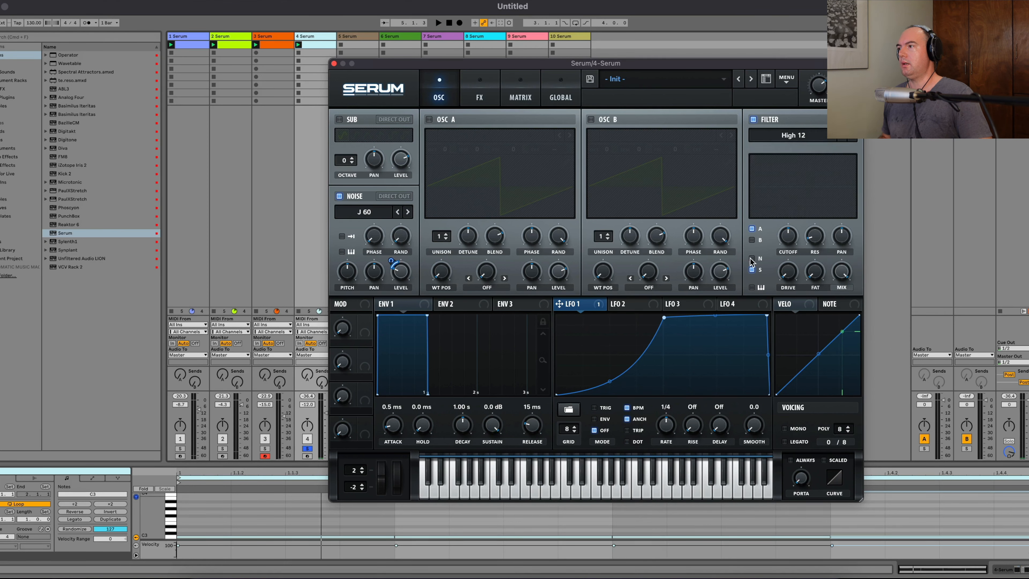
pyautogui.click(751, 258)
pyautogui.press('space')
pyautogui.moveTo(788, 237); pyautogui.dragTo(791, 219)
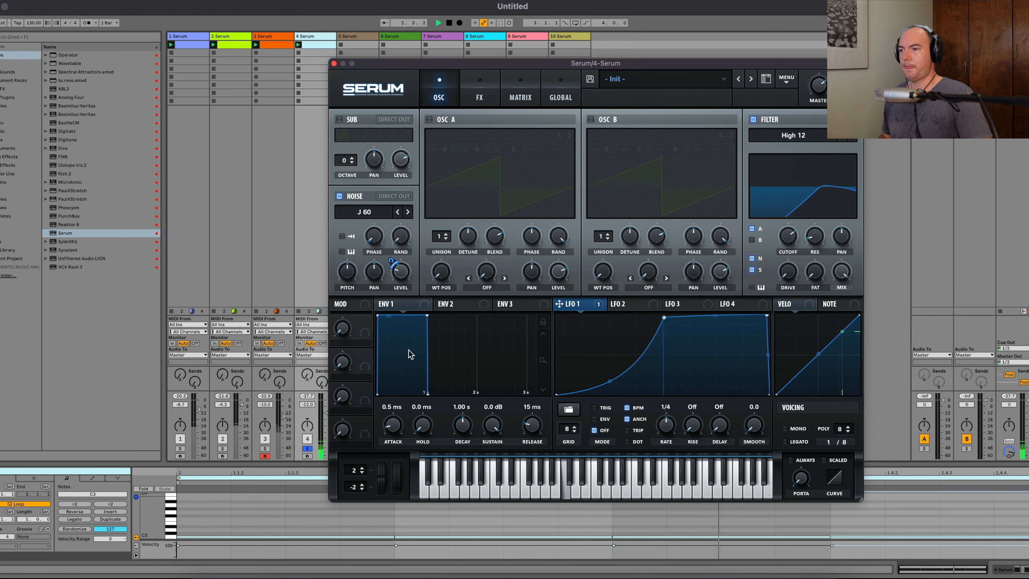
pyautogui.click(306, 449)
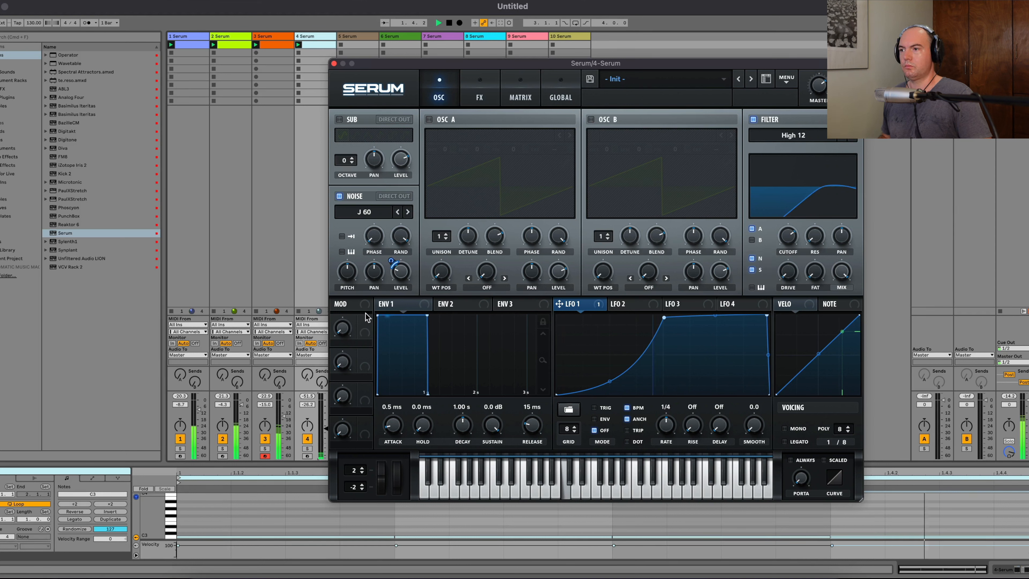
# Step: Change the noise filter to the LH 12 type and shape it into a band by adjusting its frequency and cutoff
pyautogui.click(850, 135)
pyautogui.click(850, 135)
pyautogui.click(825, 135)
pyautogui.moveTo(818, 163)
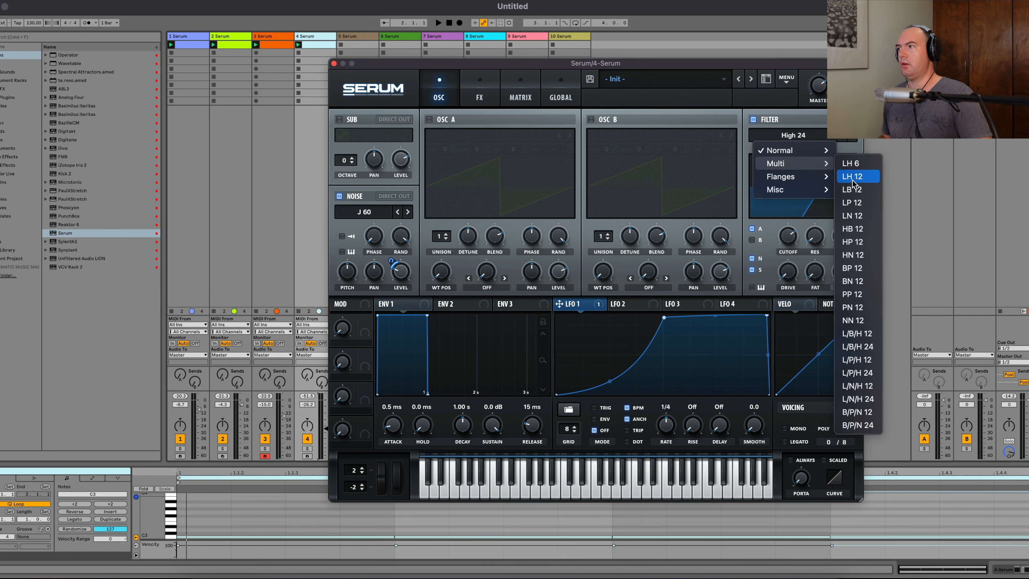
pyautogui.click(852, 178)
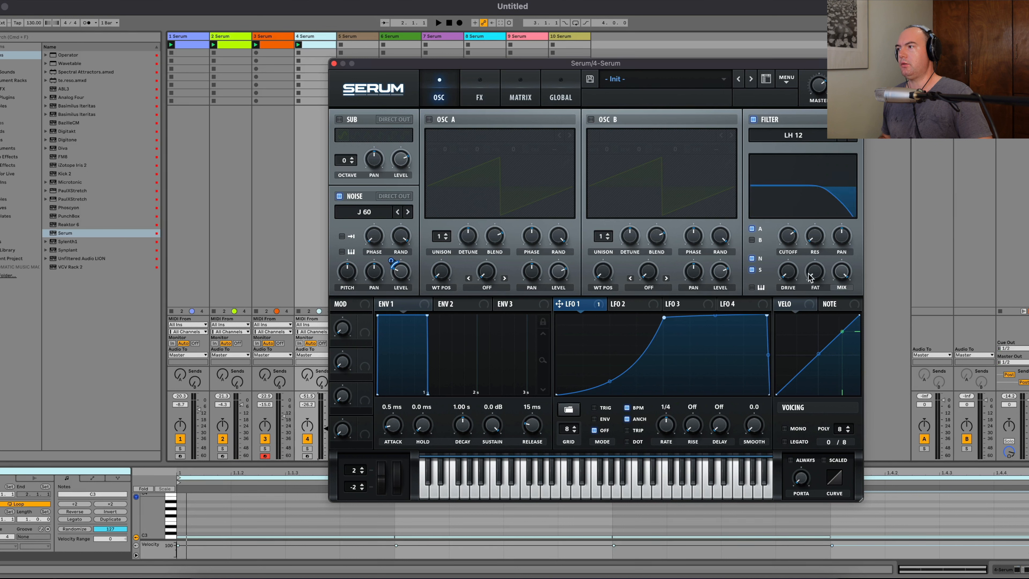
pyautogui.moveTo(812, 274); pyautogui.dragTo(795, 227)
# Step: Lower the third track's volume to about -22.6 dB during playback and stop
pyautogui.press('space')
pyautogui.moveTo(283, 416); pyautogui.dragTo(283, 424)
pyautogui.press('space')
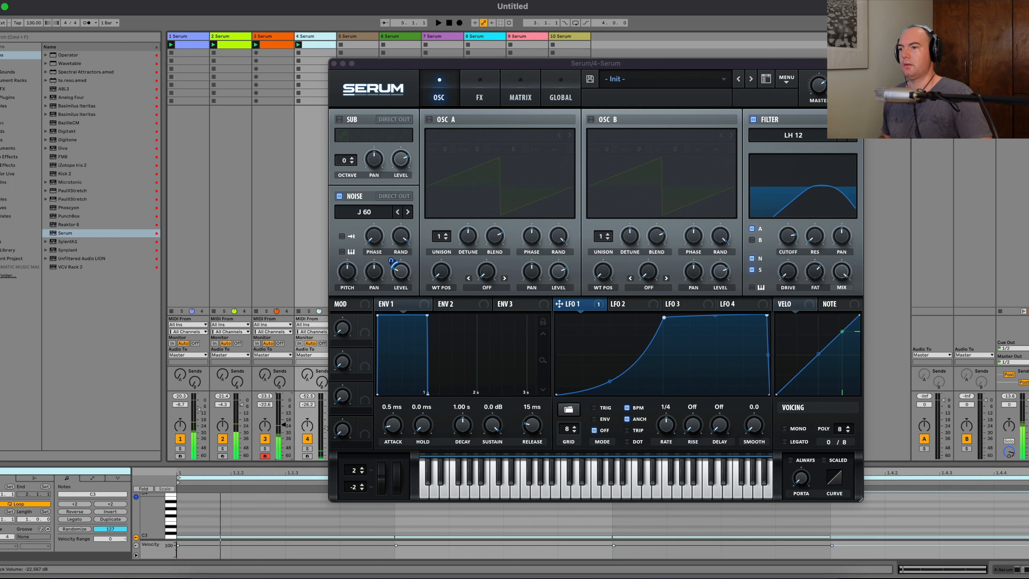
# Step: Change the noise sample to CymMicBleed, solo the fourth track, and adjust the noise level during playback
pyautogui.click(371, 218)
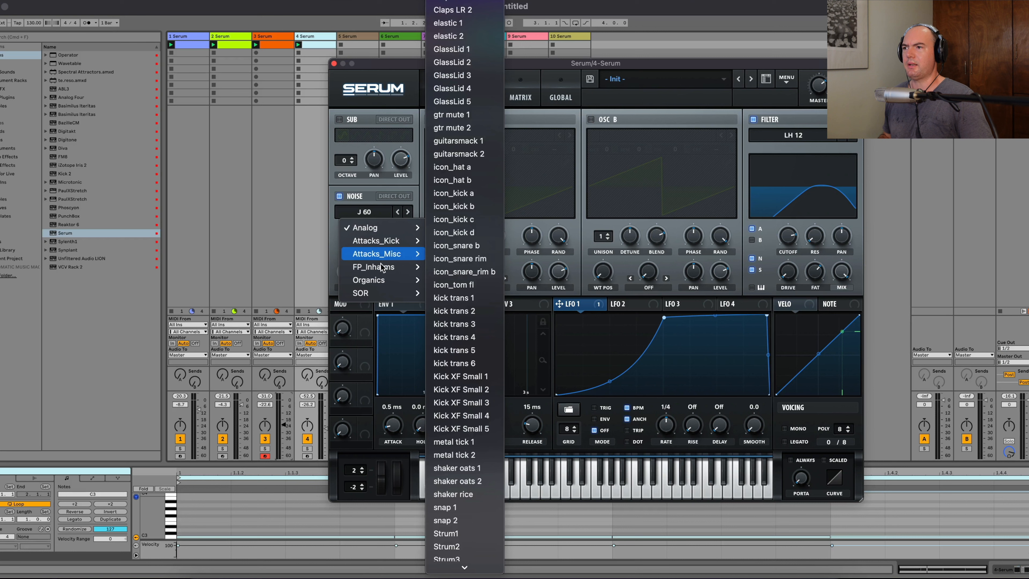
pyautogui.moveTo(382, 286)
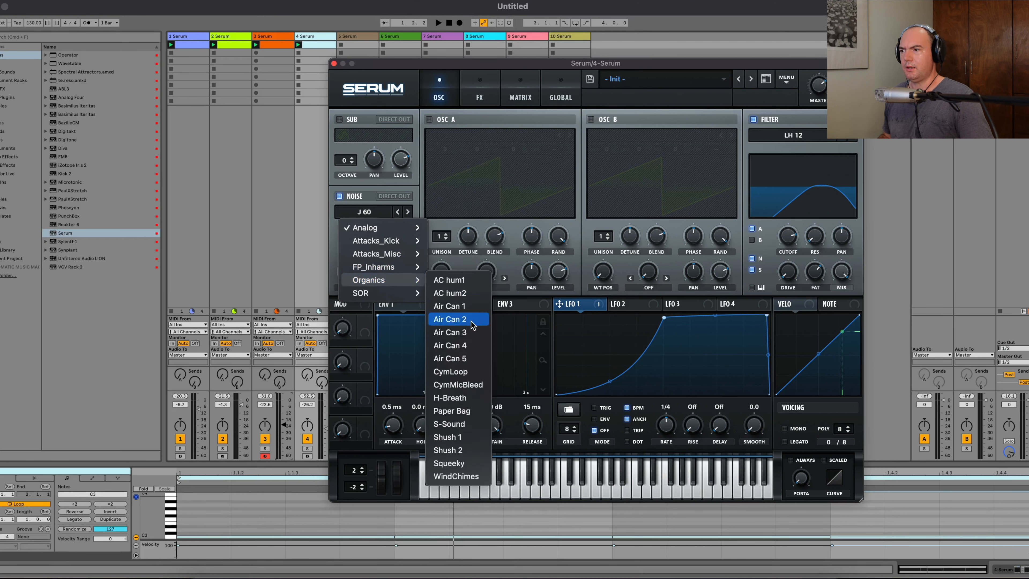
pyautogui.click(458, 384)
pyautogui.click(307, 449)
pyautogui.press('space')
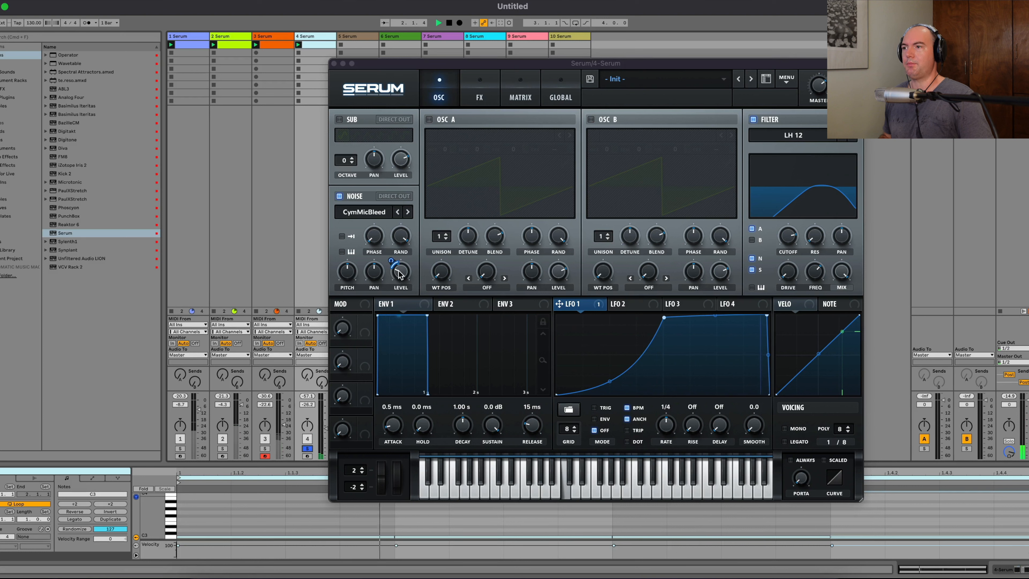
pyautogui.moveTo(398, 271); pyautogui.dragTo(405, 239)
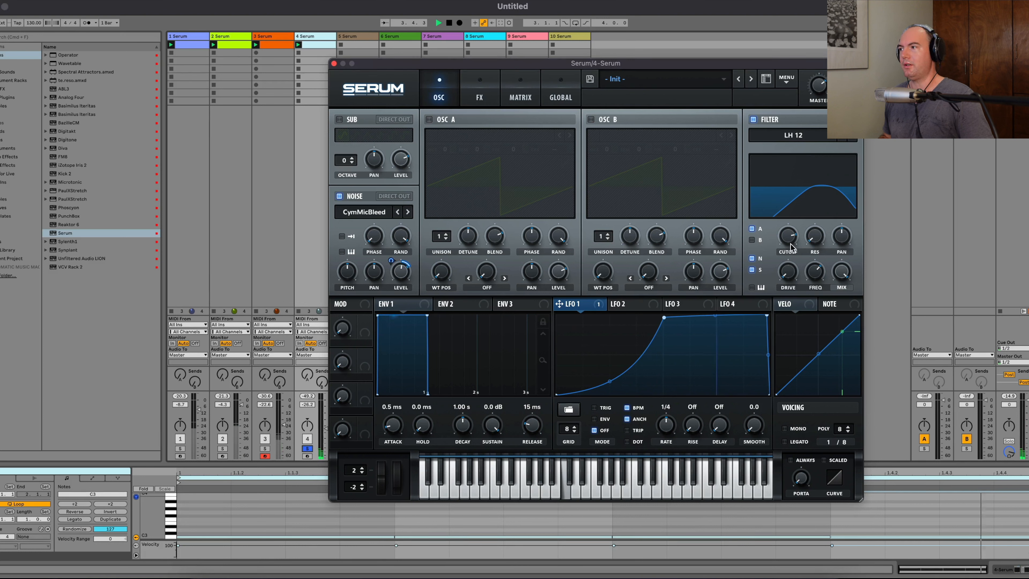
# Step: Unsolo the fourth track, rebalance the third and fourth track volumes against the mix, and stop playback
pyautogui.click(307, 448)
pyautogui.moveTo(325, 428); pyautogui.dragTo(283, 417)
pyautogui.press('space')
# Step: Create a clip on the fifth track, draw a C3 note stretched over three beats, and lengthen the clip
pyautogui.doubleClick(357, 44)
pyautogui.doubleClick(202, 536)
pyautogui.moveTo(230, 536); pyautogui.dragTo(813, 574)
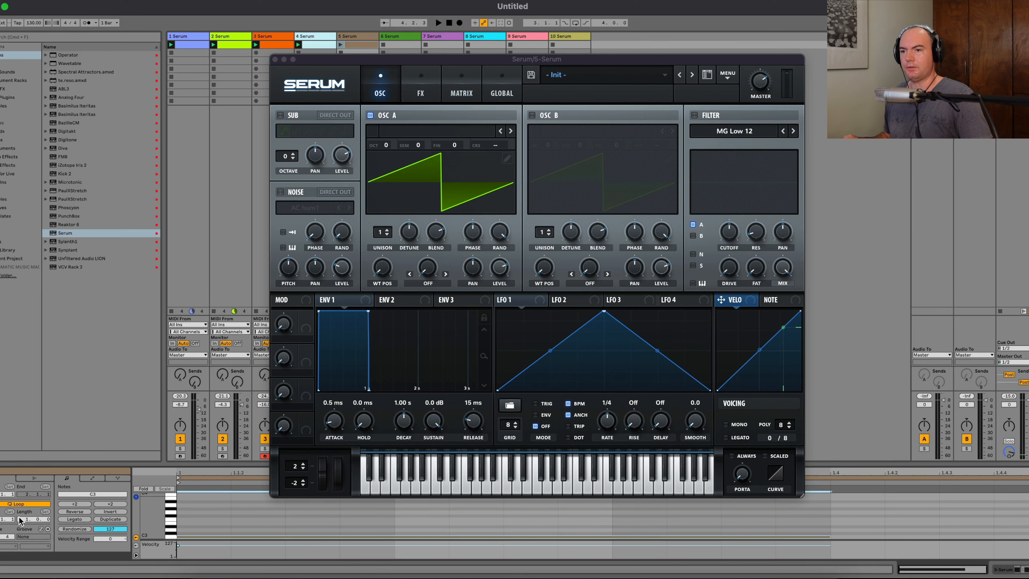
# Step: Try the Kream digital wavetable in oscillator A, moving the Serum window aside and sweeping the wavetable position
pyautogui.click(407, 131)
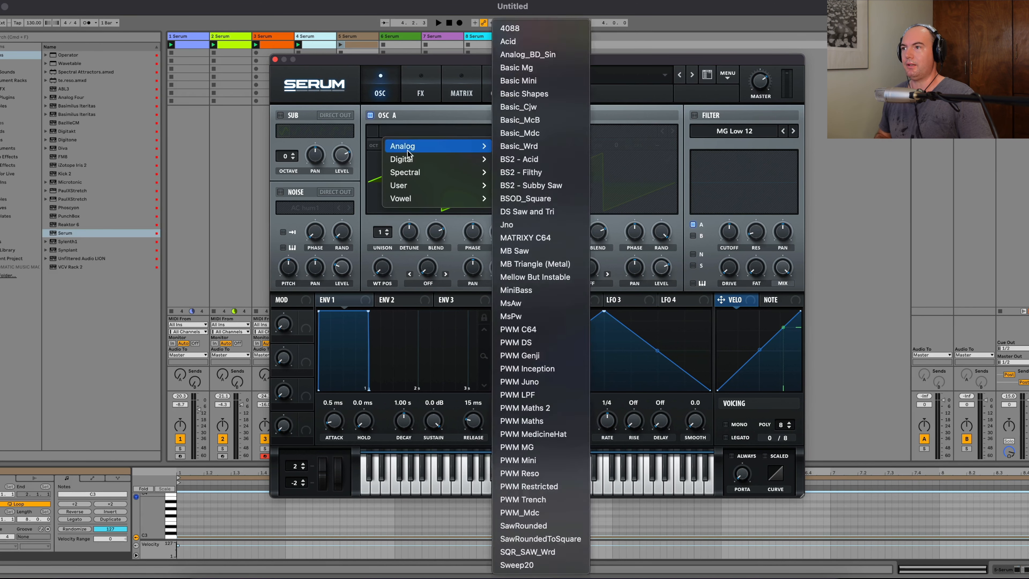
pyautogui.moveTo(405, 159)
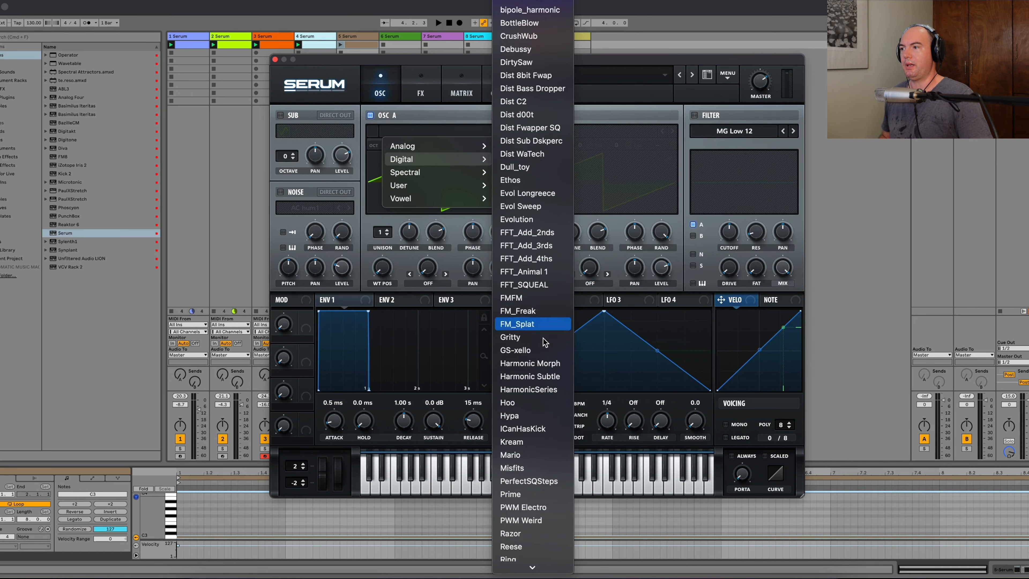
pyautogui.click(545, 441)
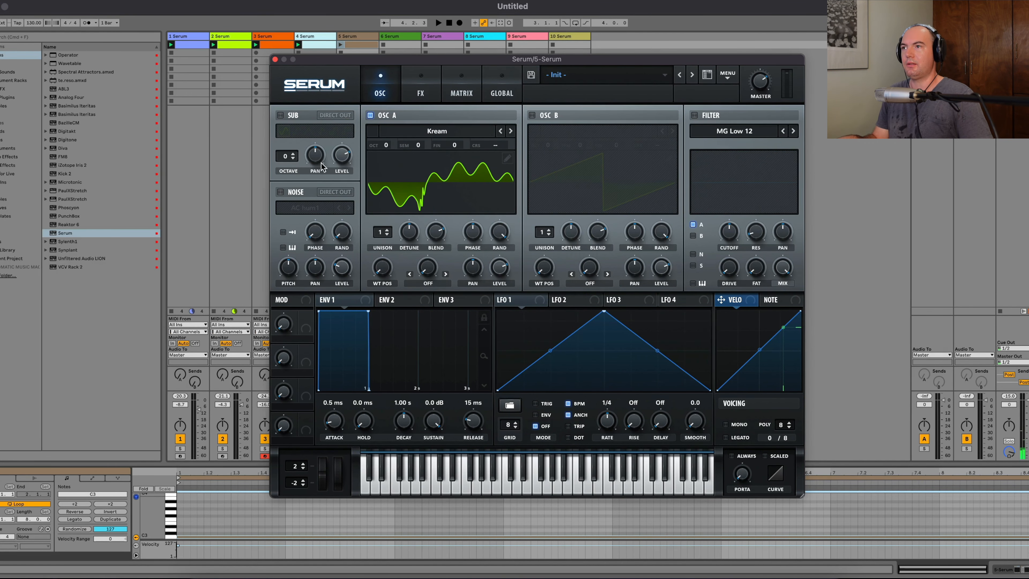
pyautogui.moveTo(326, 58); pyautogui.dragTo(462, 84)
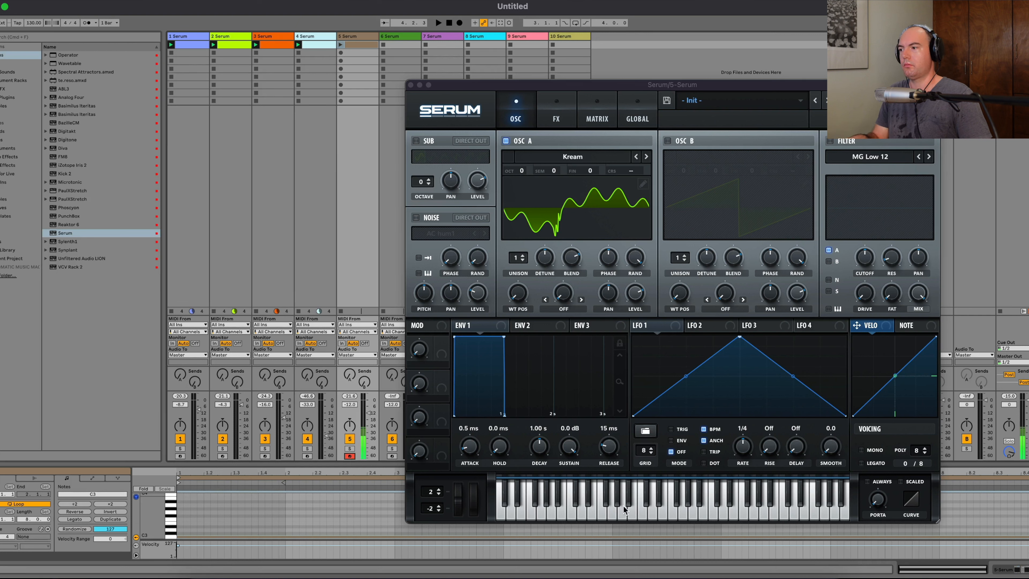
pyautogui.moveTo(510, 290); pyautogui.dragTo(534, 199)
# Step: Try the Evolution and Ethos digital wavetables in oscillator A, sweeping the wavetable position of each
pyautogui.click(635, 157)
pyautogui.moveTo(523, 294); pyautogui.dragTo(538, 221)
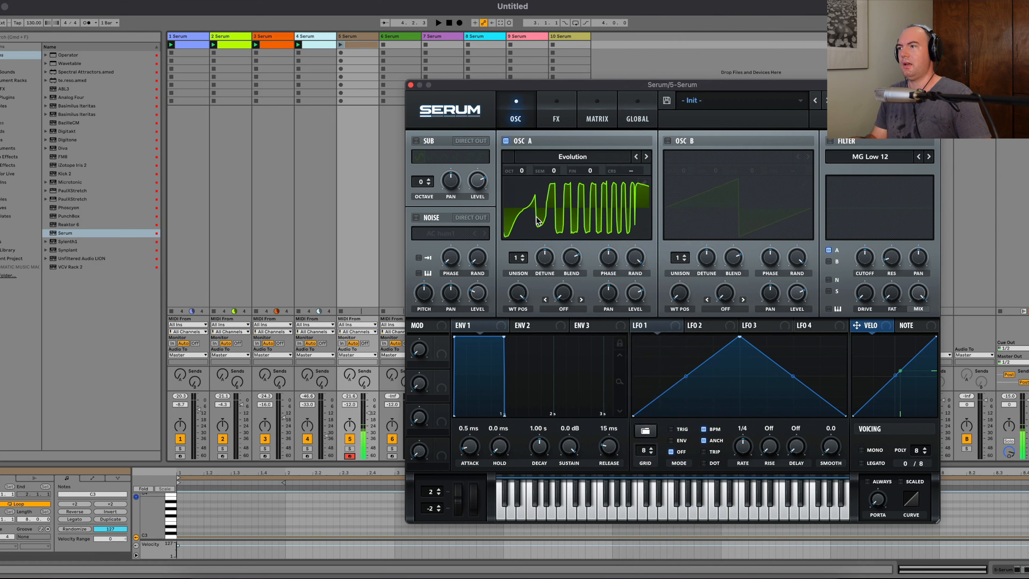
pyautogui.click(555, 161)
pyautogui.moveTo(558, 186)
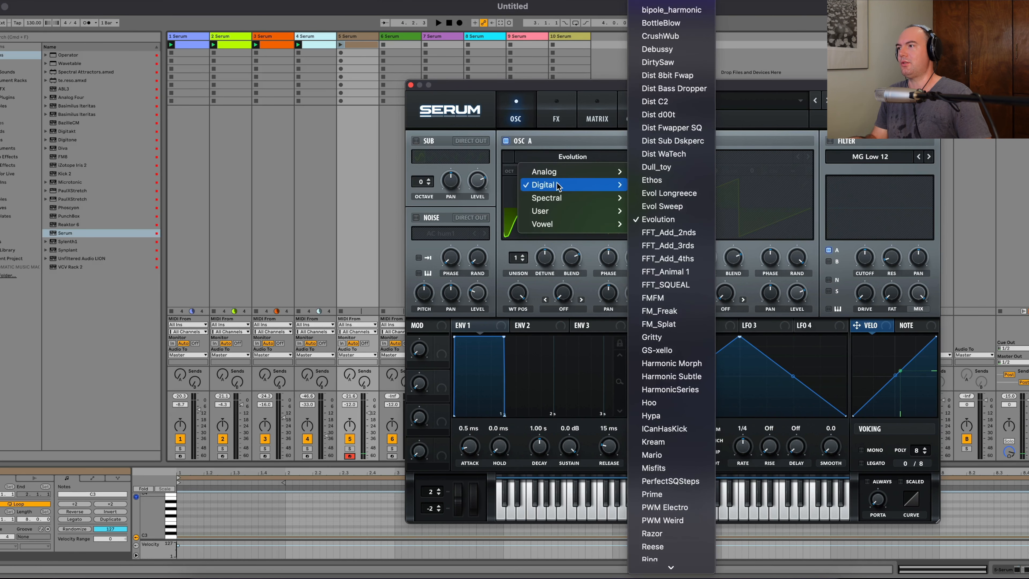
pyautogui.click(672, 186)
pyautogui.moveTo(518, 292); pyautogui.dragTo(522, 381)
# Step: Load the analog MATRIXY C64 wavetable into oscillator A and raise its wavetable position
pyautogui.click(555, 161)
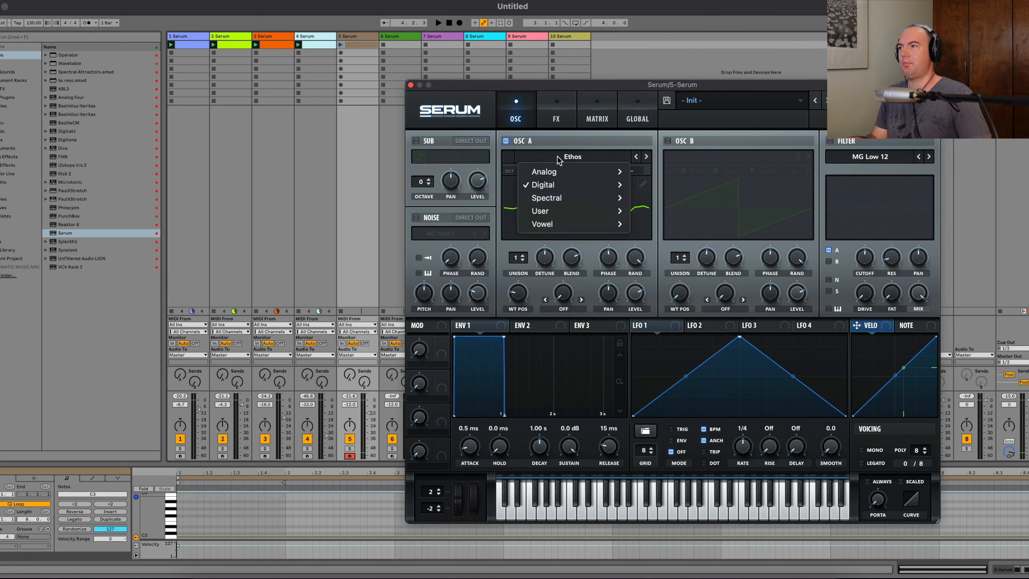
pyautogui.moveTo(558, 185)
pyautogui.moveTo(603, 171)
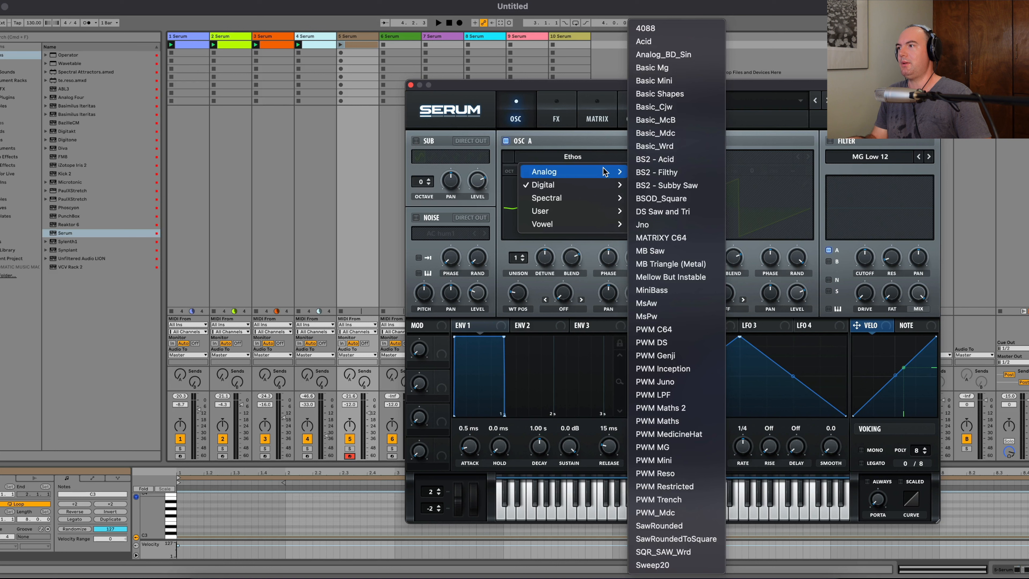
pyautogui.click(654, 342)
pyautogui.moveTo(516, 297); pyautogui.dragTo(510, 339)
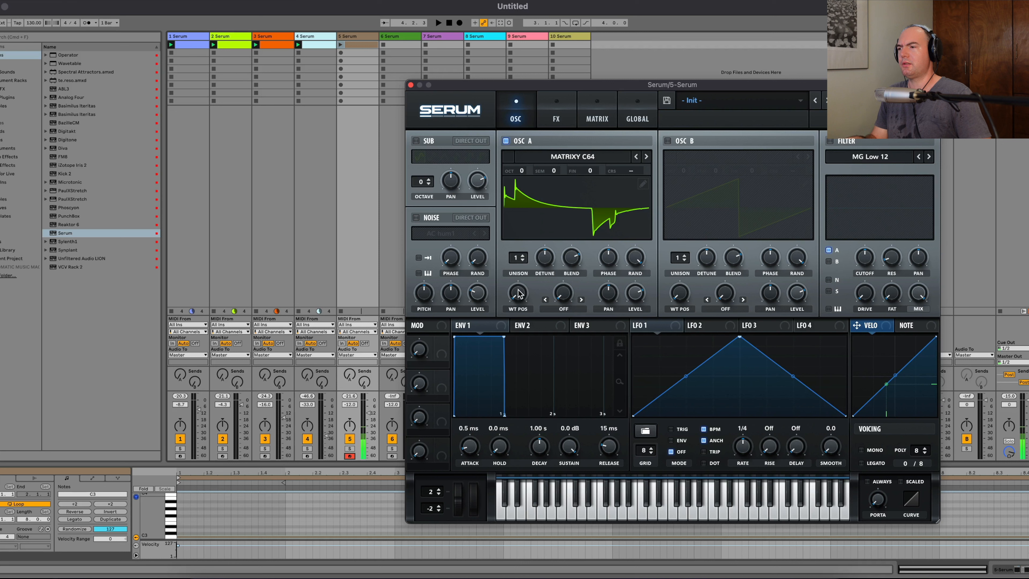
pyautogui.moveTo(518, 290); pyautogui.dragTo(552, 174)
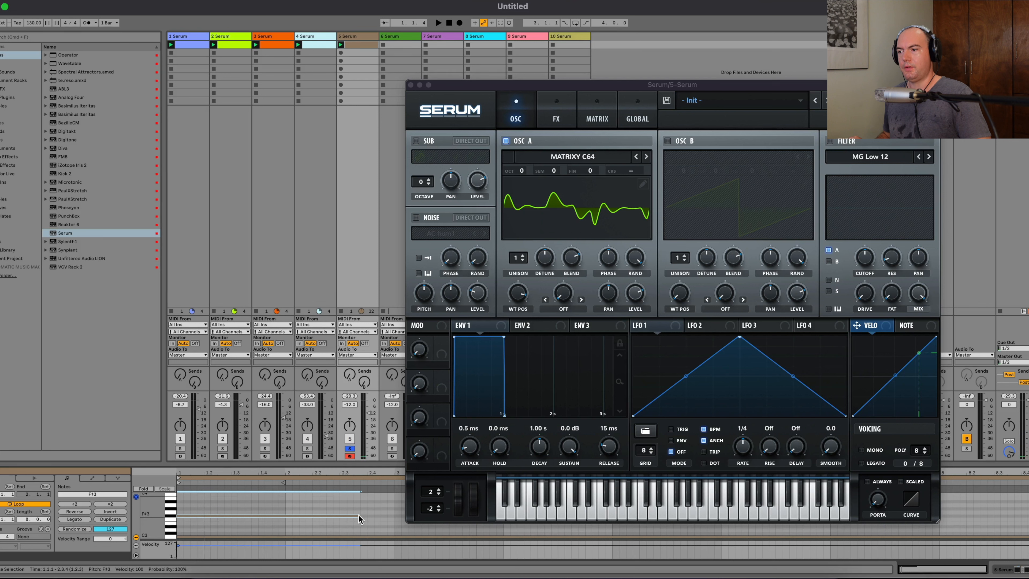
# Step: Stretch the fifth track's long note to the end of its clip and play it back
pyautogui.moveTo(359, 516); pyautogui.dragTo(1028, 518)
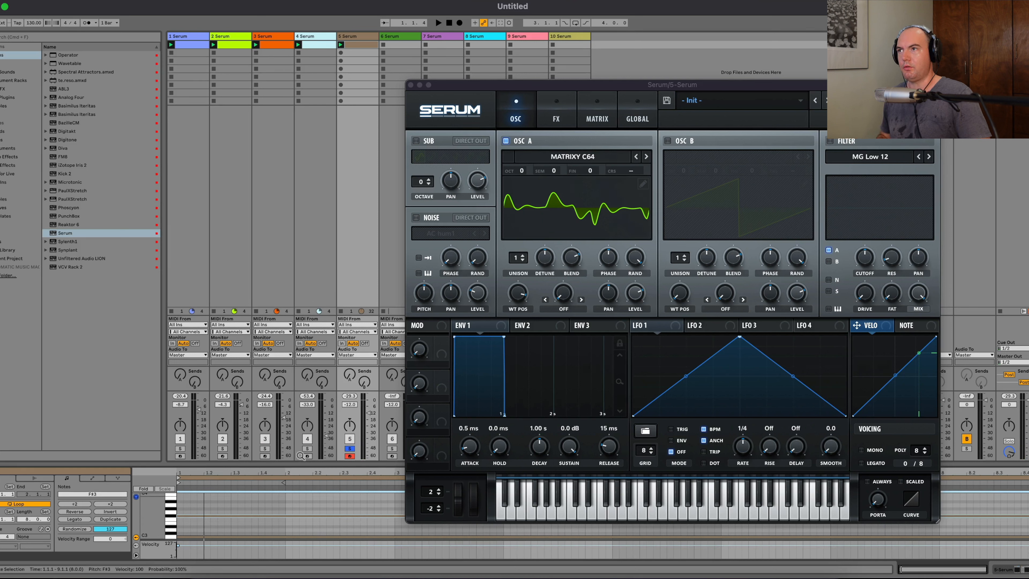
pyautogui.press('space')
pyautogui.press('space')
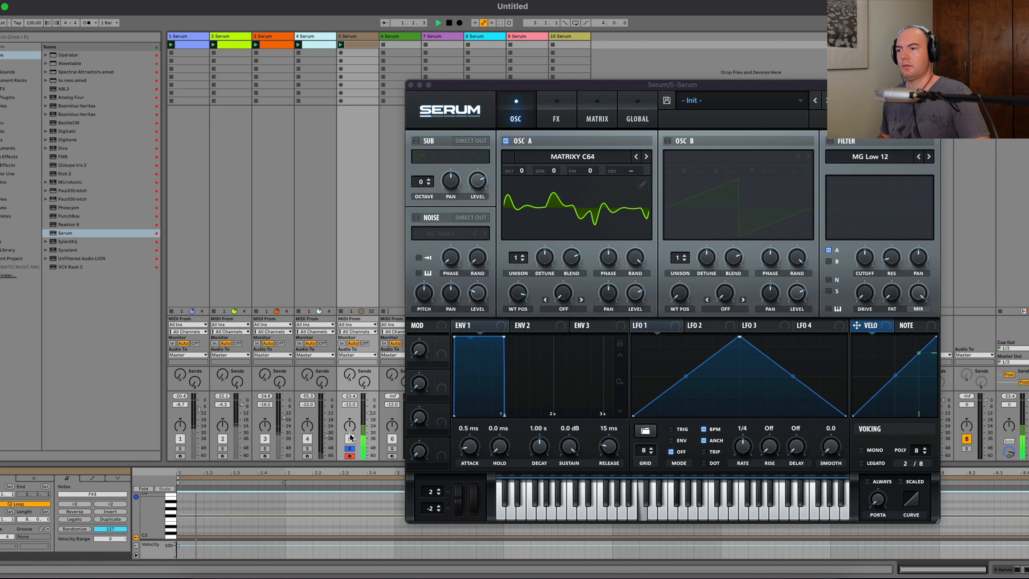
# Step: Enable the MG Low 12 filter on oscillator A and raise its cutoff during playback
pyautogui.click(829, 140)
pyautogui.moveTo(873, 258); pyautogui.dragTo(876, 239)
pyautogui.press('space')
# Step: Add a hall reverb at 100% mix, increase its size, and raise its low cut to 28%
pyautogui.click(556, 116)
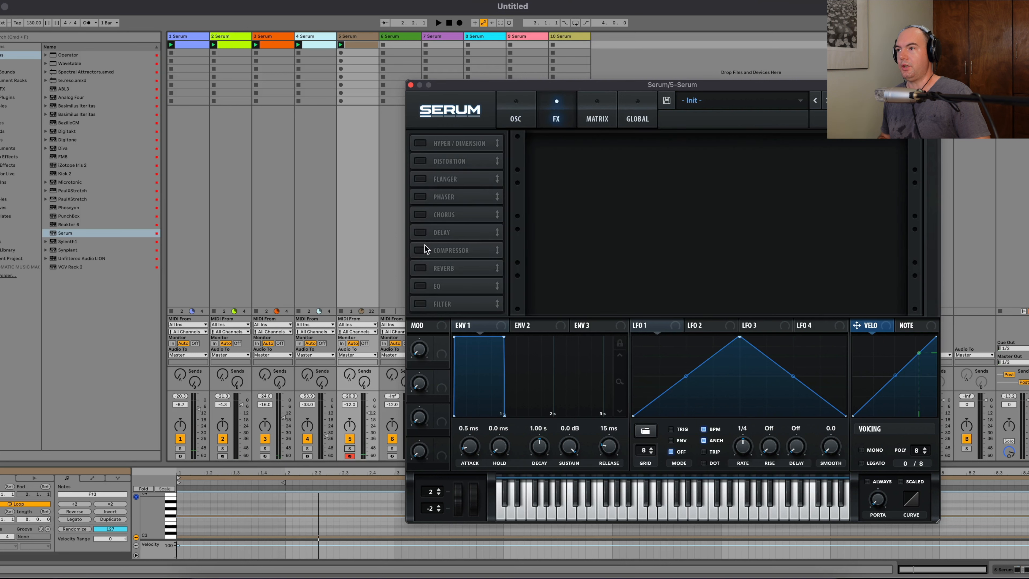
pyautogui.click(420, 263)
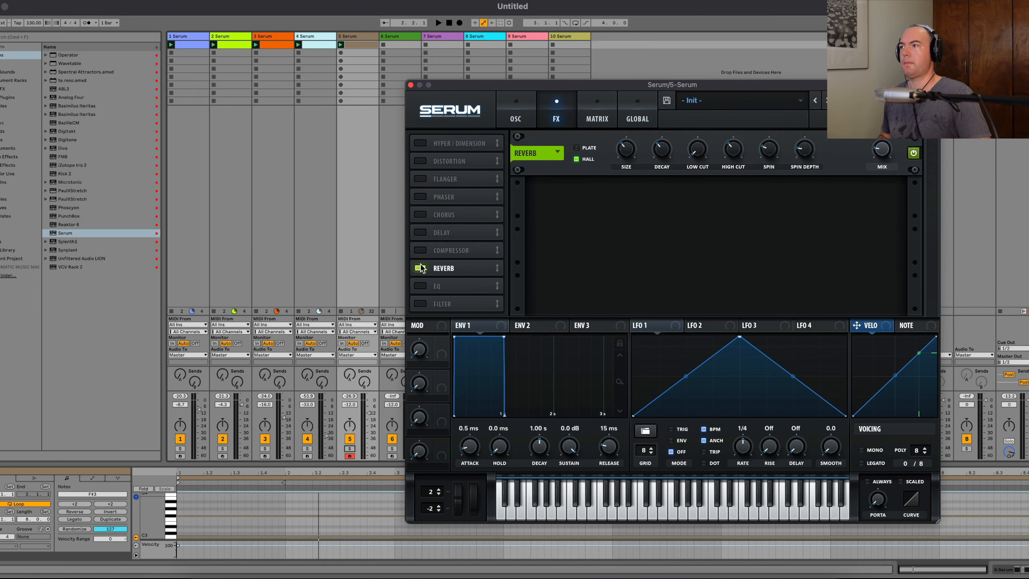
pyautogui.moveTo(882, 153); pyautogui.dragTo(884, 121)
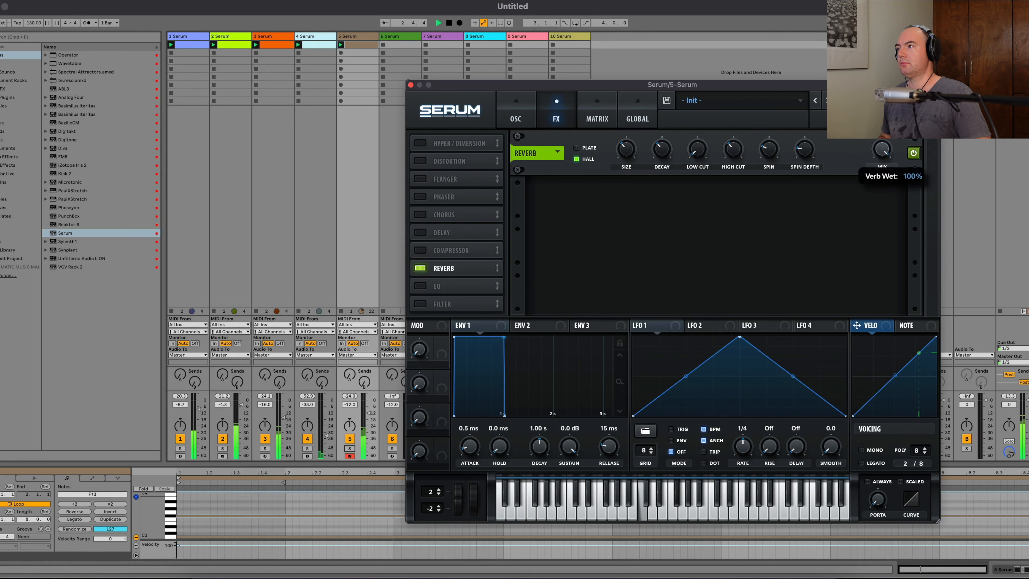
pyautogui.moveTo(661, 150); pyautogui.dragTo(632, 157)
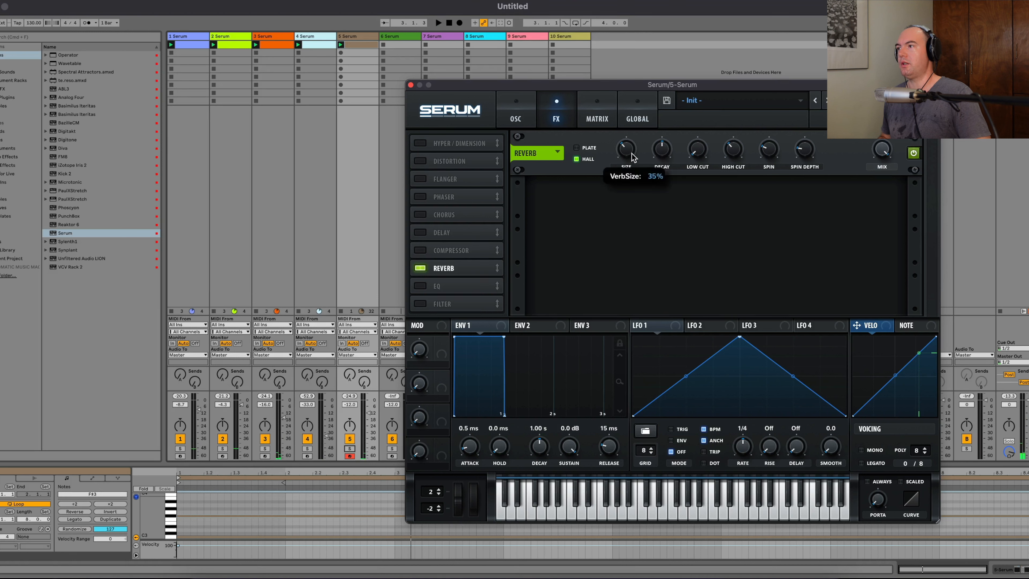
pyautogui.moveTo(696, 144)
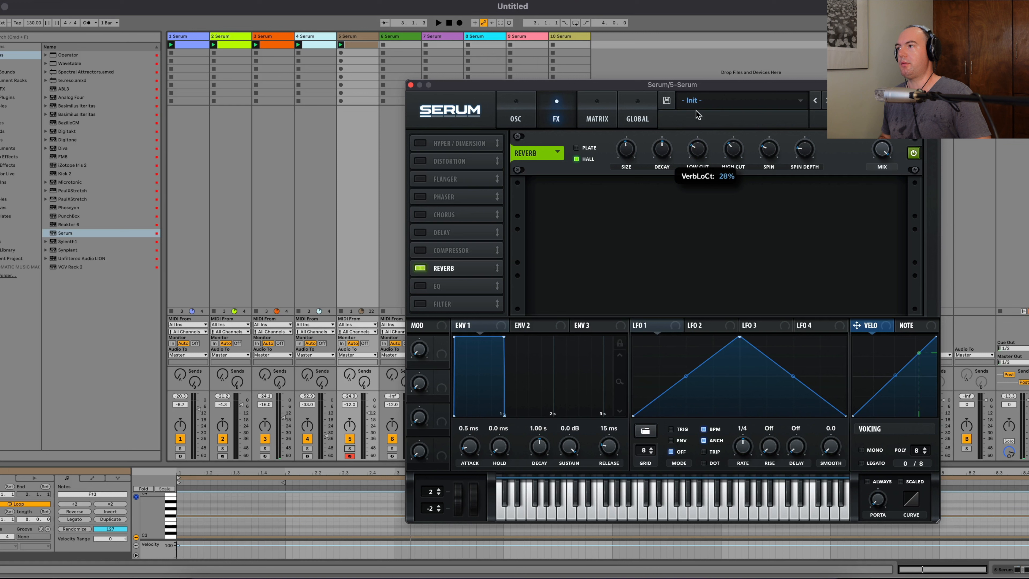
# Step: Change the filter type to the multi-mode LH 12 and set its variable frequency to about 90% during playback
pyautogui.click(514, 116)
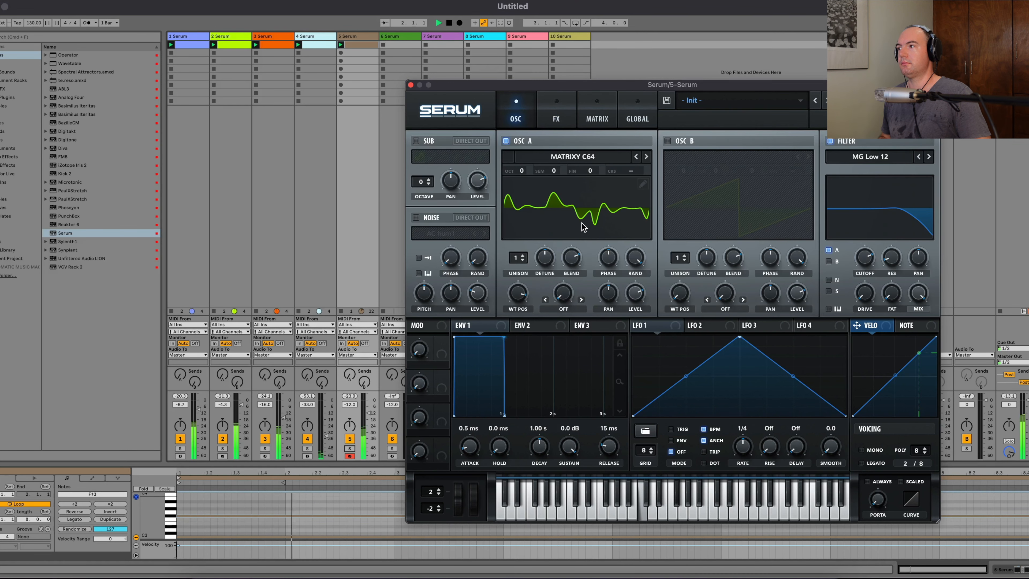
pyautogui.press('space')
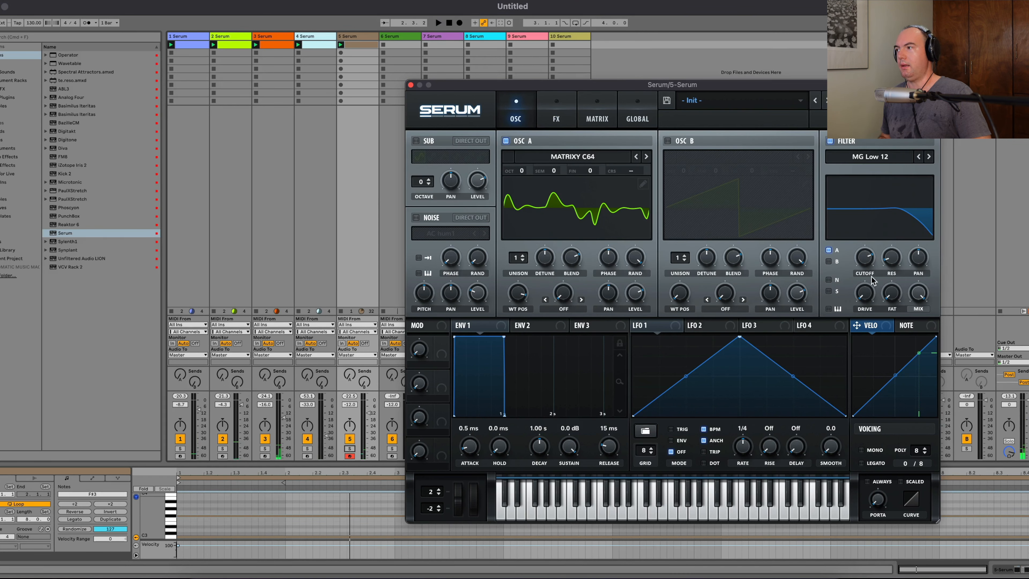
pyautogui.click(900, 154)
pyautogui.moveTo(875, 185)
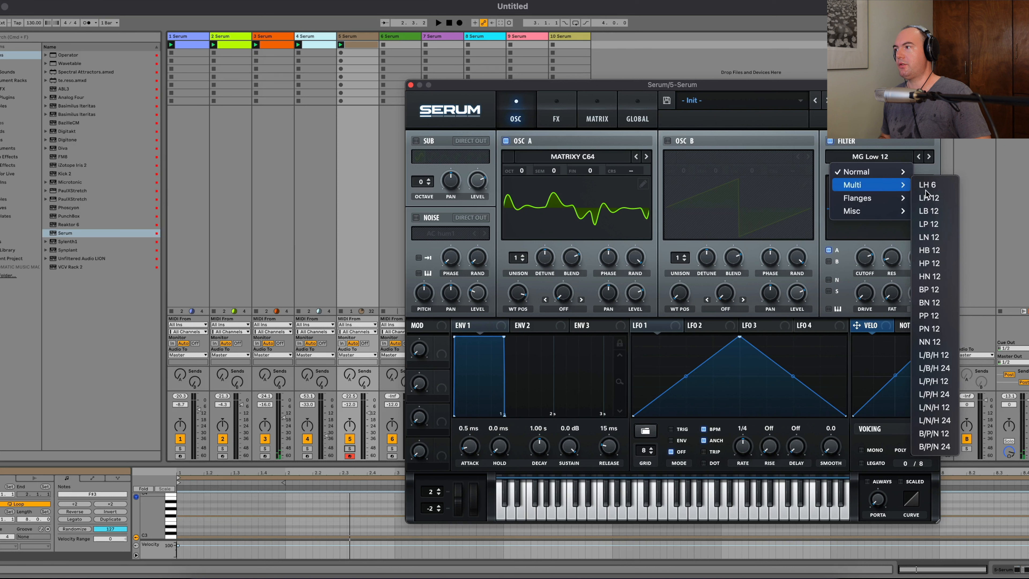
pyautogui.click(938, 199)
pyautogui.press('space')
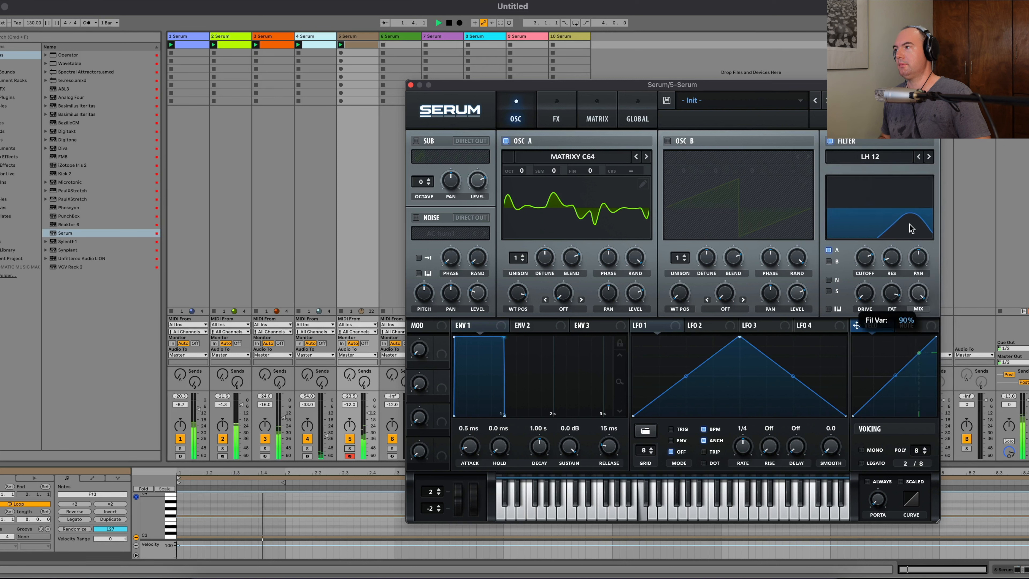
# Step: Modulate the filter's variable frequency with LFO 1, turning off its tempo sync and setting its rate to 0.02 Hz
pyautogui.moveTo(655, 326); pyautogui.dragTo(881, 301)
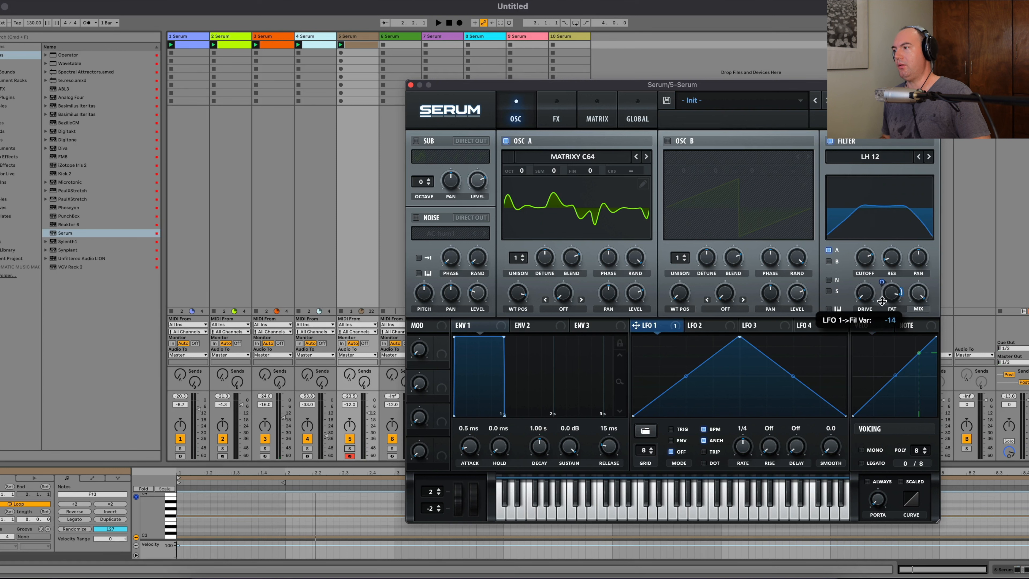
pyautogui.click(704, 429)
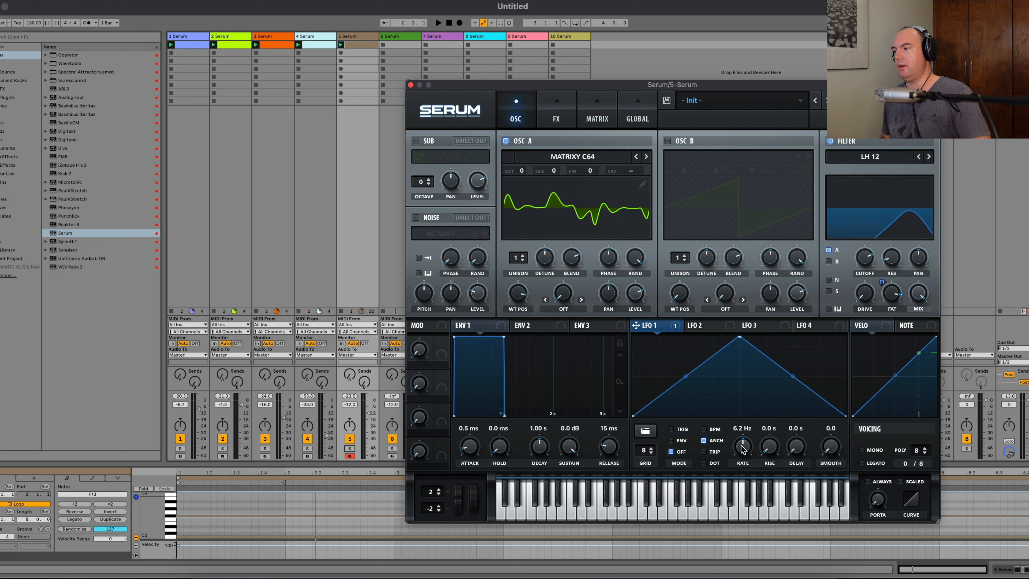
pyautogui.moveTo(736, 474); pyautogui.dragTo(733, 490)
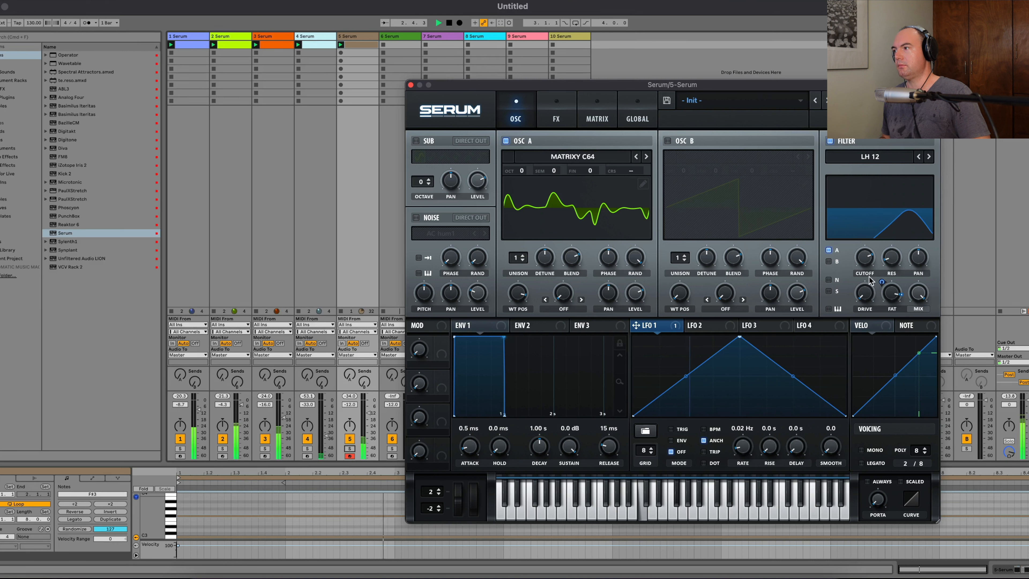
# Step: Modulate oscillator A's pan with LFO 2 free of tempo sync at 0.05 Hz, and reduce the modulation depth
pyautogui.click(714, 331)
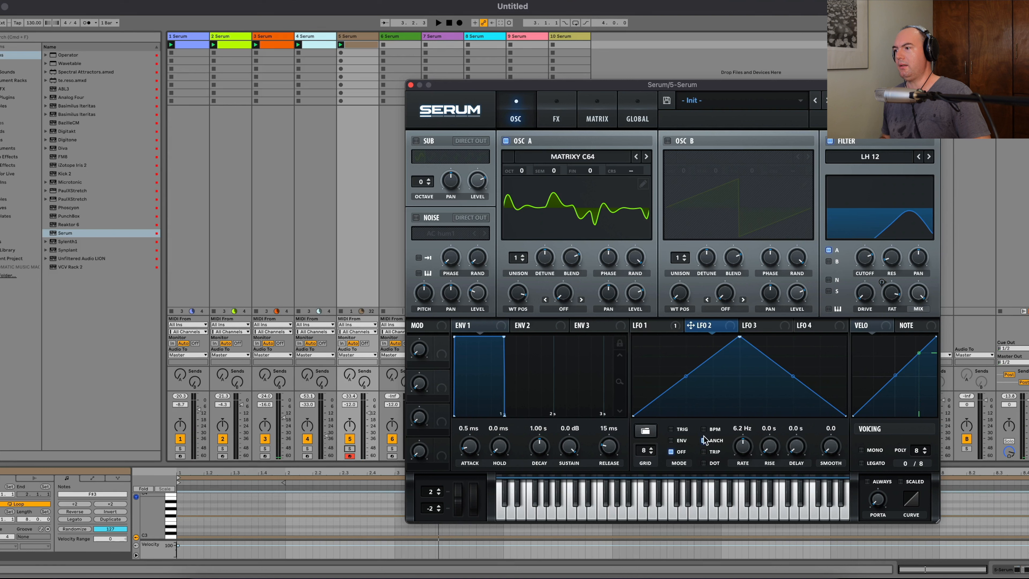
pyautogui.moveTo(690, 325); pyautogui.dragTo(608, 293)
pyautogui.press('space')
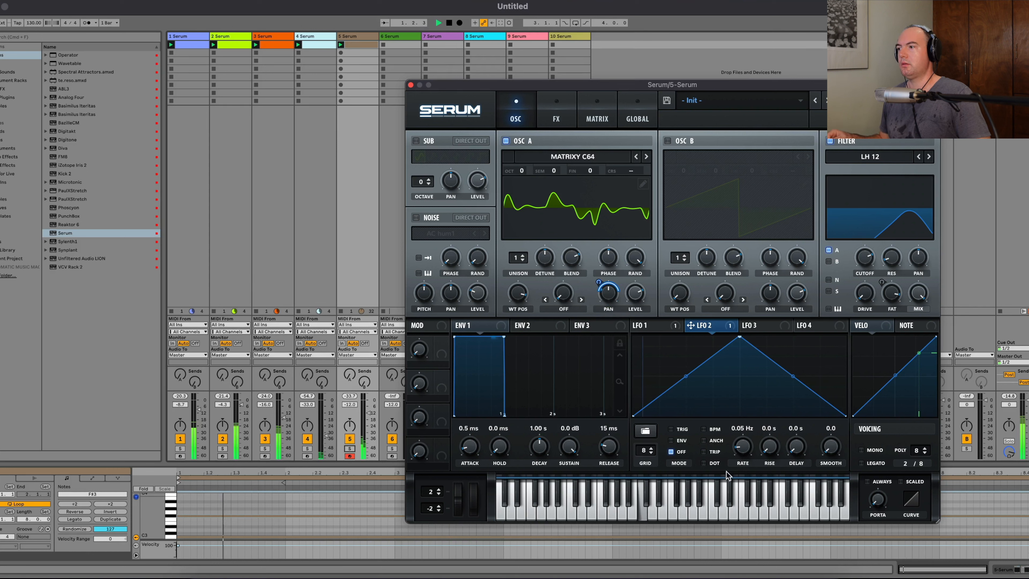
pyautogui.moveTo(601, 284); pyautogui.dragTo(598, 299)
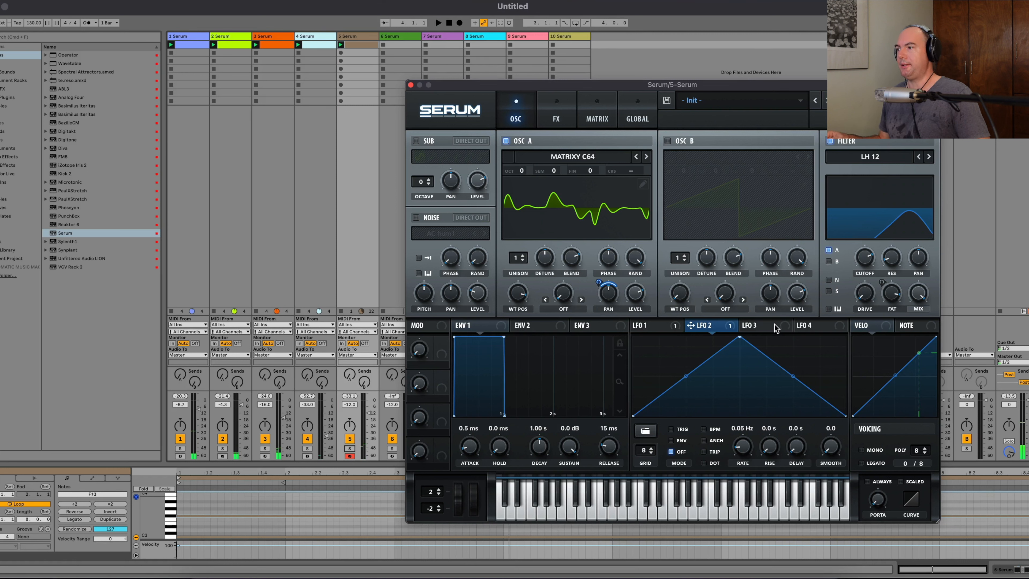
# Step: Load the SC1 sidechain shape into LFO 3, lower its end points to the bottom, and nudge its upper end point inward
pyautogui.click(764, 327)
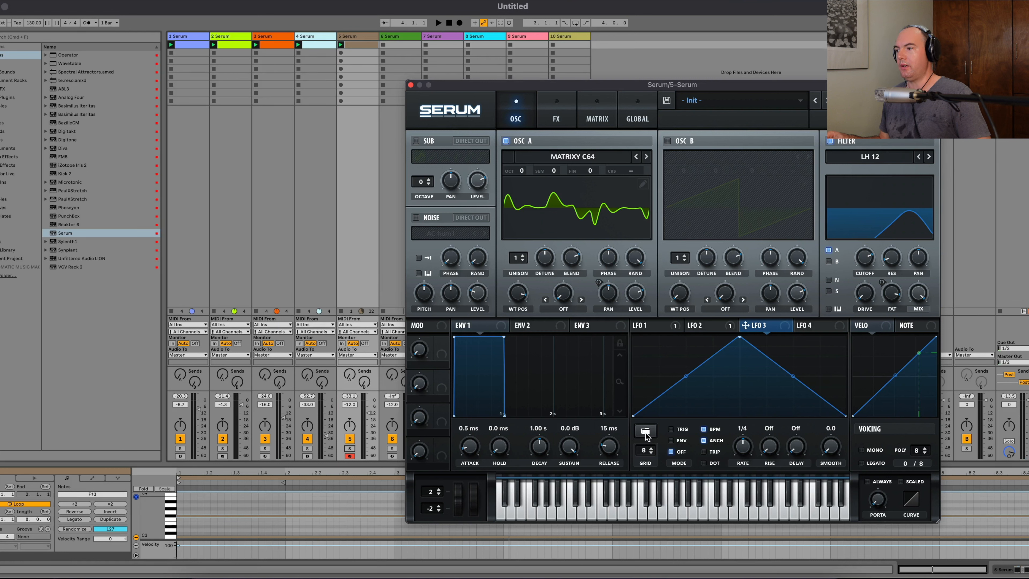
pyautogui.click(645, 433)
pyautogui.moveTo(652, 461)
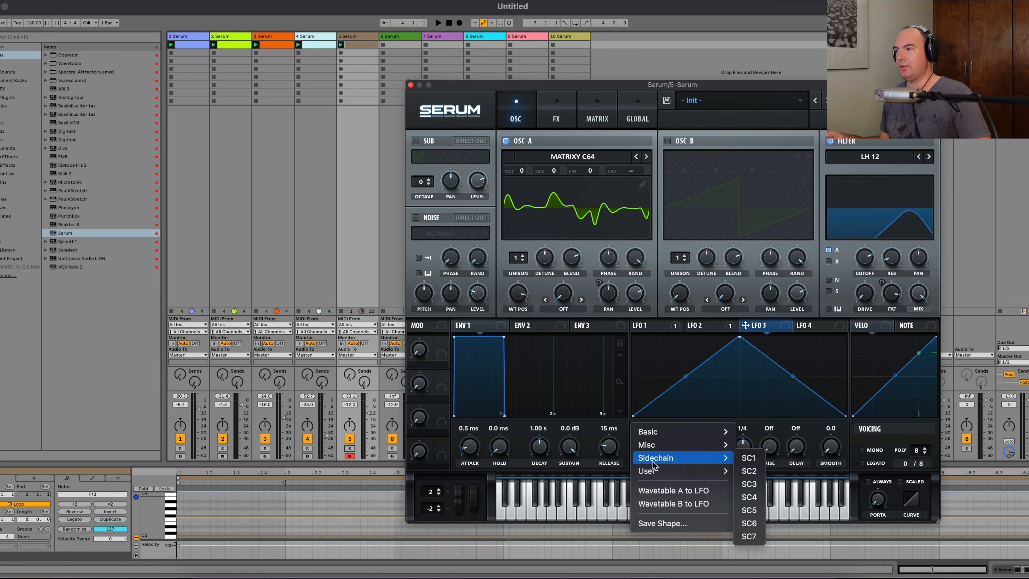
pyautogui.click(750, 458)
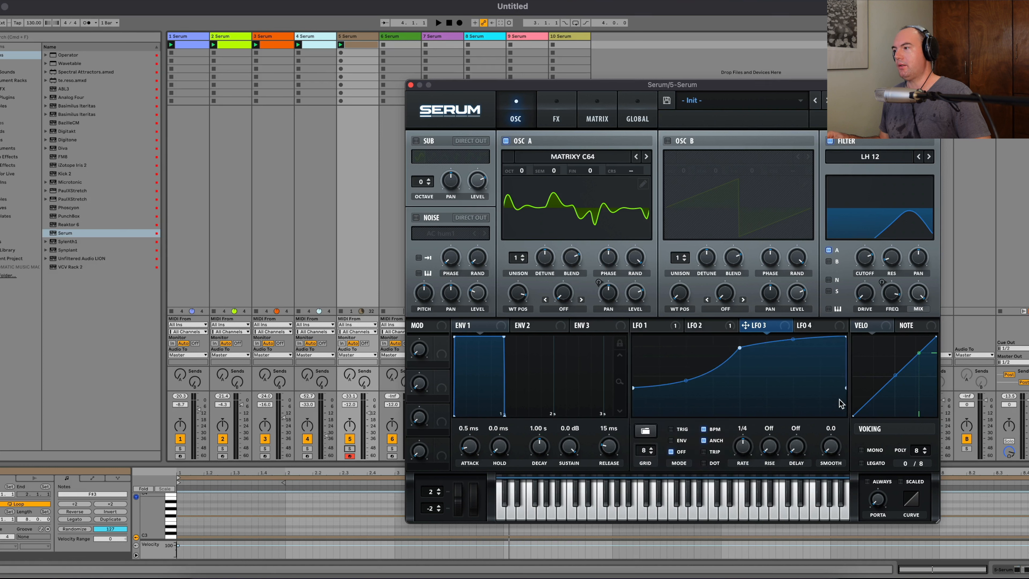
pyautogui.moveTo(848, 388); pyautogui.dragTo(846, 436)
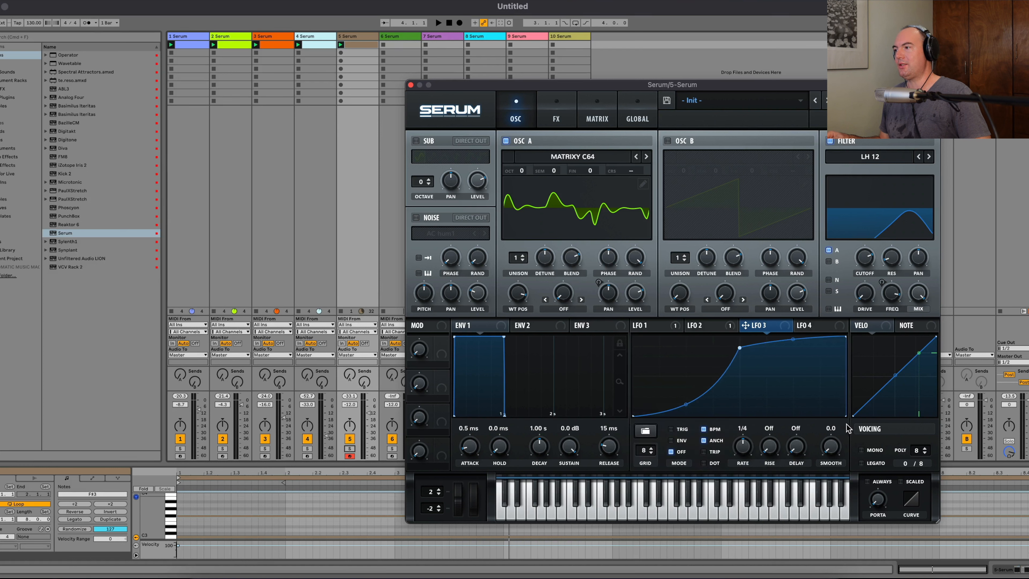
pyautogui.moveTo(847, 338); pyautogui.dragTo(842, 337)
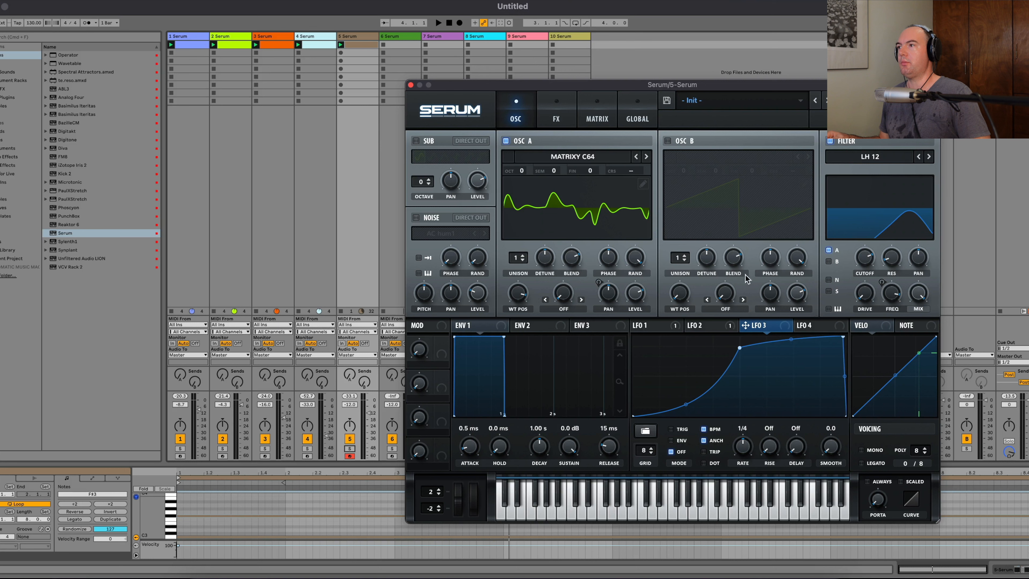
# Step: Enable a compressor after the reverb and modulate its gain with LFO 3 at a reduced depth
pyautogui.click(597, 118)
pyautogui.click(563, 118)
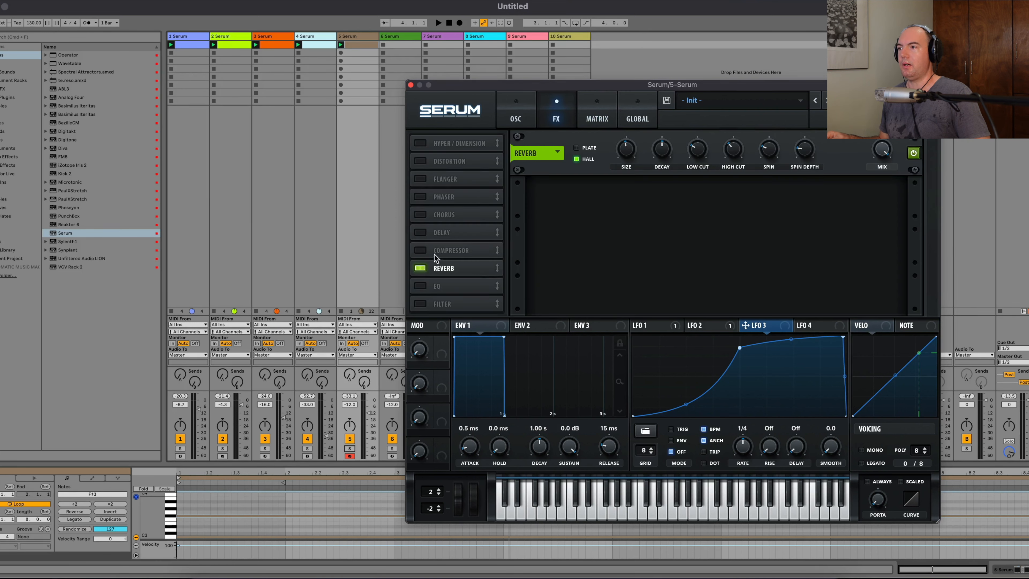
pyautogui.moveTo(455, 248); pyautogui.dragTo(458, 270)
pyautogui.click(417, 267)
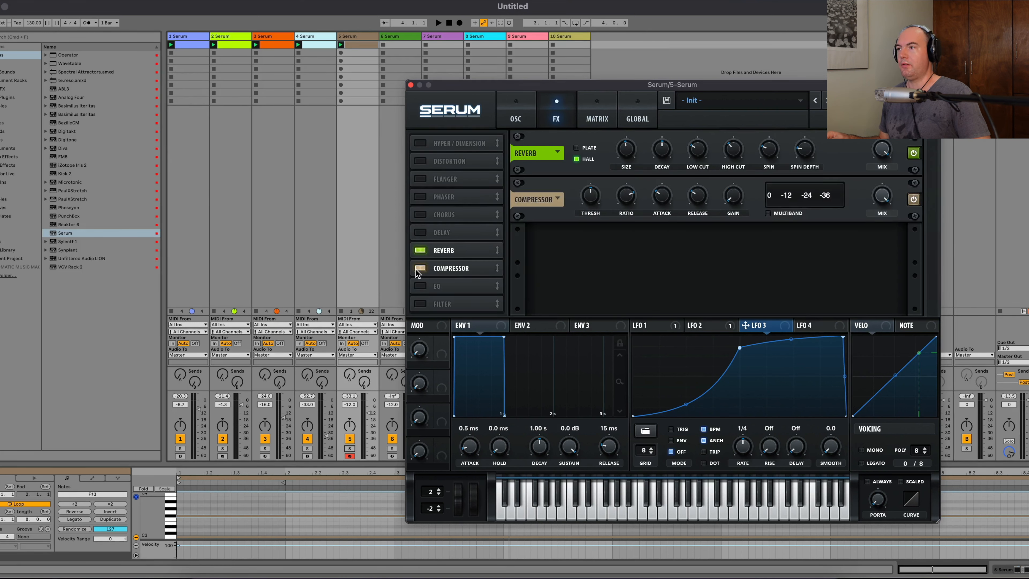
pyautogui.moveTo(766, 325); pyautogui.dragTo(732, 195)
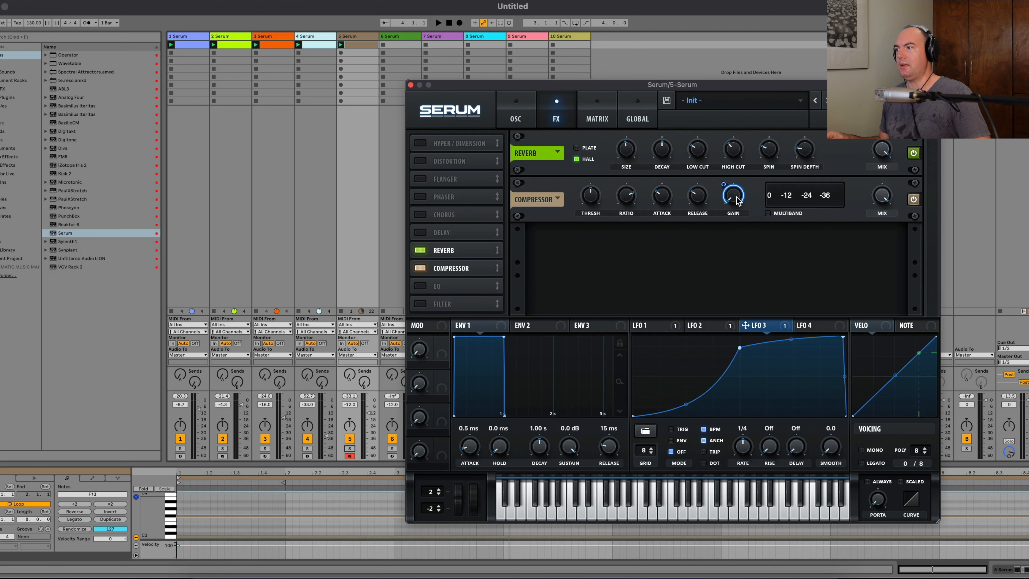
pyautogui.moveTo(722, 240); pyautogui.dragTo(725, 245)
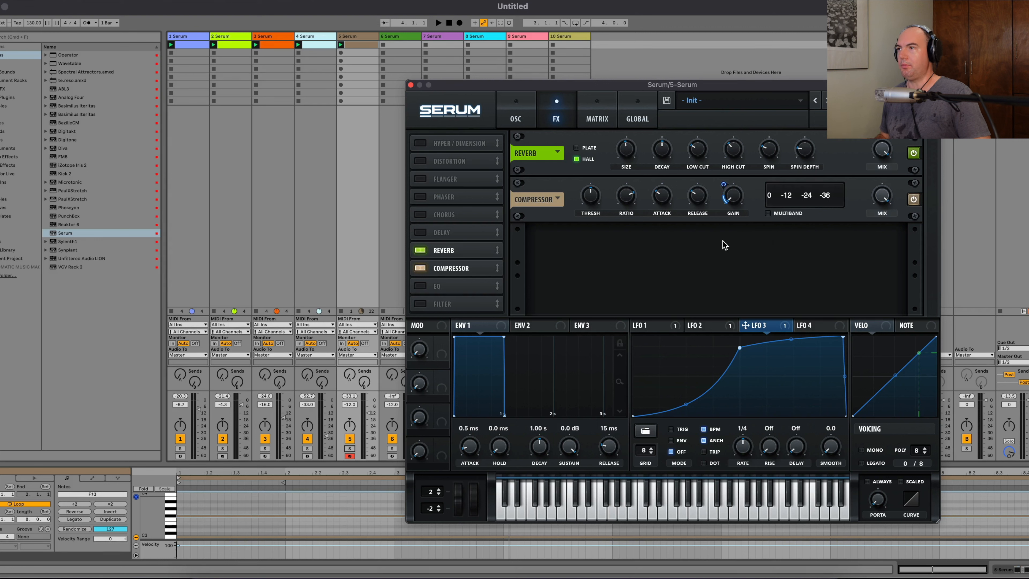
pyautogui.press('space')
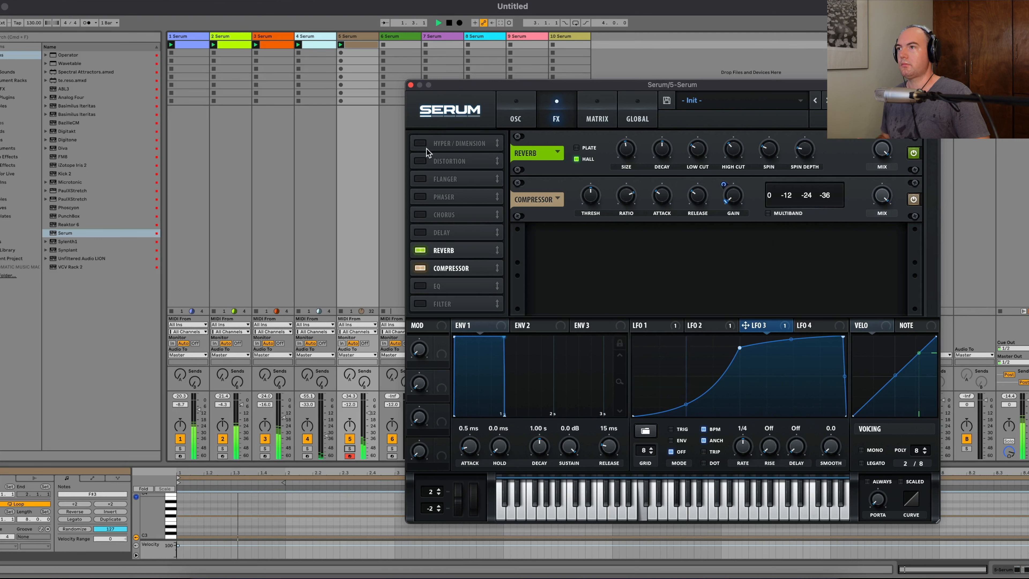
# Step: Close the fifth track's Serum window and create an empty clip on the sixth track
pyautogui.click(410, 85)
pyautogui.doubleClick(398, 42)
pyautogui.press('space')
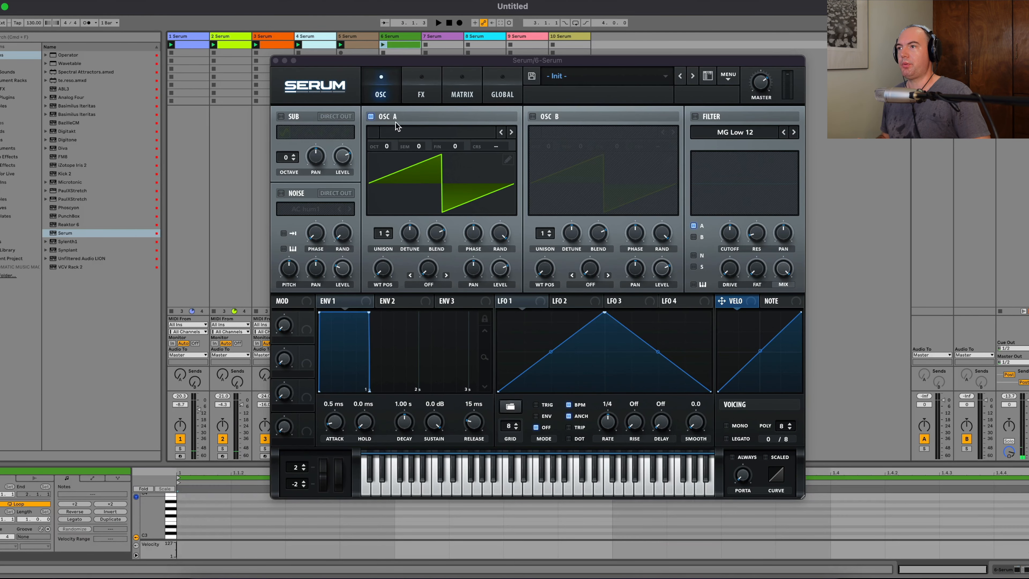
# Step: Turn off oscillator A, enable the noise oscillator with the icon_snare rim sample from Attacks_Misc, and audition it
pyautogui.click(411, 131)
pyautogui.click(379, 120)
pyautogui.click(371, 116)
pyautogui.click(281, 193)
pyautogui.click(304, 209)
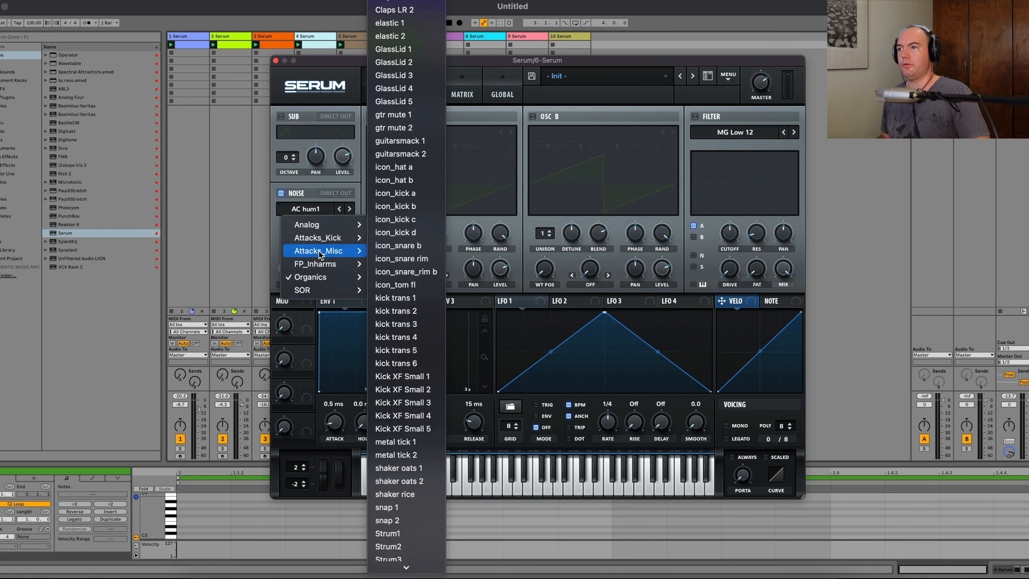
pyautogui.click(395, 259)
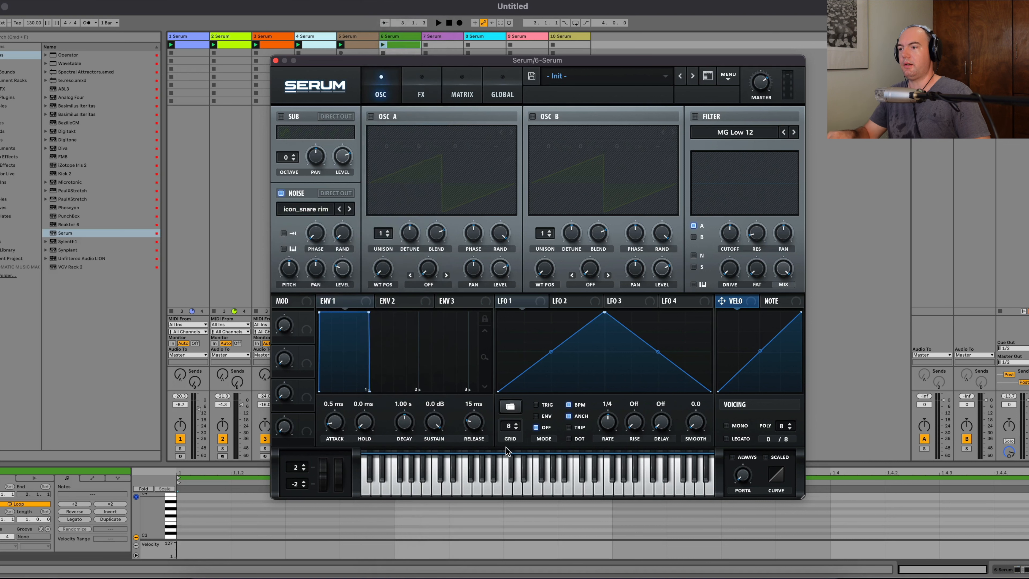
pyautogui.click(511, 490)
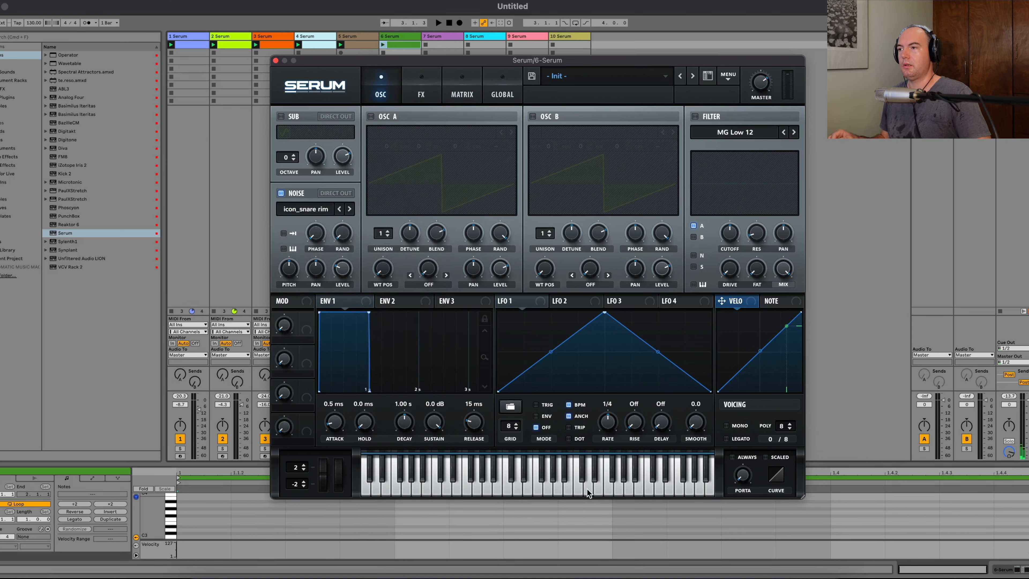
# Step: Fill the sixth track's one-bar clip with sixteenth-note C3 hits and randomize all their velocities
pyautogui.moveTo(200, 535); pyautogui.dragTo(344, 536)
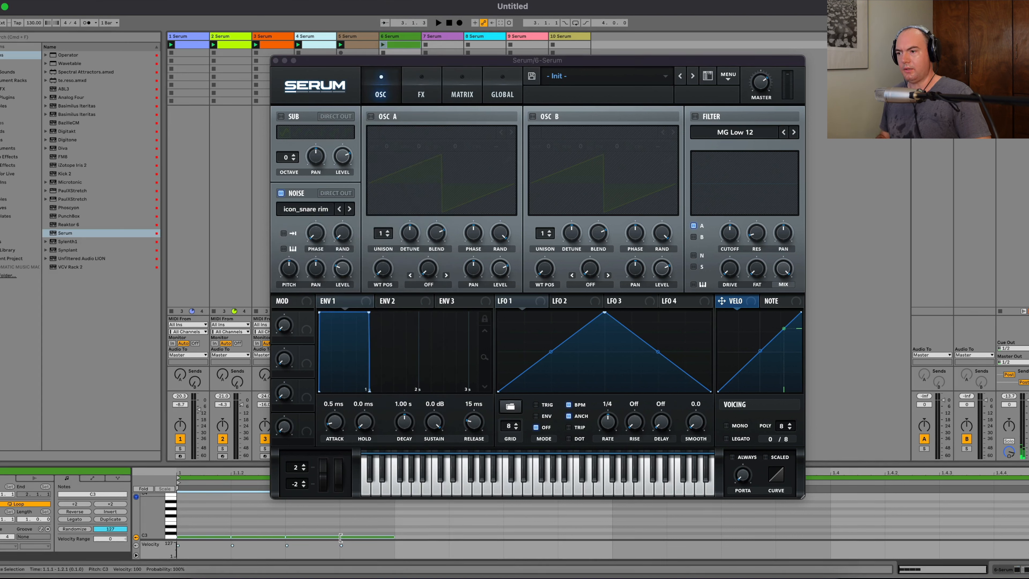
pyautogui.press('super+d')
pyautogui.press('super+d')
pyautogui.press('super+d')
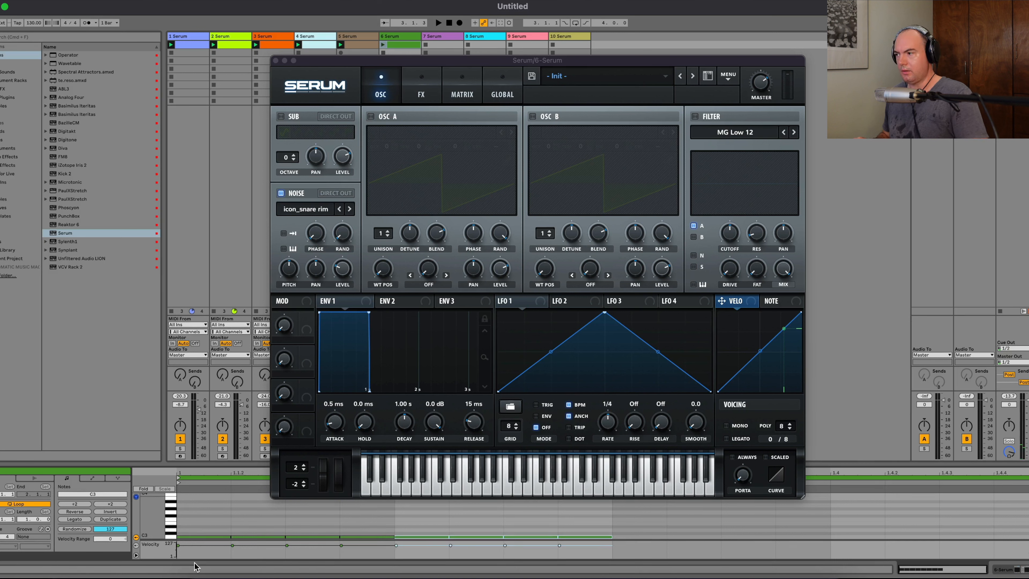
pyautogui.click(175, 538)
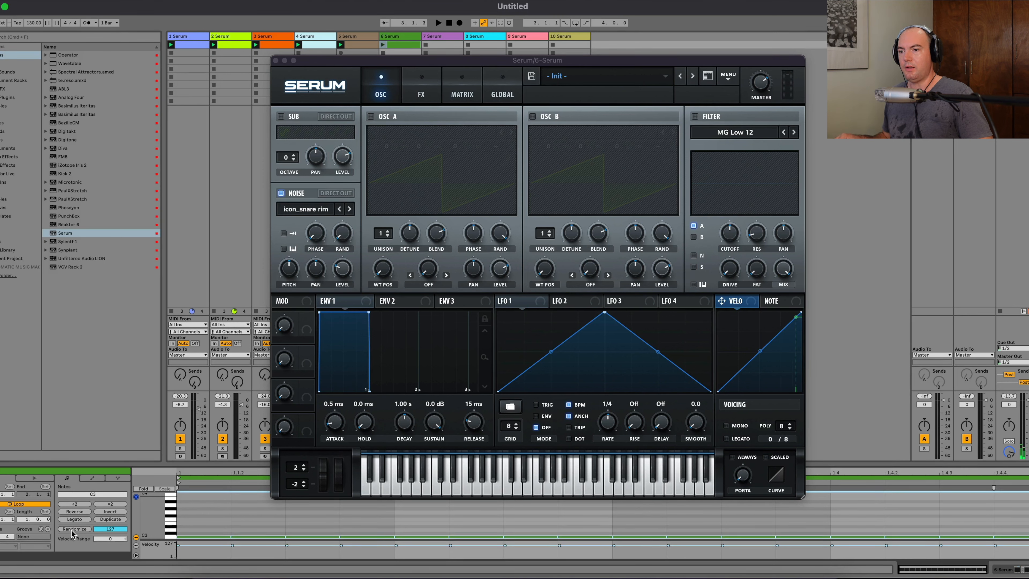
pyautogui.click(75, 529)
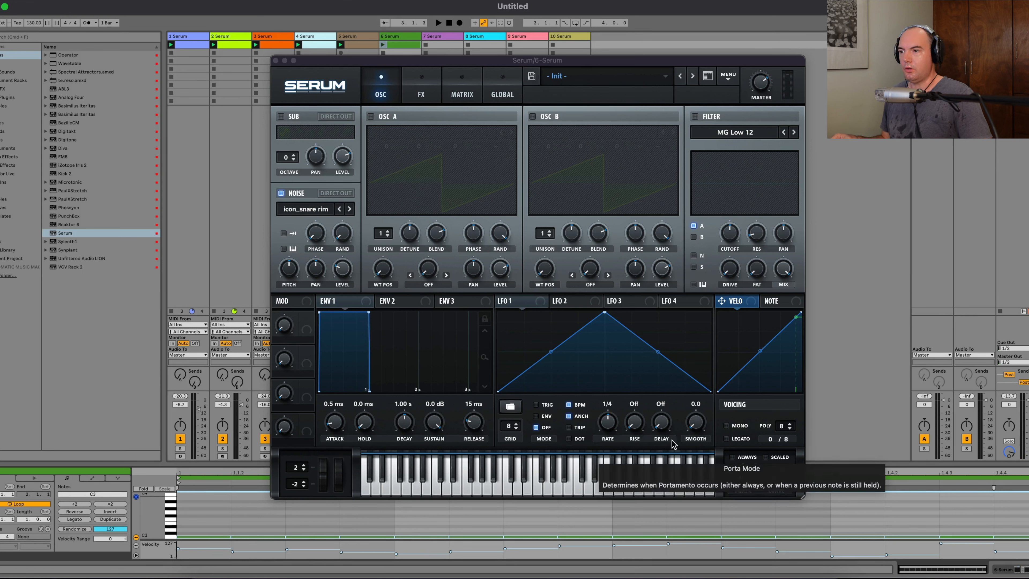
# Step: Modulate the noise level and envelope 1 decay with velocity, setting the envelope to a 173 ms decay and -∞ dB sustain
pyautogui.moveTo(721, 301); pyautogui.dragTo(342, 268)
pyautogui.press('space')
pyautogui.moveTo(364, 60); pyautogui.dragTo(471, 58)
pyautogui.press('s')
pyautogui.moveTo(468, 323); pyautogui.dragTo(511, 437)
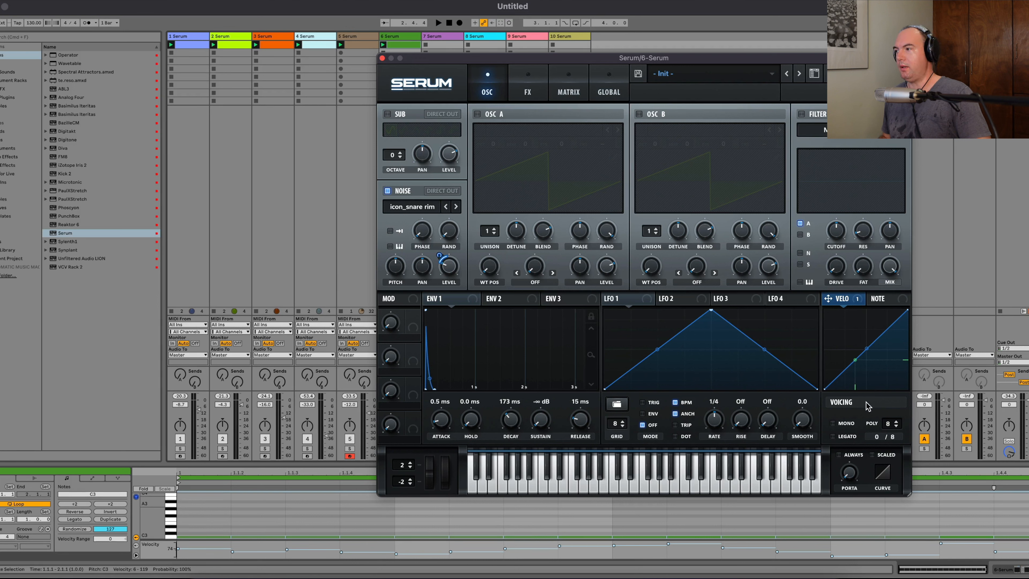
pyautogui.moveTo(827, 298); pyautogui.dragTo(502, 456)
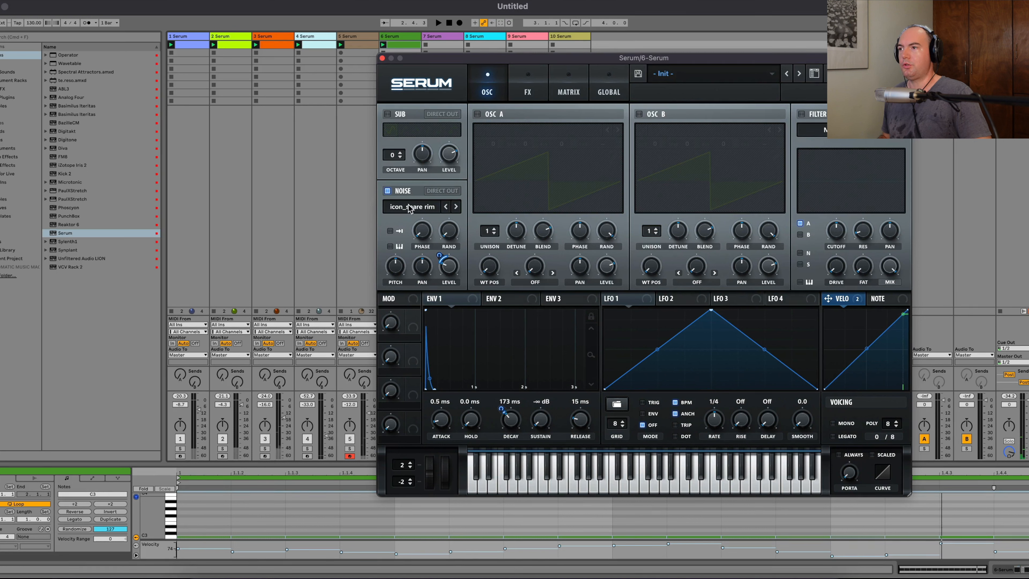
# Step: Switch the noise sample to kick trans 1 and raise its level to 66% while playing all parts
pyautogui.click(456, 206)
pyautogui.click(455, 207)
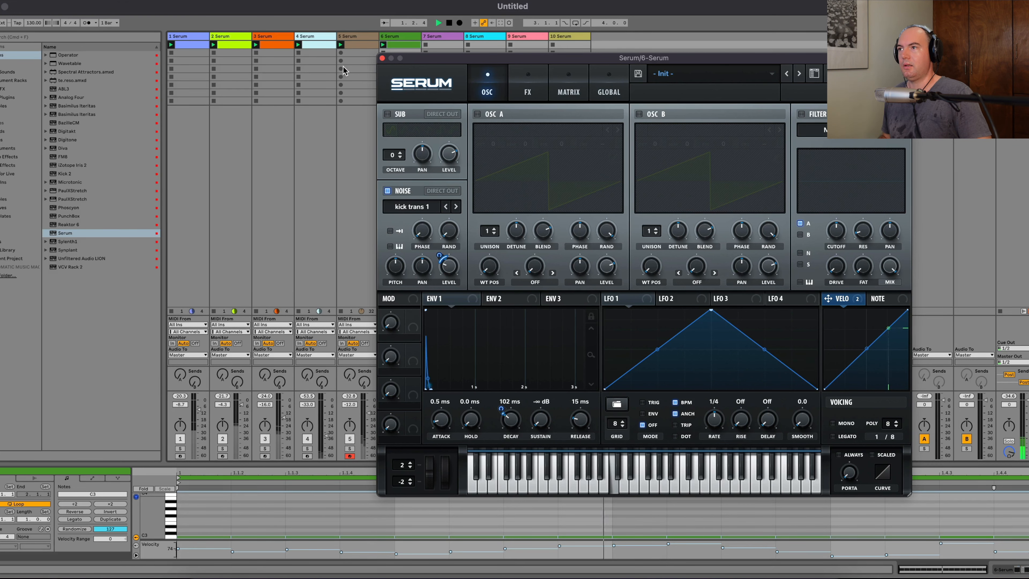
pyautogui.moveTo(440, 64); pyautogui.dragTo(504, 67)
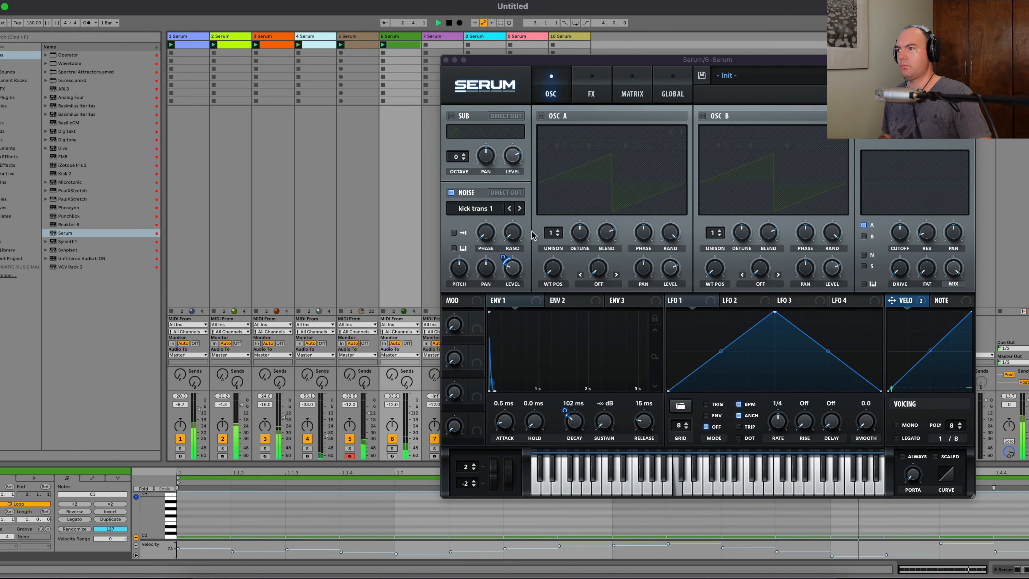
pyautogui.moveTo(512, 268); pyautogui.dragTo(514, 216)
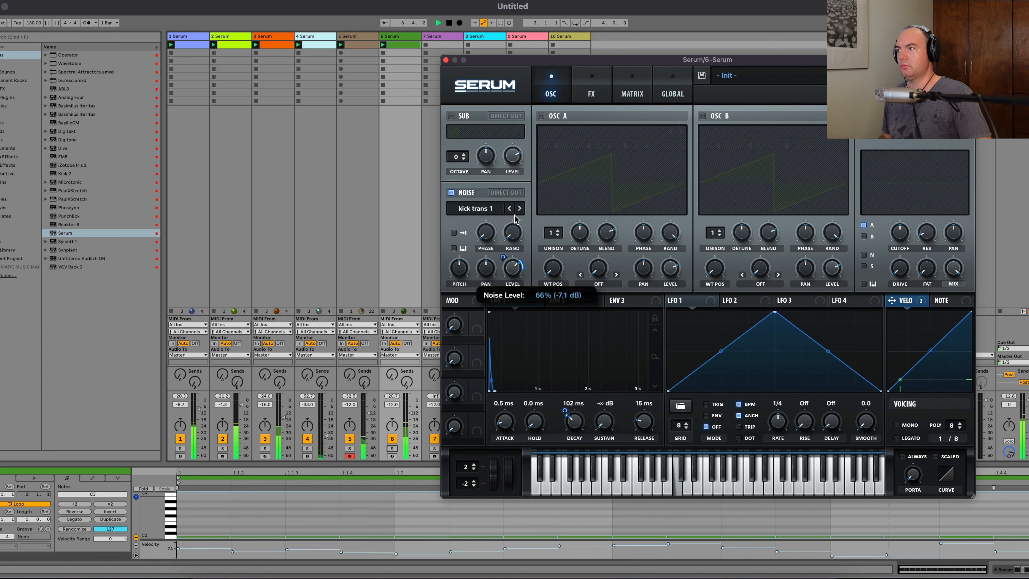
pyautogui.press('space')
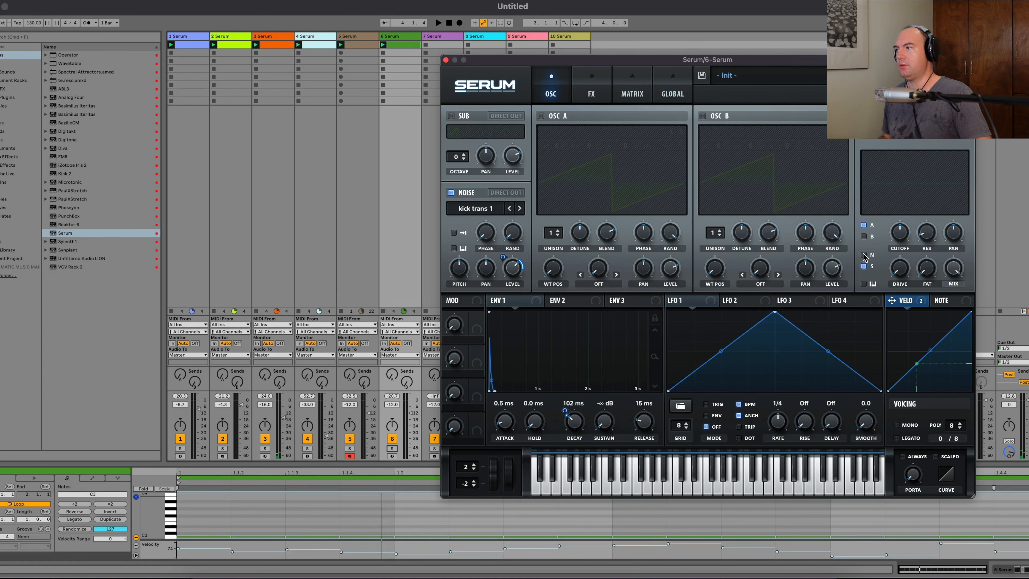
# Step: Route the noise oscillator through the filter and adjust the cutoff during playback
pyautogui.click(863, 254)
pyautogui.press('space')
pyautogui.moveTo(901, 235)
pyautogui.mouseDown()
pyautogui.moveTo(901, 217)
pyautogui.moveTo(901, 227)
pyautogui.mouseUp()
# Step: Solo the sixth track, enable Hyper/Dimension and set the Hyper unison to 7
pyautogui.click(591, 86)
pyautogui.press('s')
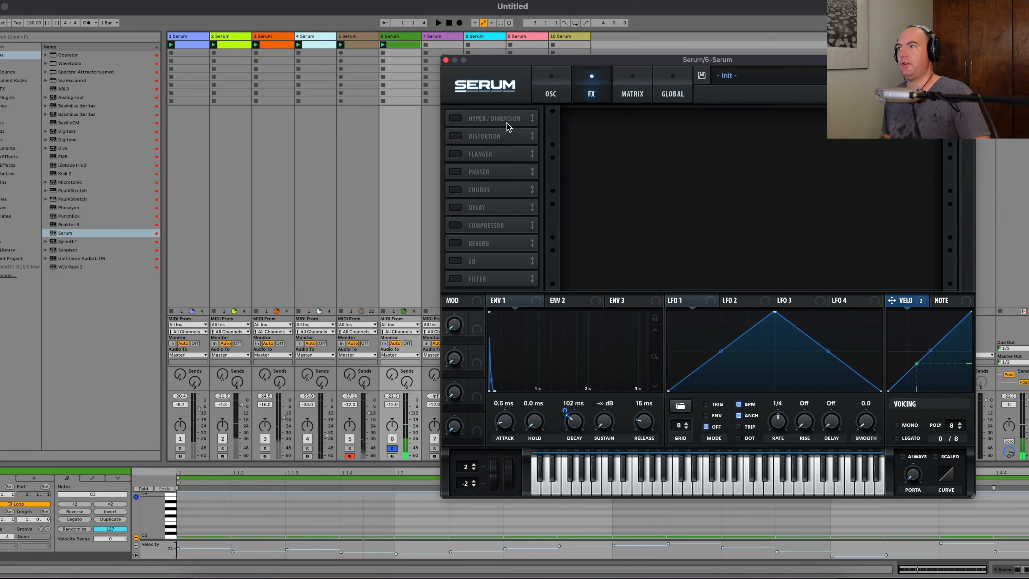
pyautogui.click(455, 120)
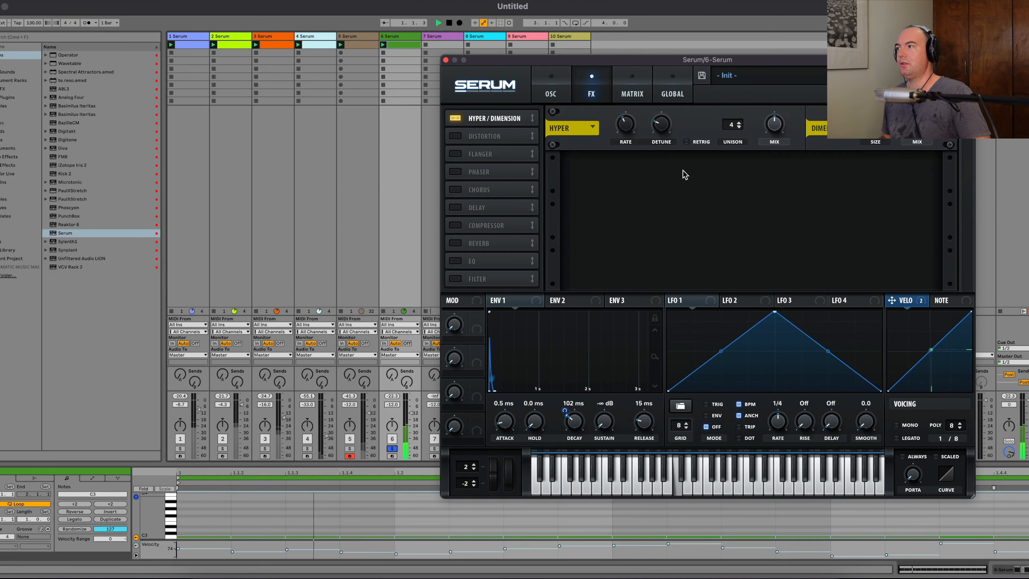
pyautogui.moveTo(624, 128); pyautogui.dragTo(662, 133)
pyautogui.moveTo(732, 127); pyautogui.dragTo(732, 59)
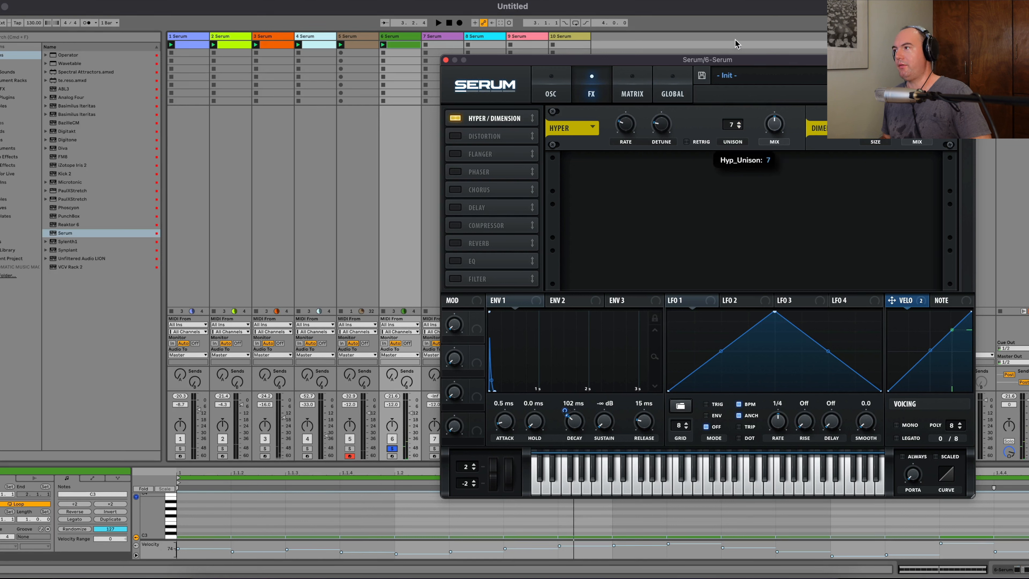
pyautogui.press('space')
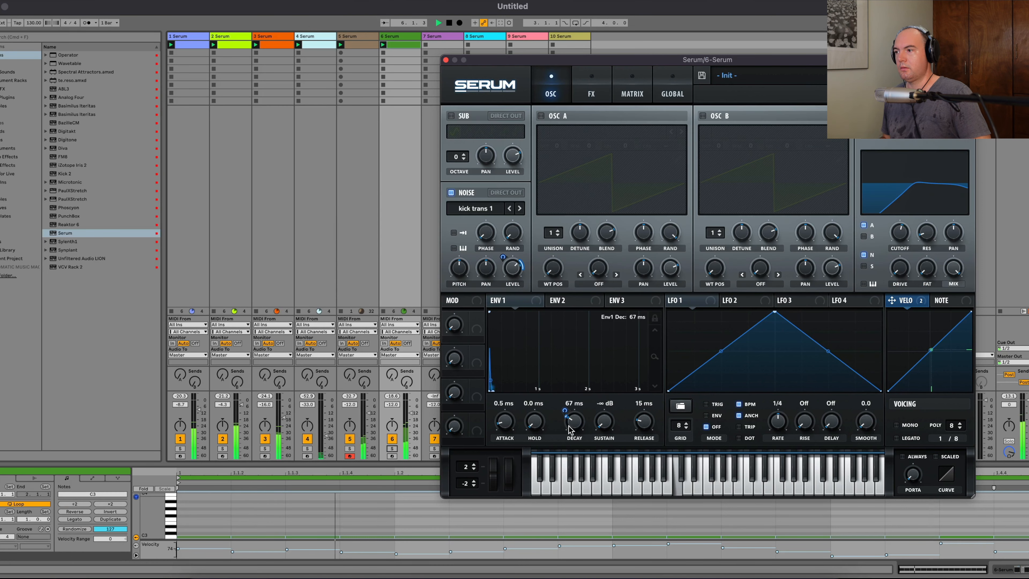
# Step: Fine-tune envelope 1's decay to 66 ms and close the sixth track's Serum window
pyautogui.scroll(3, 569, 430)
pyautogui.scroll(-2, 569, 429)
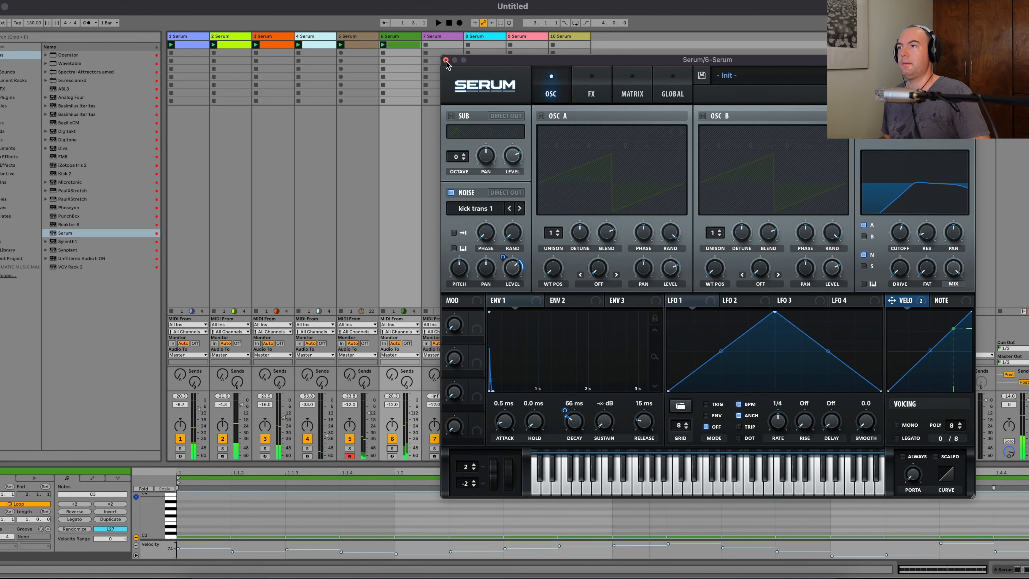
pyautogui.click(446, 60)
# Step: Create a clip on the seventh track, turn off oscillator A and enable the noise oscillator with the Analog J106 sample
pyautogui.click(445, 47)
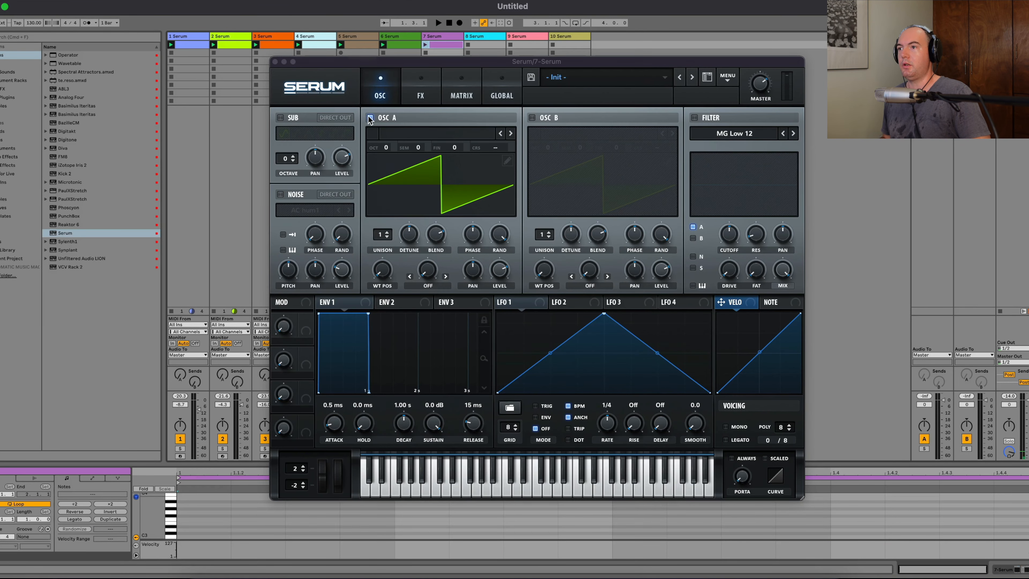
pyautogui.click(369, 118)
pyautogui.click(280, 194)
pyautogui.click(304, 210)
pyautogui.moveTo(308, 226)
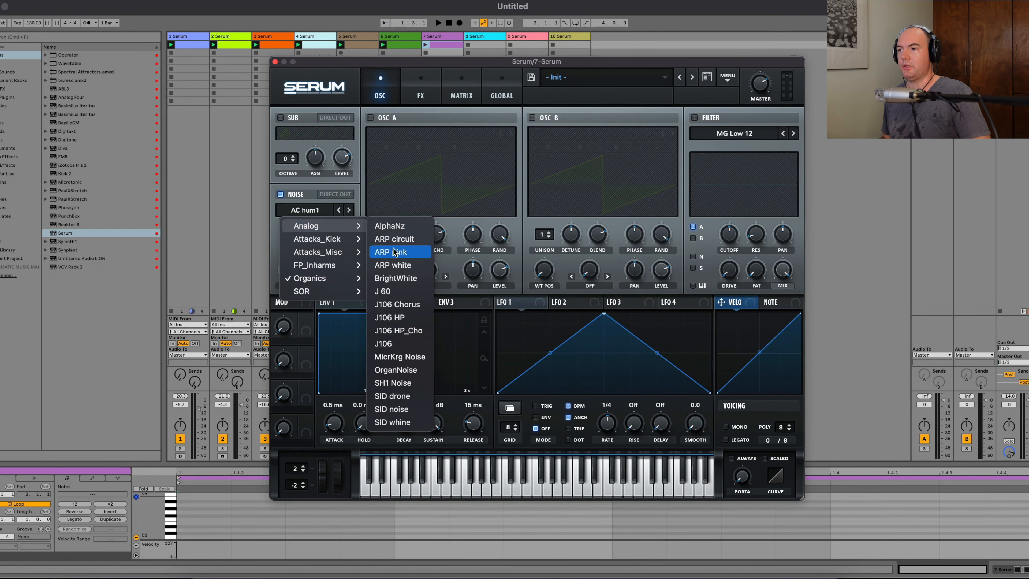
pyautogui.click(383, 343)
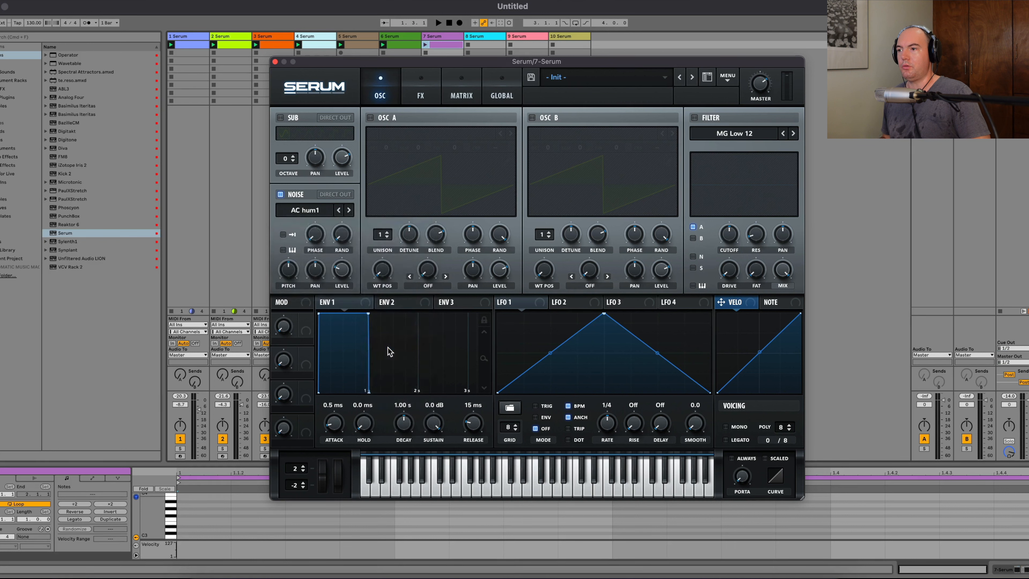
# Step: Place a sixteenth-note C3 hit on the offbeat of every beat in the seventh track's one-bar clip
pyautogui.doubleClick(314, 532)
pyautogui.moveTo(397, 534); pyautogui.dragTo(182, 531)
pyautogui.press('super+d')
pyautogui.press('super+d')
pyautogui.press('super+d')
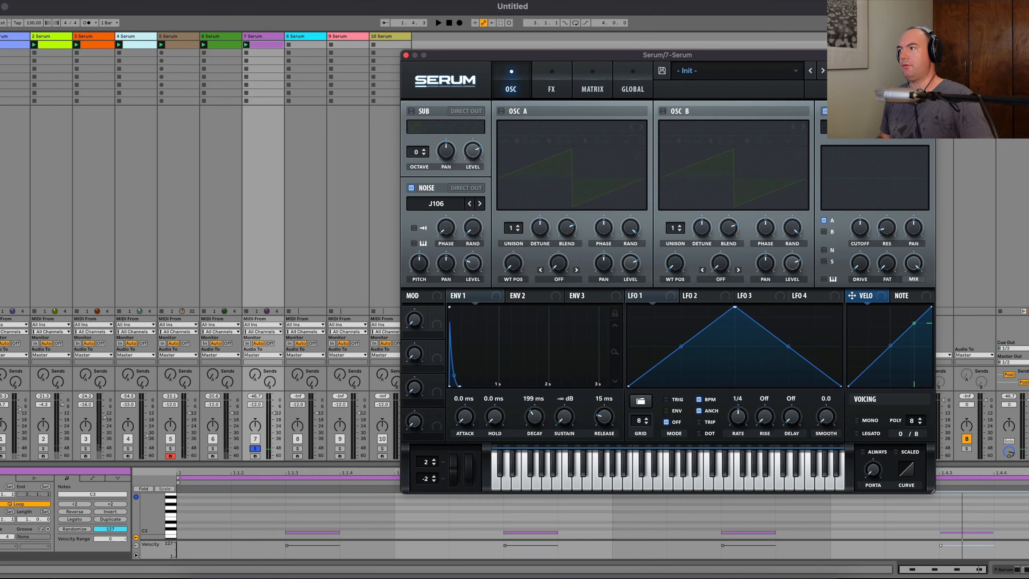
# Step: Route the J106 noise through the filter and set envelope 1's decay to 155 ms and release to 403 ms
pyautogui.click(824, 250)
pyautogui.press('space')
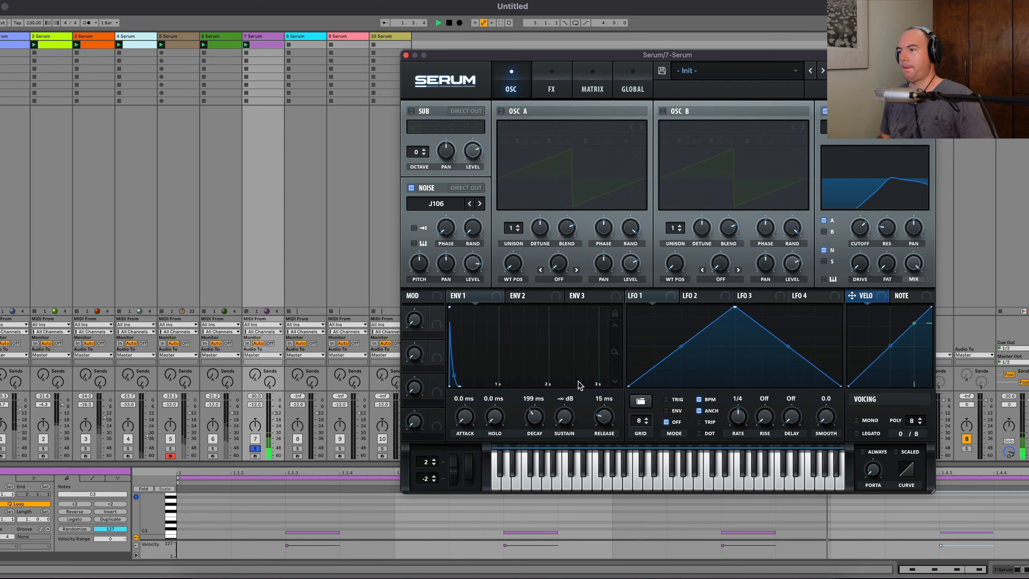
pyautogui.moveTo(538, 418); pyautogui.dragTo(537, 413)
pyautogui.moveTo(603, 416); pyautogui.dragTo(604, 410)
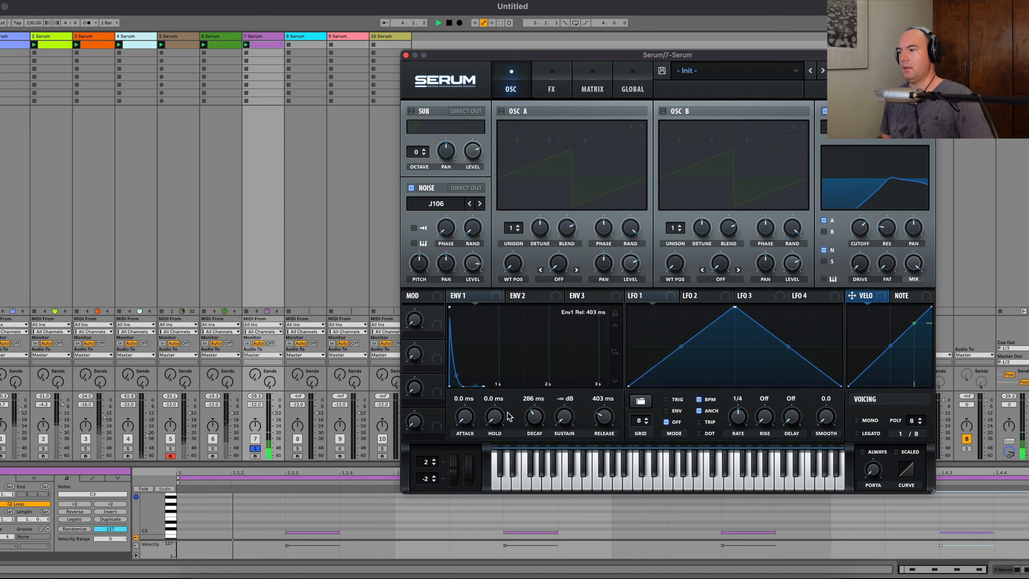
pyautogui.moveTo(537, 416); pyautogui.dragTo(537, 424)
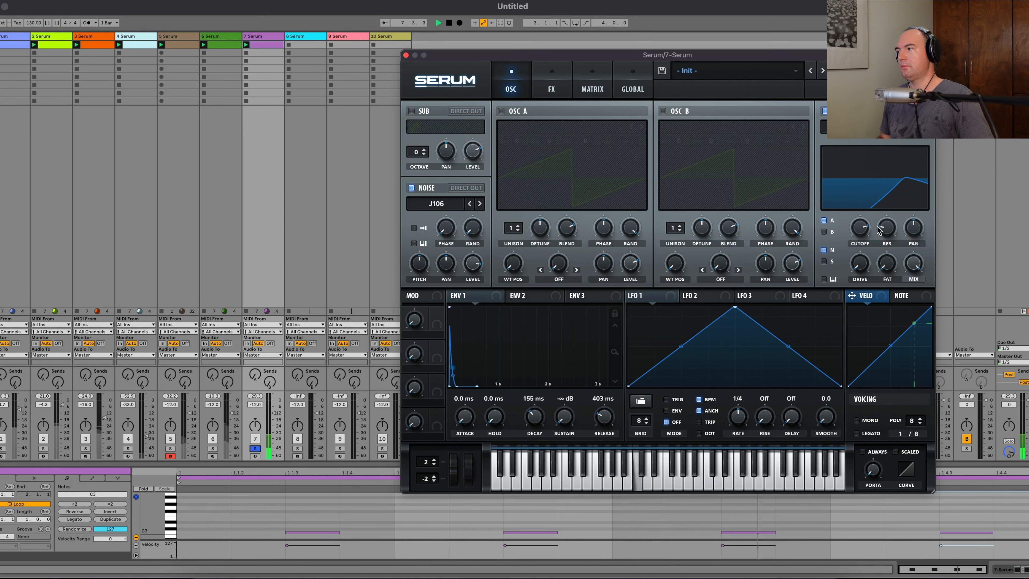
# Step: Lower the filter resonance, unsolo the seventh track and play it with the other parts
pyautogui.moveTo(883, 229); pyautogui.dragTo(884, 245)
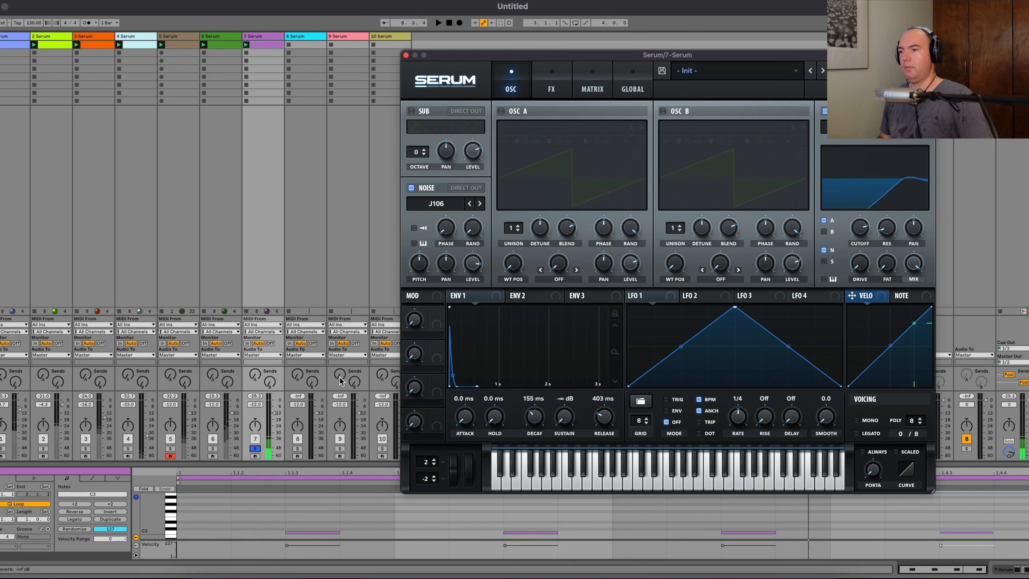
pyautogui.click(255, 448)
pyautogui.press('space')
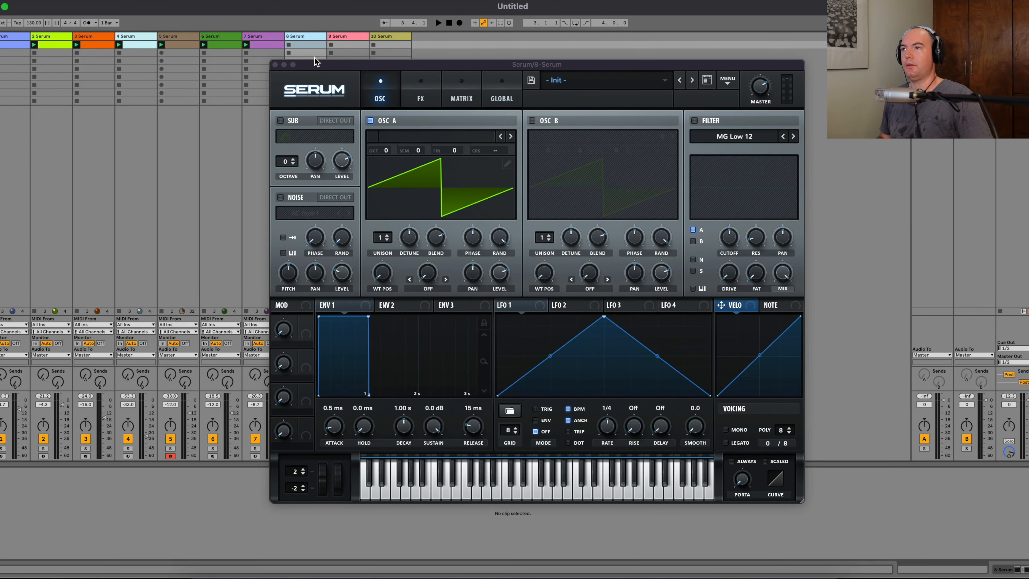
# Step: Load a factory FX preset in the eighth track's Serum and arm the track for live playing
pyautogui.moveTo(316, 64); pyautogui.dragTo(310, 69)
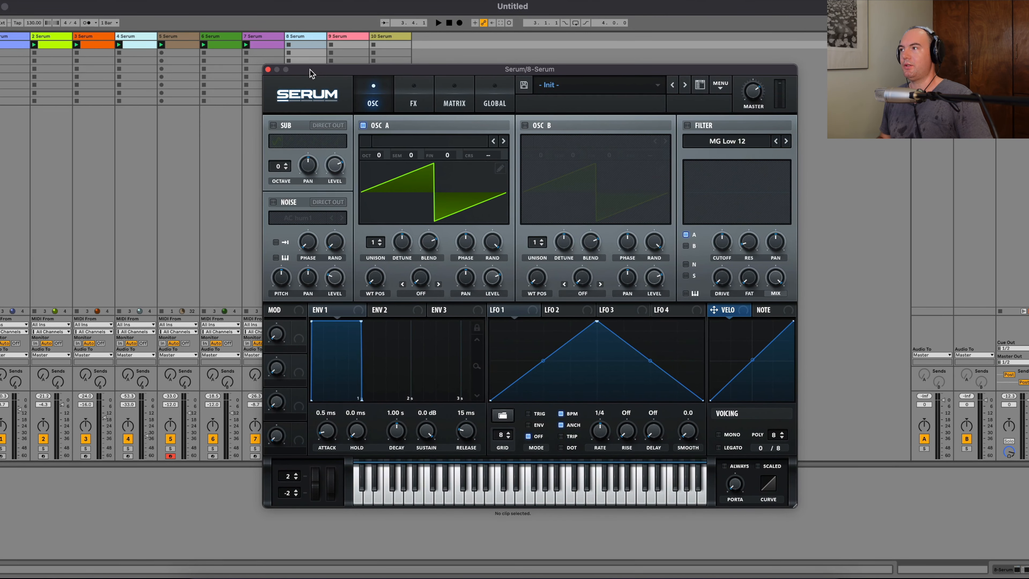
pyautogui.click(723, 86)
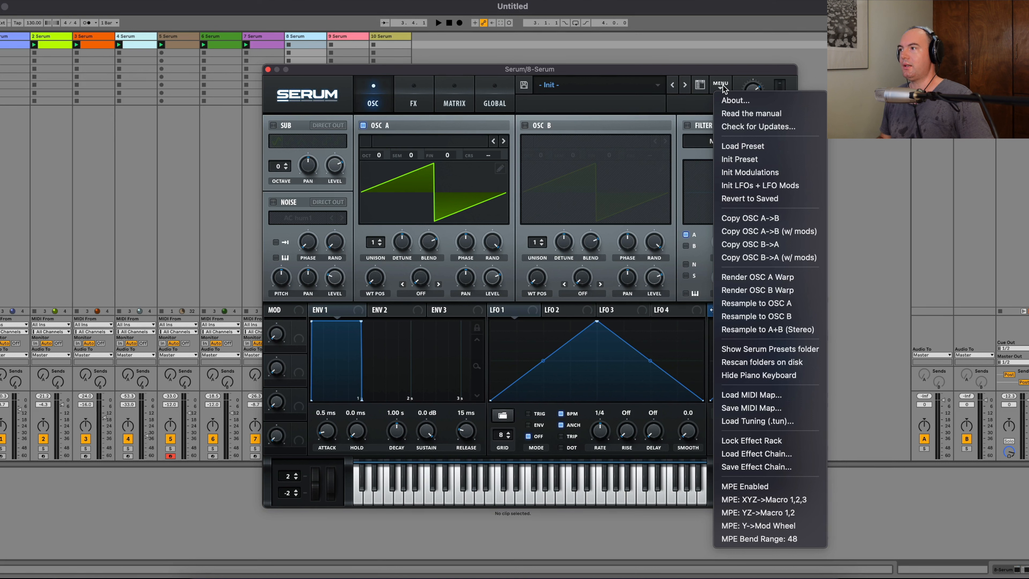
pyautogui.click(602, 89)
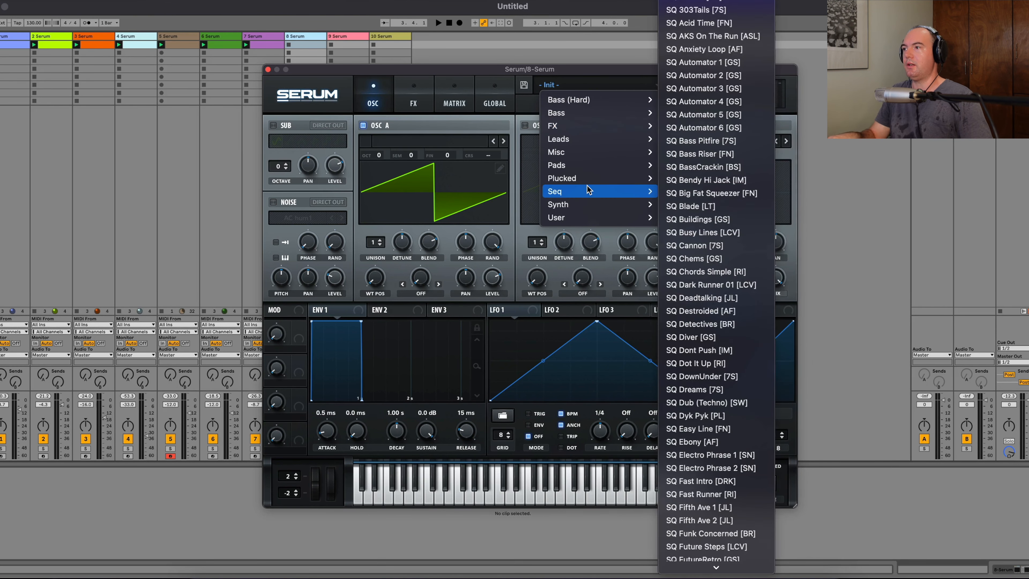
pyautogui.moveTo(603, 194)
pyautogui.moveTo(603, 125)
pyautogui.click(694, 166)
pyautogui.moveTo(567, 69); pyautogui.dragTo(653, 69)
pyautogui.click(297, 456)
# Step: Audition the factory presets FX MonkVerb [SW] and FX Updowner [FN] on the eighth track
pyautogui.click(688, 84)
pyautogui.moveTo(689, 124)
pyautogui.click(780, 313)
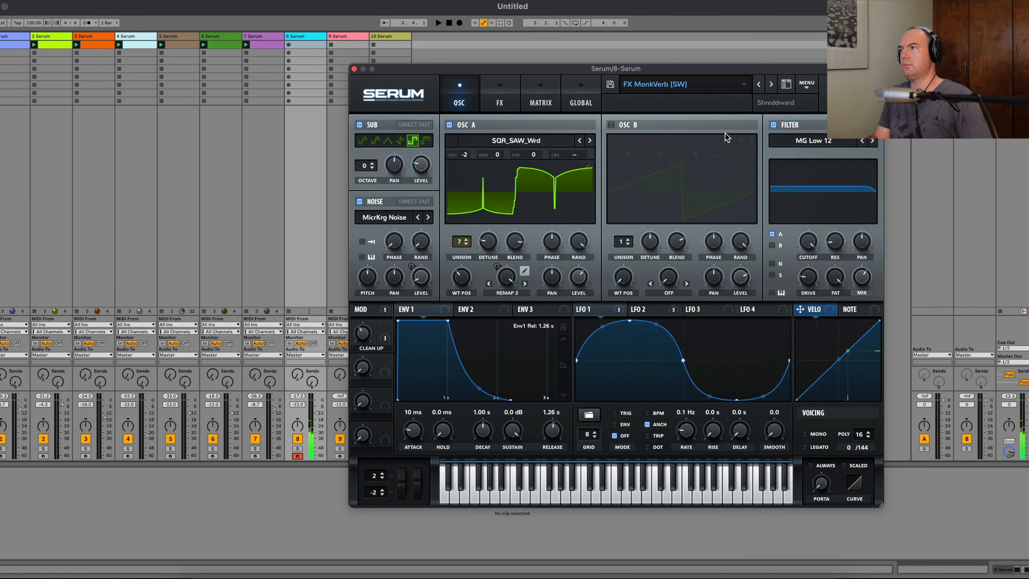
pyautogui.click(728, 86)
pyautogui.moveTo(688, 125)
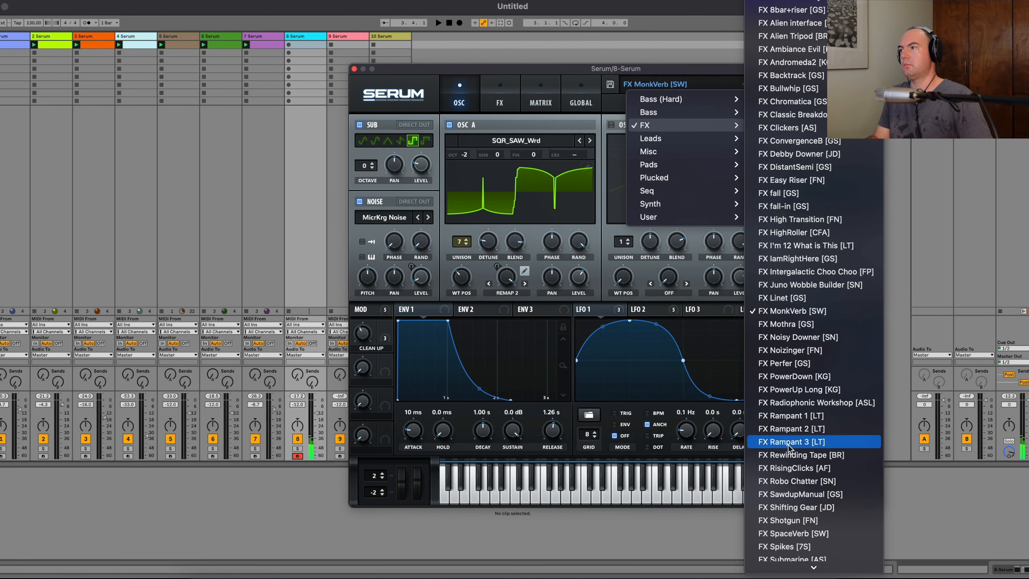
# Step: Load the PD Sad [KG] pad preset and audition neighbouring pads such as PD Space Pad [SL] and PD Quasar [LT]
pyautogui.click(668, 87)
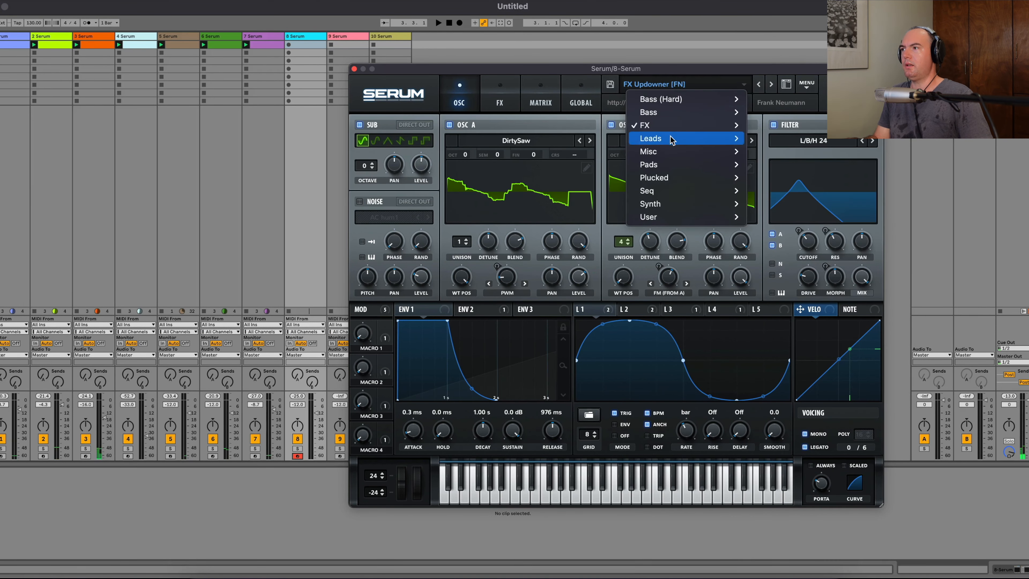
pyautogui.moveTo(671, 164)
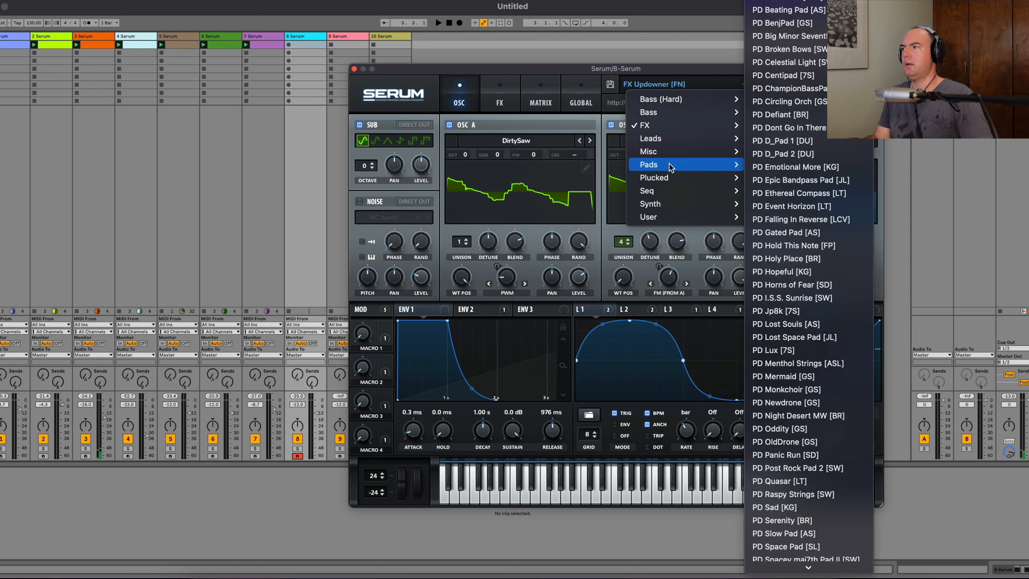
pyautogui.scroll(-3, 794, 446)
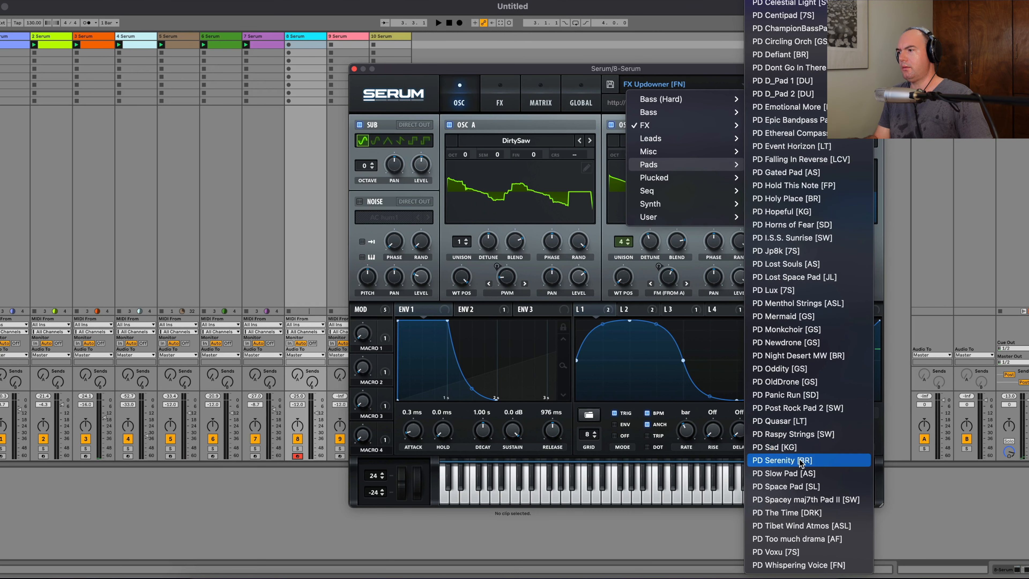
pyautogui.click(794, 447)
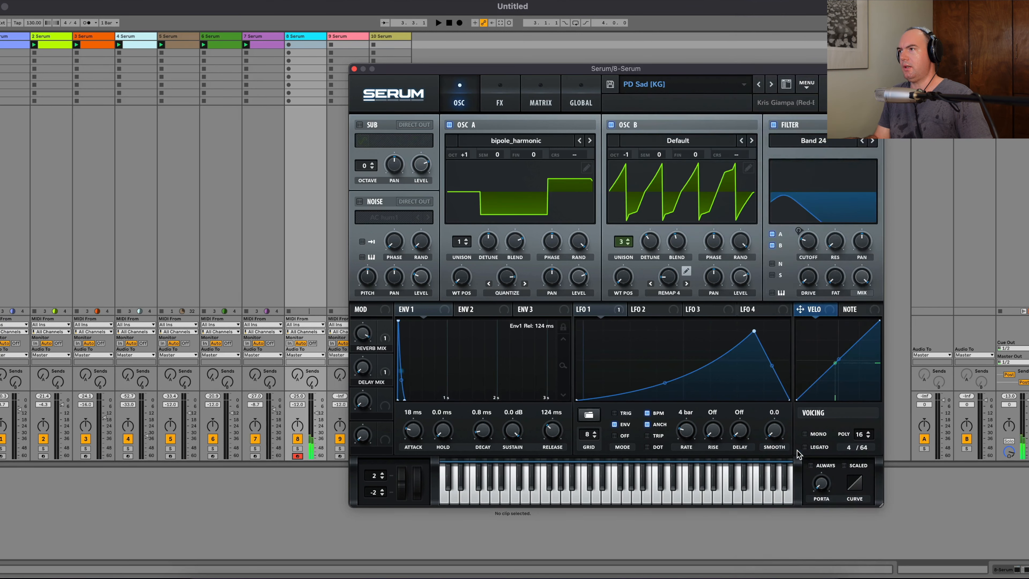
pyautogui.click(772, 85)
pyautogui.click(770, 86)
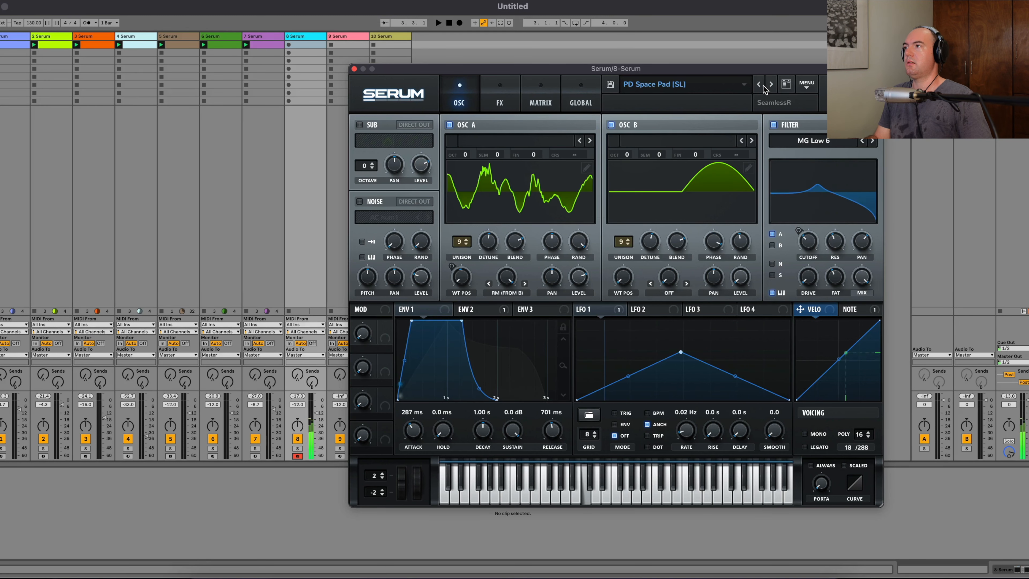
pyautogui.click(760, 85)
# Step: Audition factory Misc presets on the eighth track, including PR 808 Kick Circuit [SD] and PR SNARE 8X8 [ASL]
pyautogui.click(710, 85)
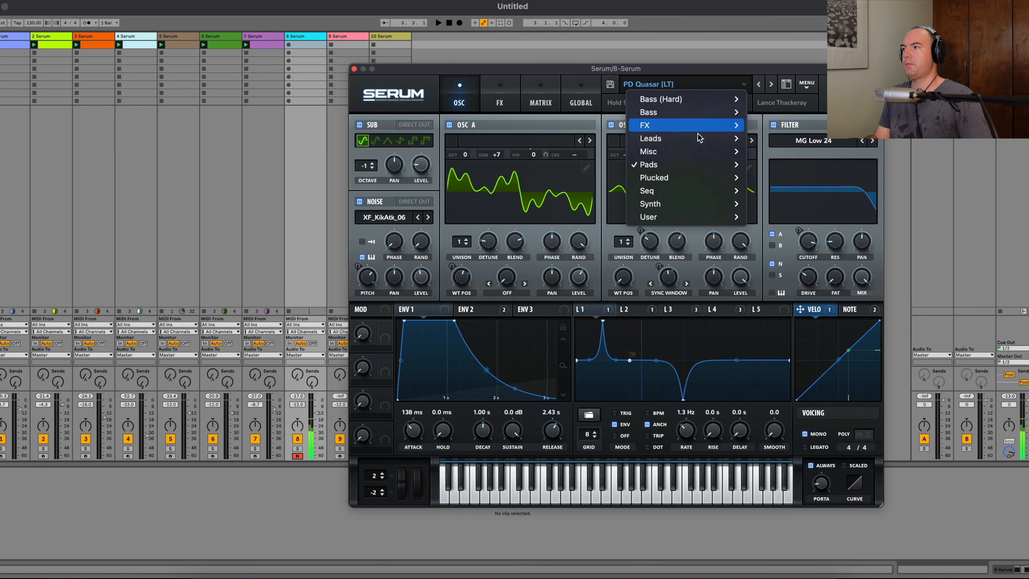
pyautogui.moveTo(689, 154)
pyautogui.click(786, 203)
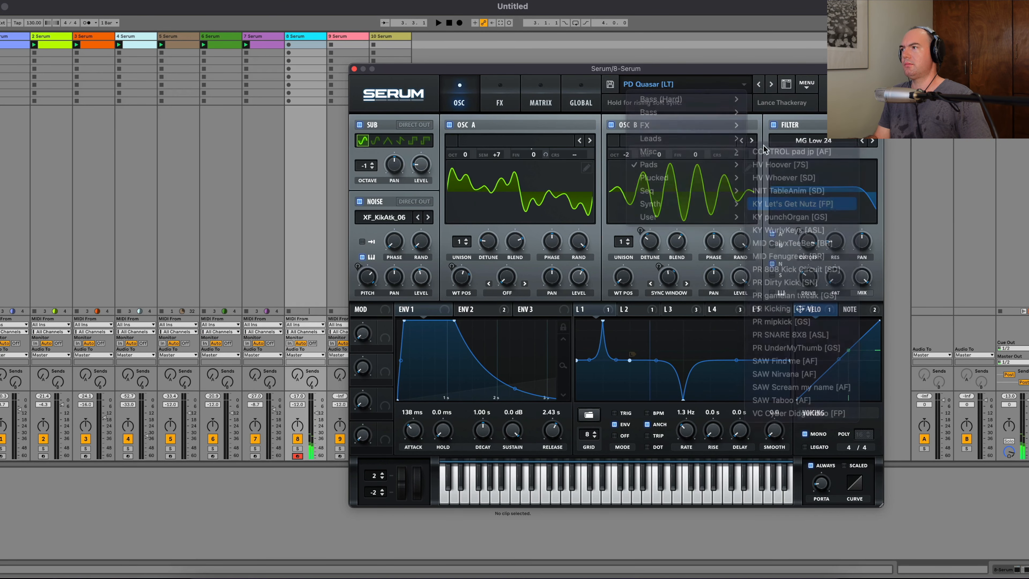
pyautogui.click(771, 87)
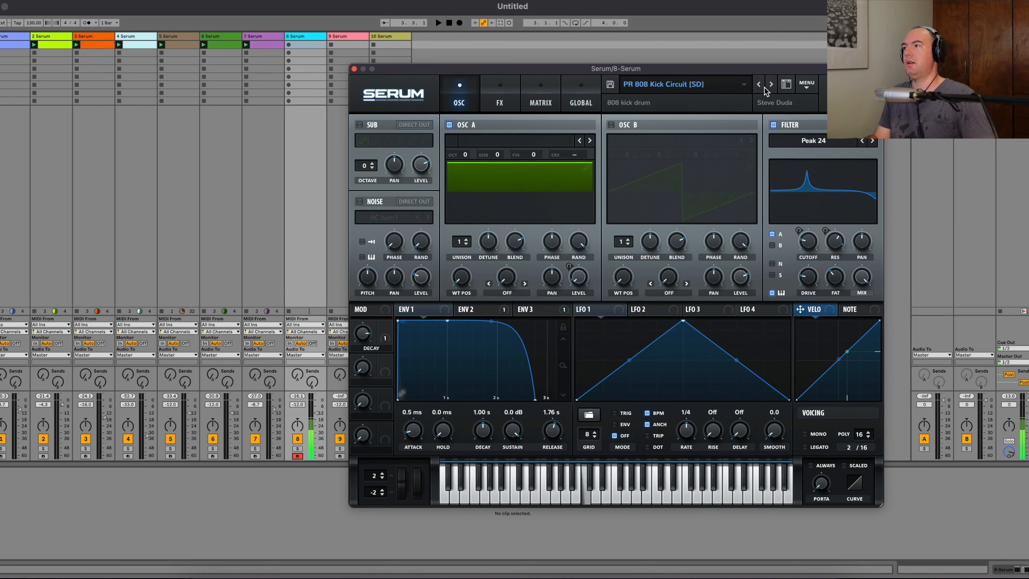
pyautogui.click(769, 87)
pyautogui.click(769, 86)
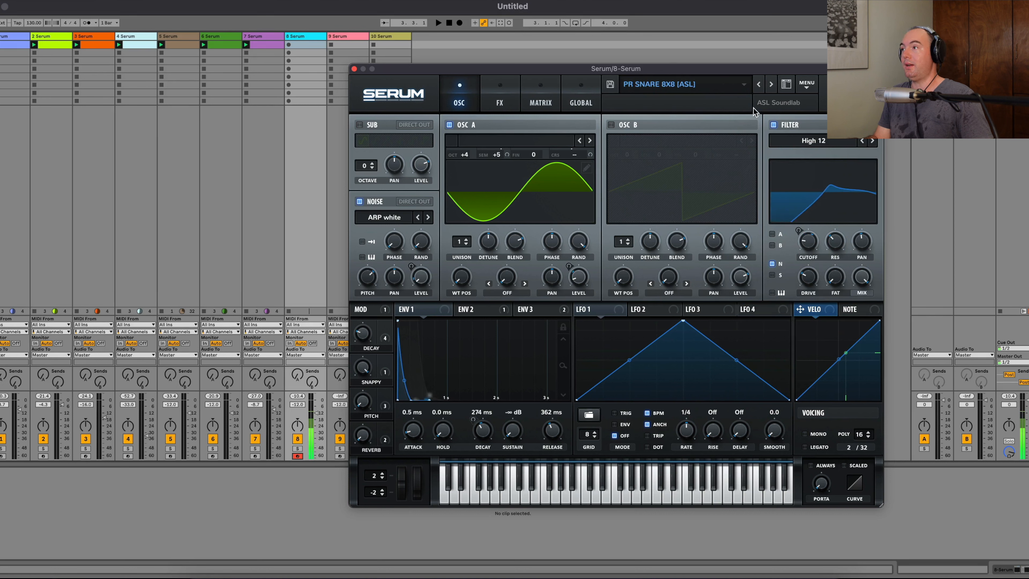
pyautogui.click(716, 84)
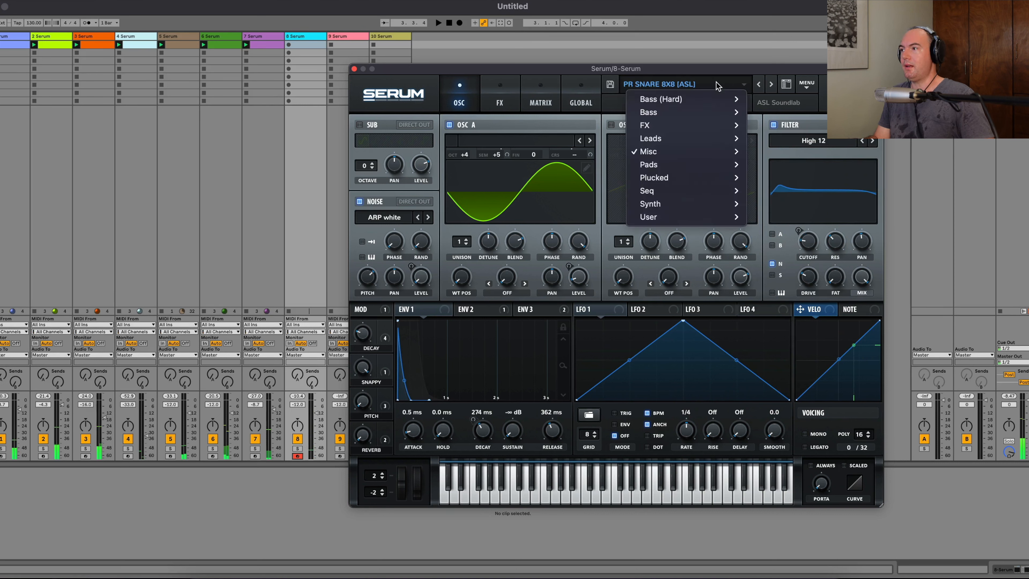
pyautogui.moveTo(725, 151)
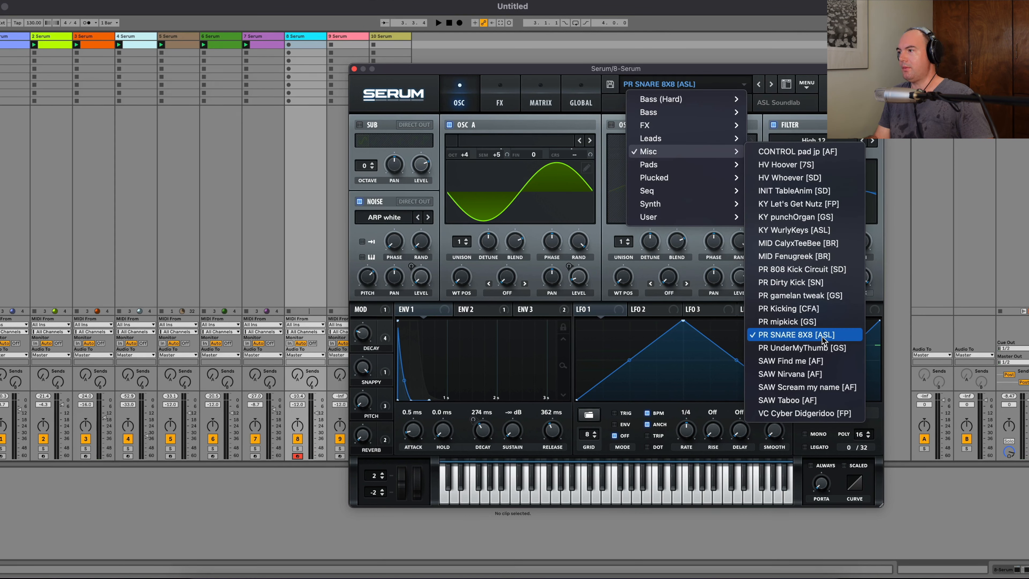
pyautogui.click(641, 83)
pyautogui.click(641, 84)
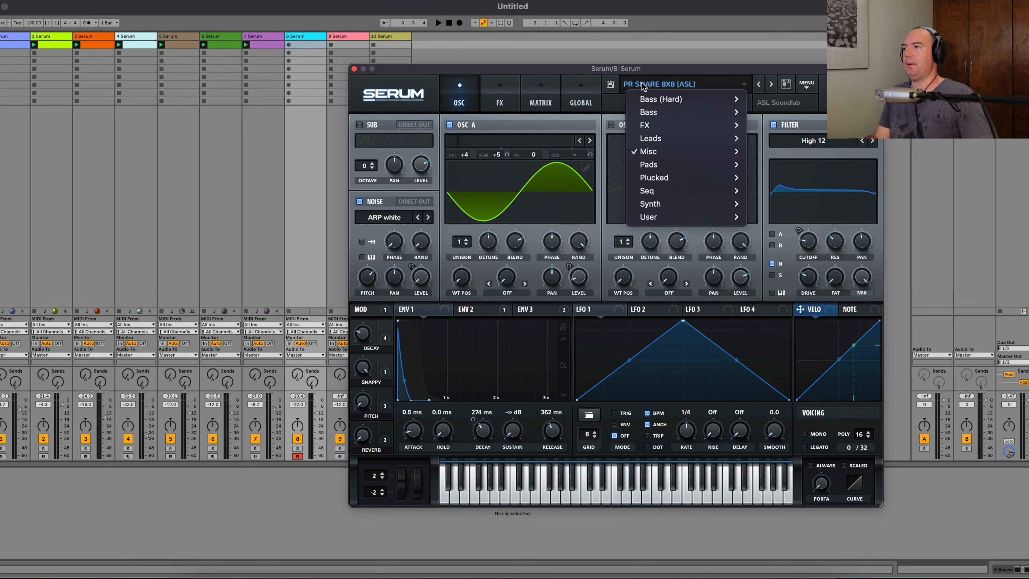
pyautogui.click(727, 88)
# Step: Reset the eighth track's Serum to the init preset and make the J 60 analog noise its only sound source
pyautogui.click(805, 86)
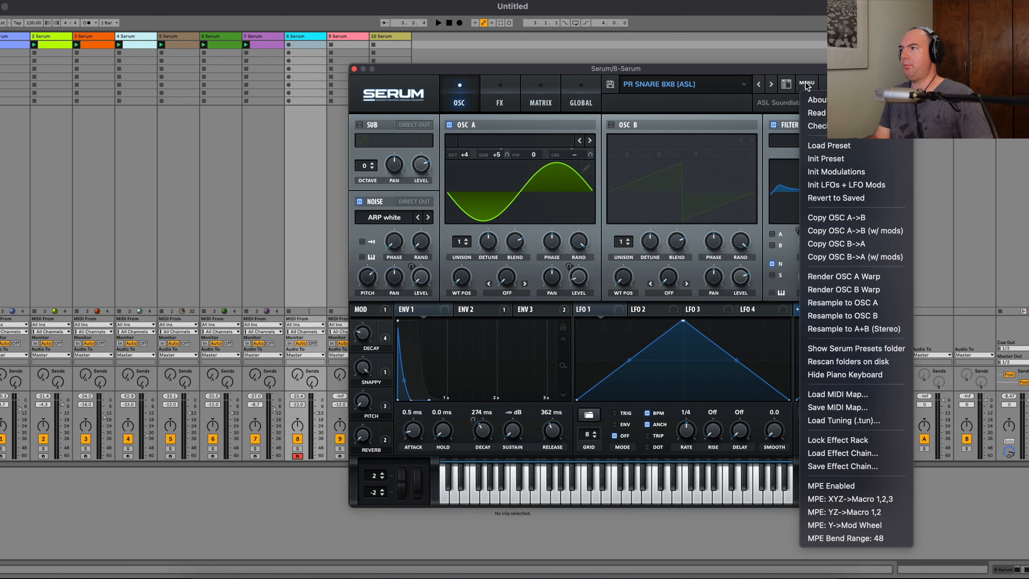
pyautogui.click(826, 157)
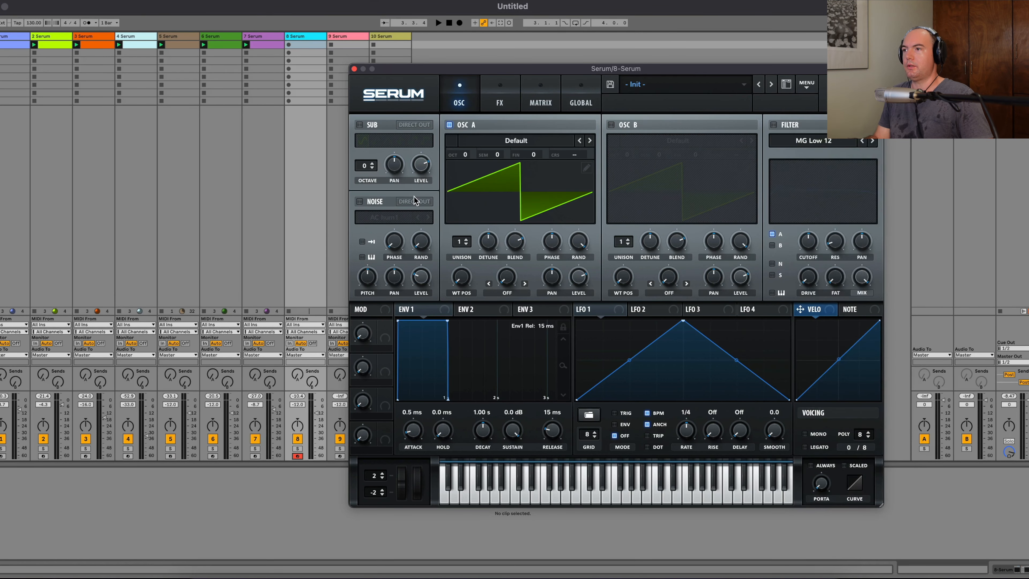
pyautogui.click(359, 201)
pyautogui.click(383, 216)
pyautogui.moveTo(389, 233)
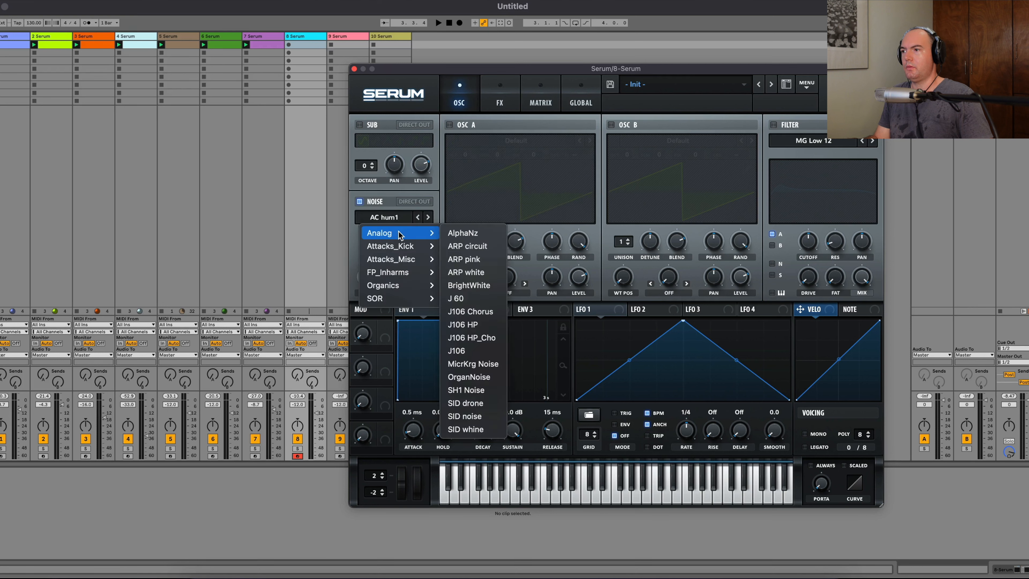
pyautogui.click(465, 297)
# Step: Create a MIDI clip with three C3 notes on the eighth track and play it with the other parts
pyautogui.press('super+shift+m')
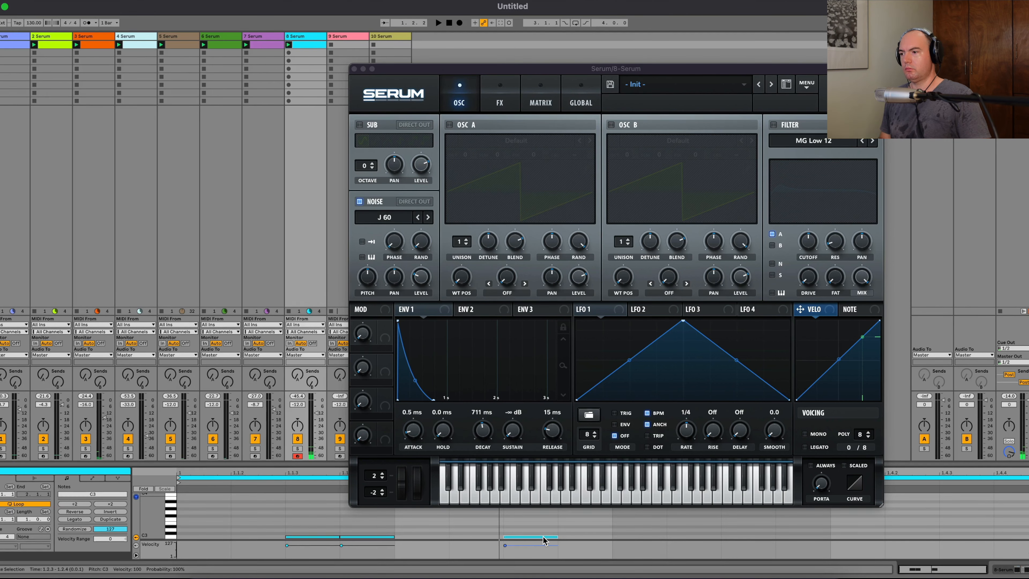
pyautogui.press('space')
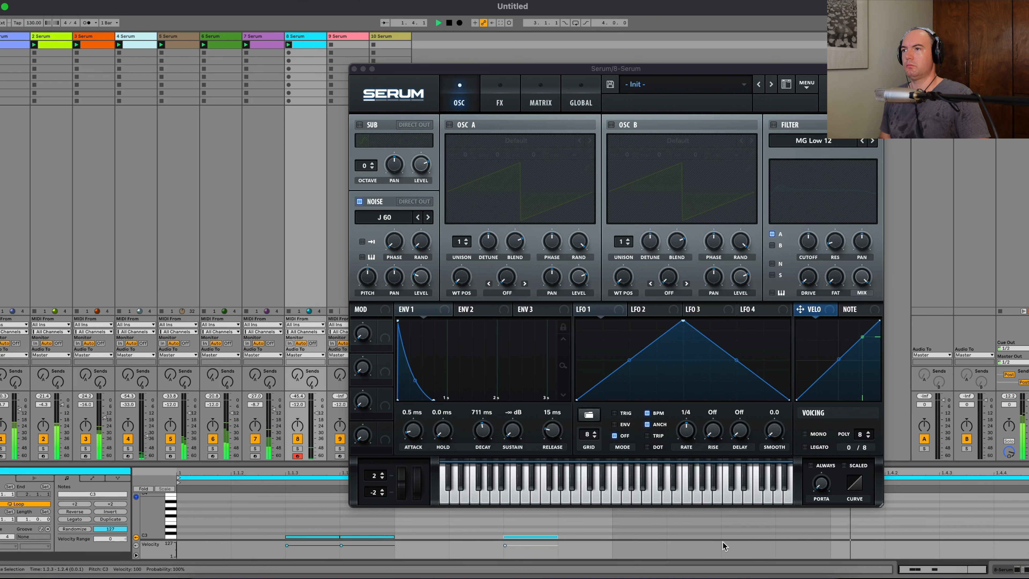
# Step: Solo the eighth track and set envelope 1 to a 165 ms decay and a 265 ms release
pyautogui.click(297, 448)
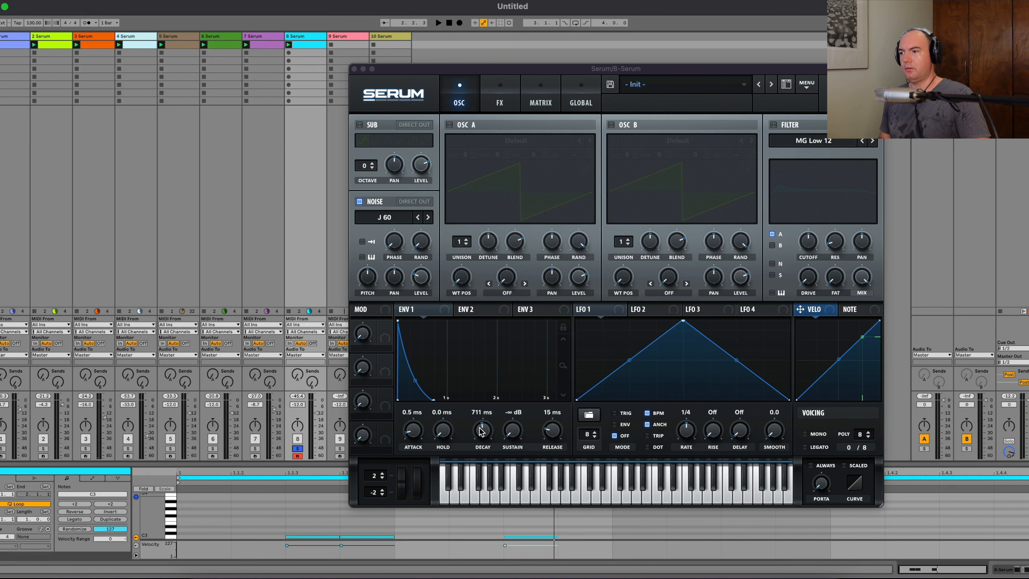
pyautogui.moveTo(480, 430); pyautogui.dragTo(484, 452)
pyautogui.moveTo(549, 447); pyautogui.dragTo(556, 407)
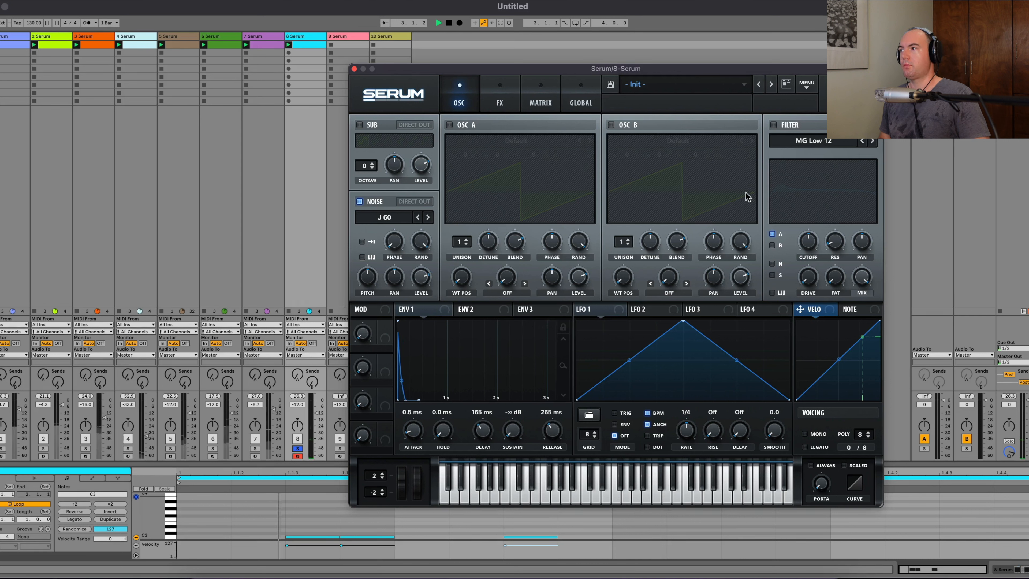
# Step: Enable the filter for the noise oscillator and set its type to High 12
pyautogui.click(772, 125)
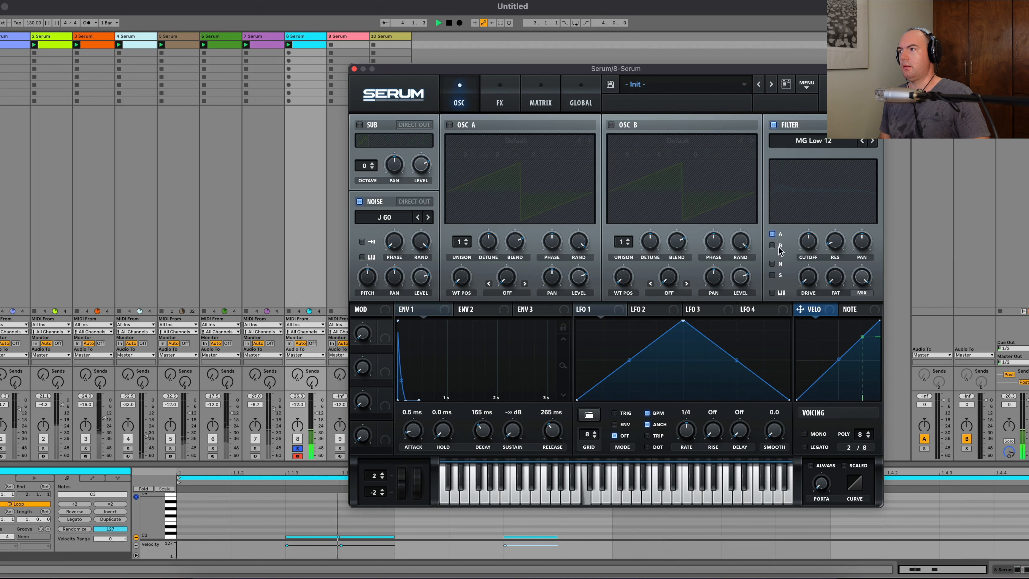
pyautogui.click(772, 264)
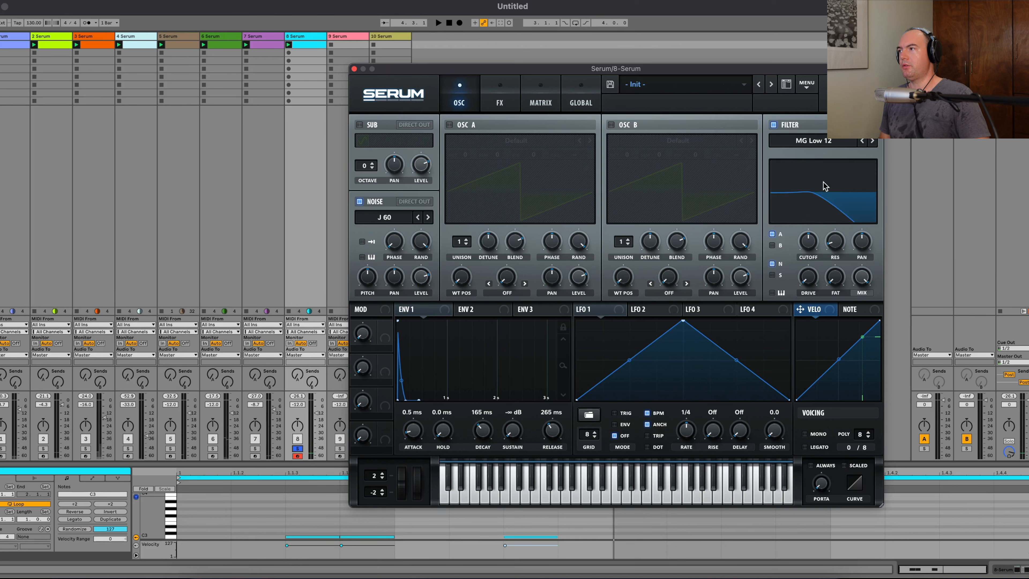
pyautogui.click(814, 140)
pyautogui.moveTo(802, 154)
pyautogui.click(830, 275)
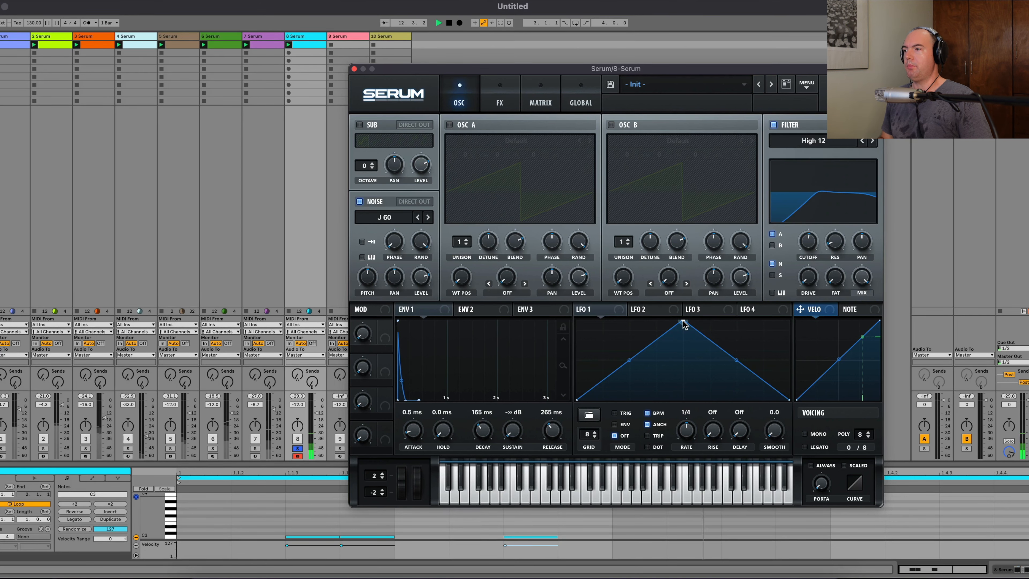
# Step: Modulate the noise level with LFO 1, curve its downward ramp into a steep decay at 27.8 Hz, and adjust the filter cutoff
pyautogui.moveTo(404, 73); pyautogui.dragTo(405, 58)
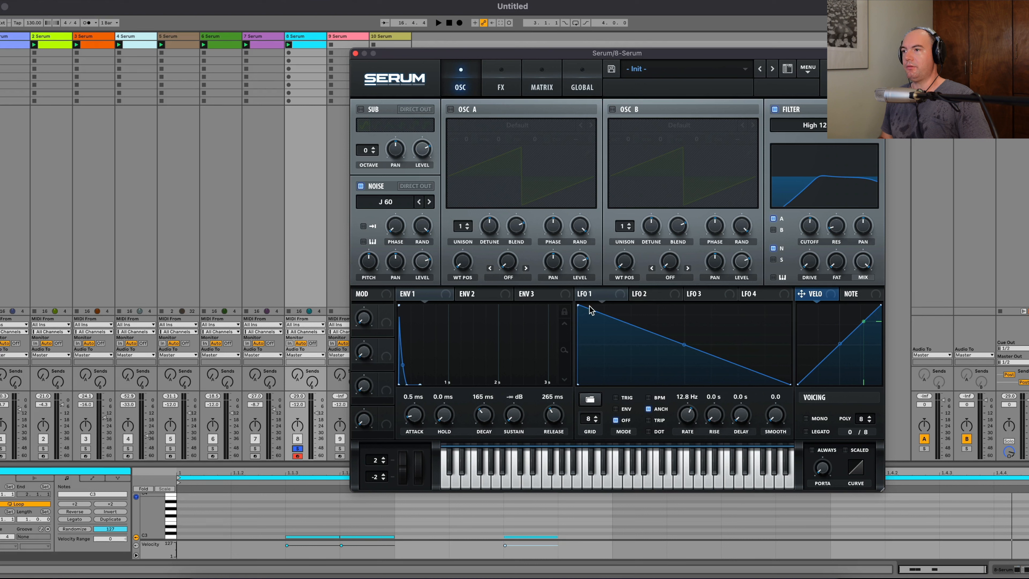
pyautogui.moveTo(591, 297); pyautogui.dragTo(421, 262)
pyautogui.press('space')
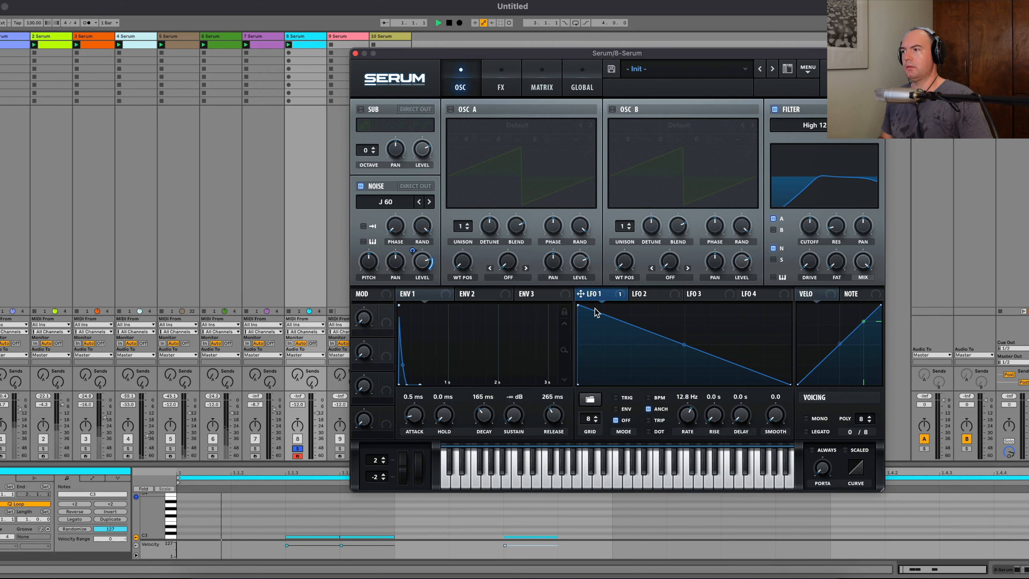
pyautogui.moveTo(684, 345); pyautogui.dragTo(682, 364)
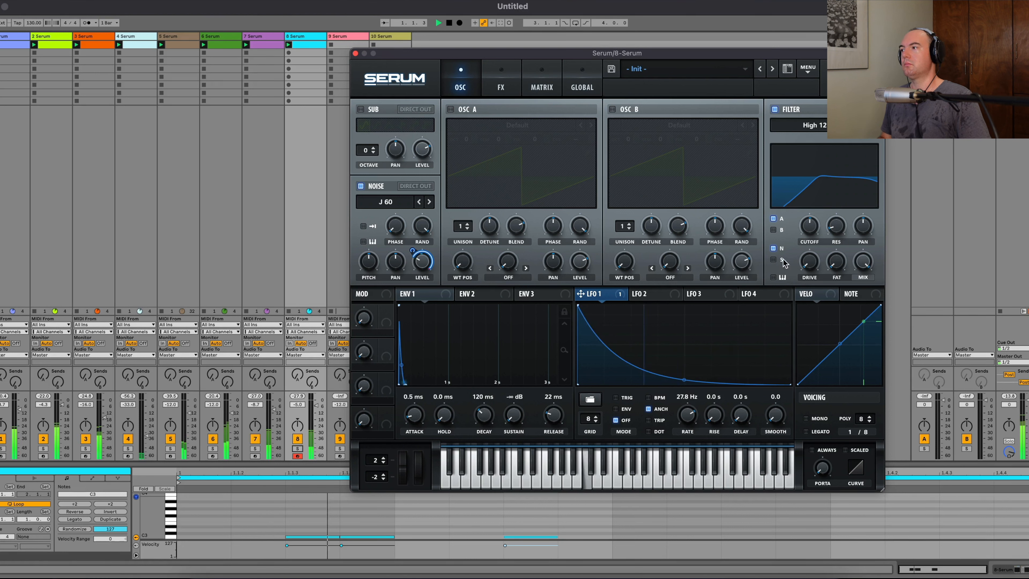
pyautogui.moveTo(811, 226); pyautogui.dragTo(812, 237)
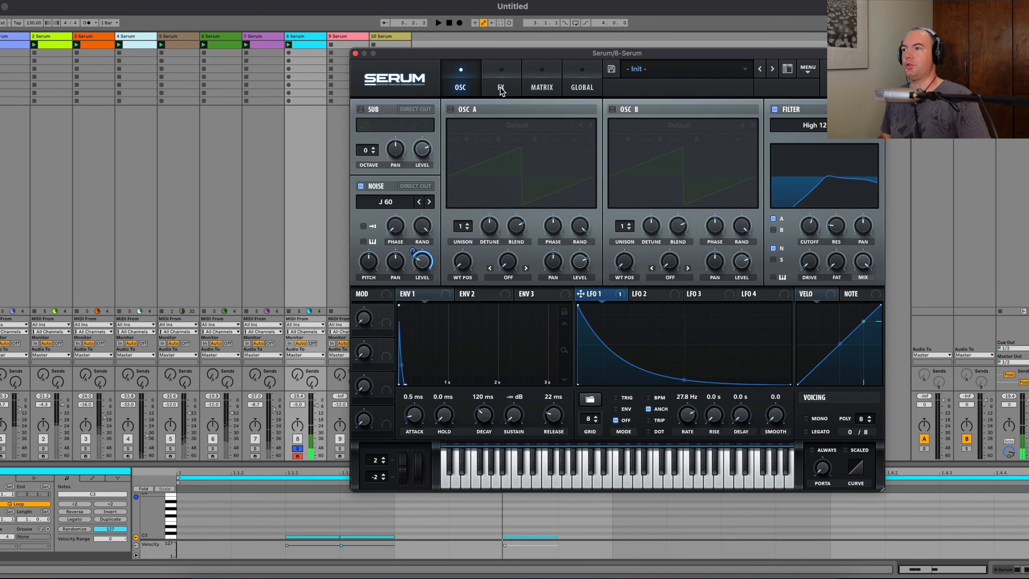
# Step: Add a Diode 1 distortion to the eighth track's Serum with the drive at 73%
pyautogui.click(539, 88)
pyautogui.click(501, 86)
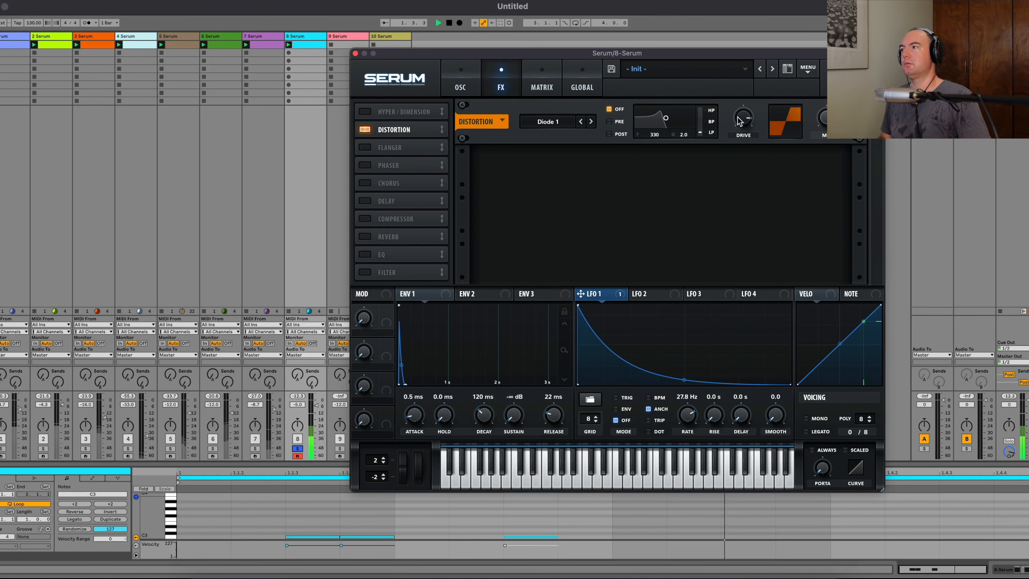
pyautogui.moveTo(735, 122); pyautogui.dragTo(744, 138)
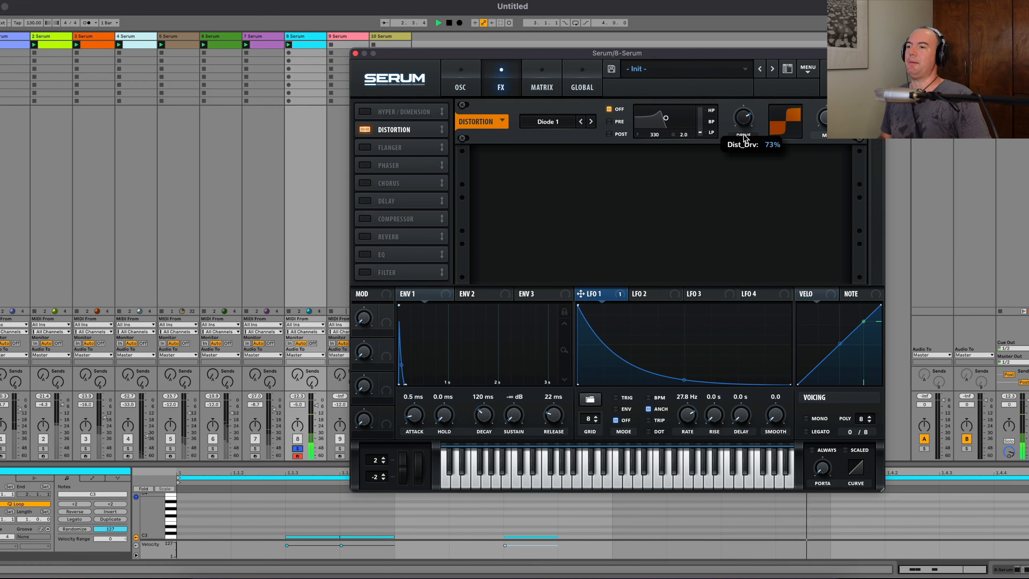
# Step: Unsolo the eighth track and lower its volume while playing it with the other parts
pyautogui.click(297, 448)
pyautogui.press('space')
pyautogui.moveTo(316, 405); pyautogui.dragTo(316, 413)
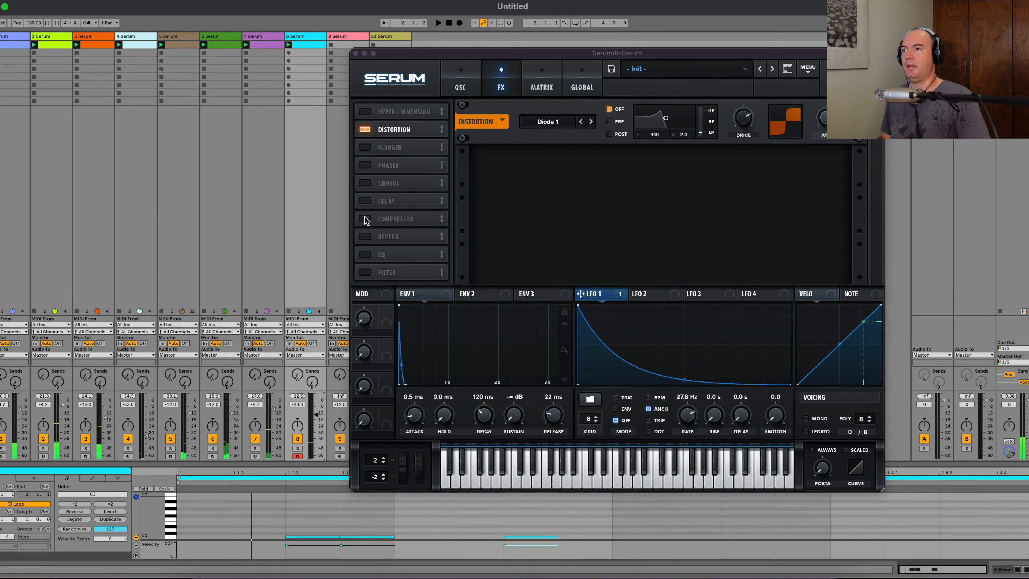
# Step: Add a Hall reverb to the eighth track's Serum and play the percussion with the full mix
pyautogui.click(364, 236)
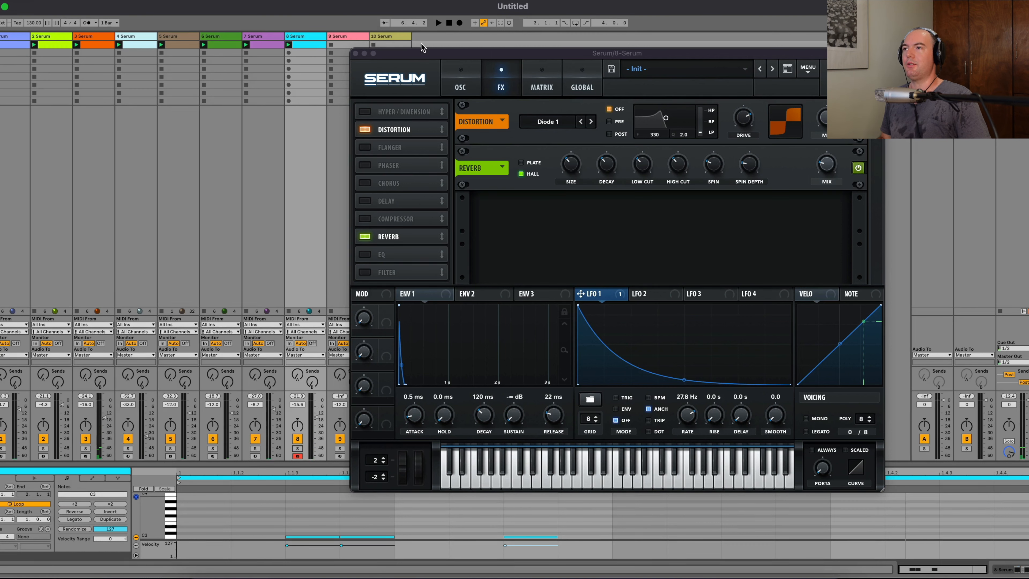
pyautogui.click(455, 86)
pyautogui.press('space')
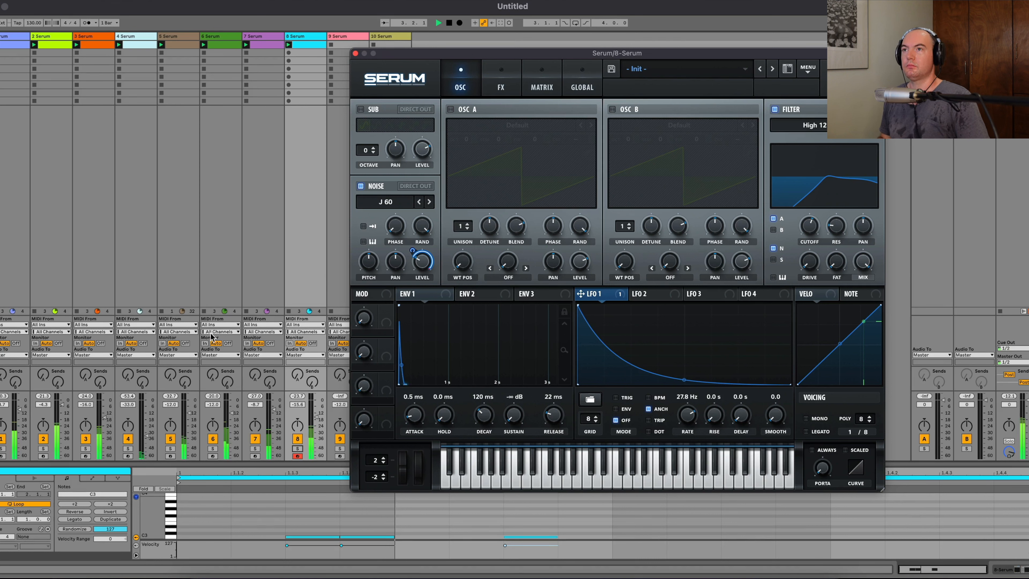
# Step: Load the factory FX THX [AS] preset in the ninth track's Serum and arm the track
pyautogui.click(346, 48)
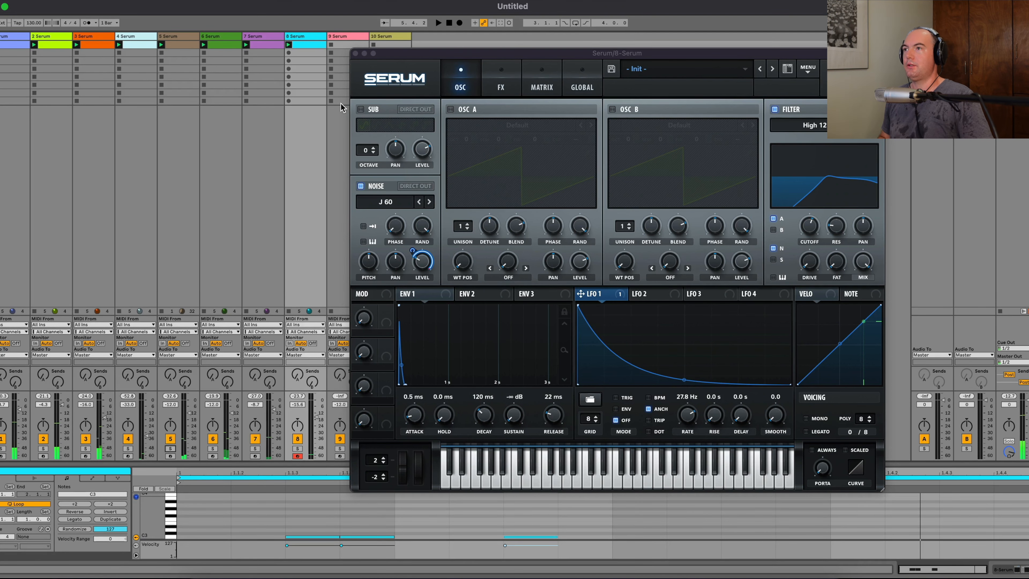
pyautogui.click(344, 37)
pyautogui.click(576, 81)
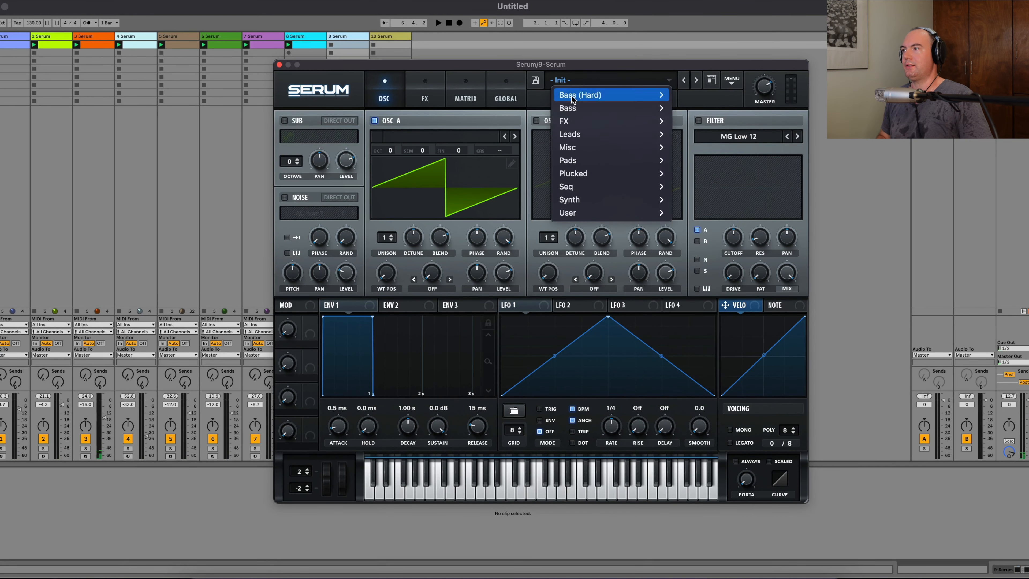
pyautogui.moveTo(587, 121)
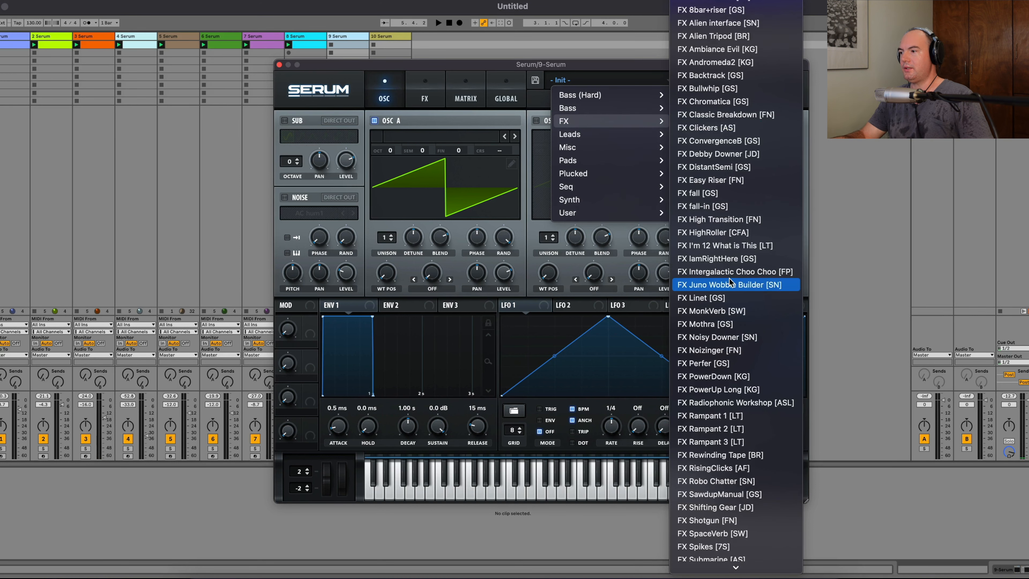
pyautogui.scroll(-3, 728, 271)
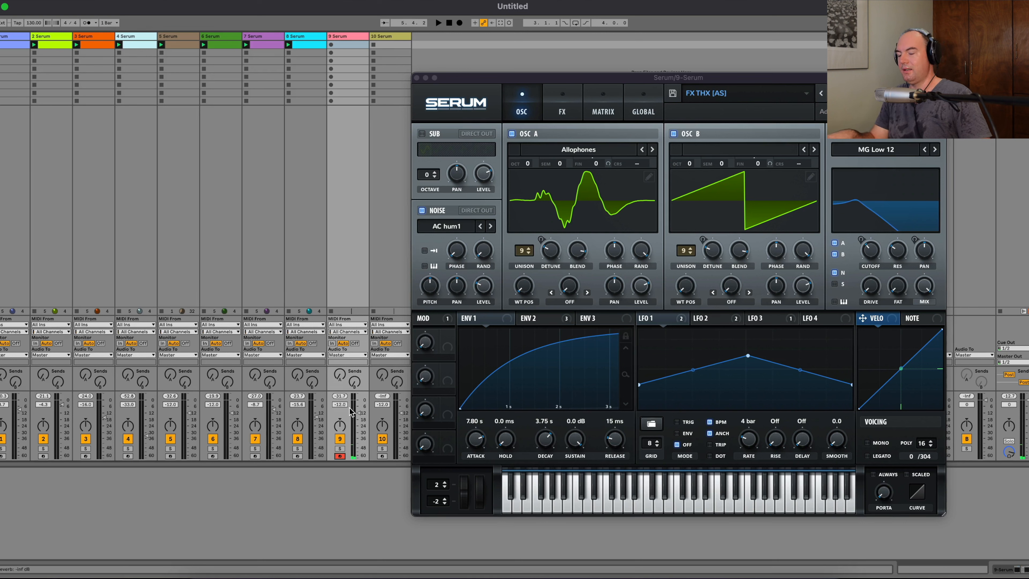
# Step: Raise the ninth track's volume and record a MIDI clip of the FX sound in its first slot
pyautogui.moveTo(358, 413); pyautogui.dragTo(358, 402)
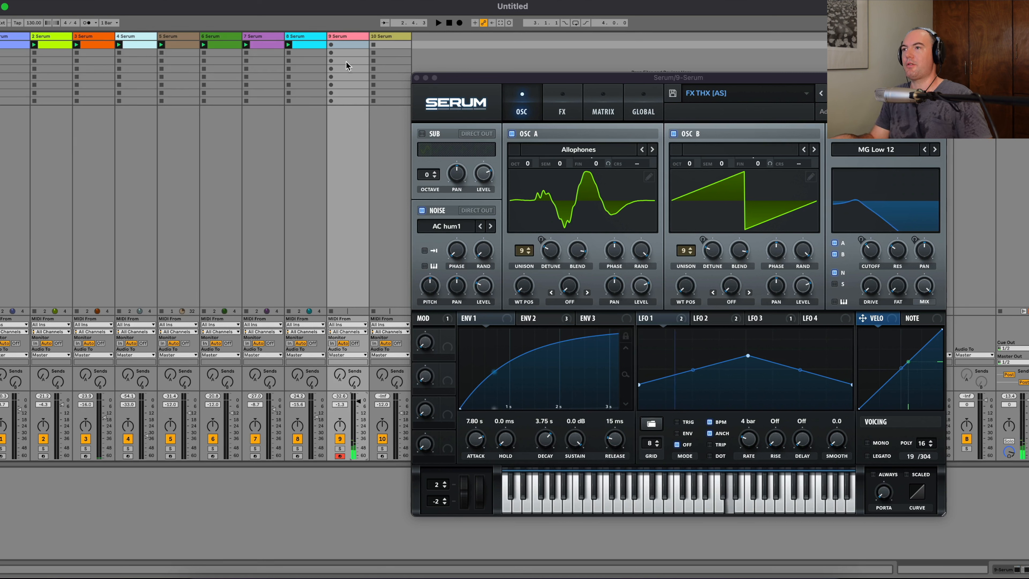
pyautogui.click(331, 45)
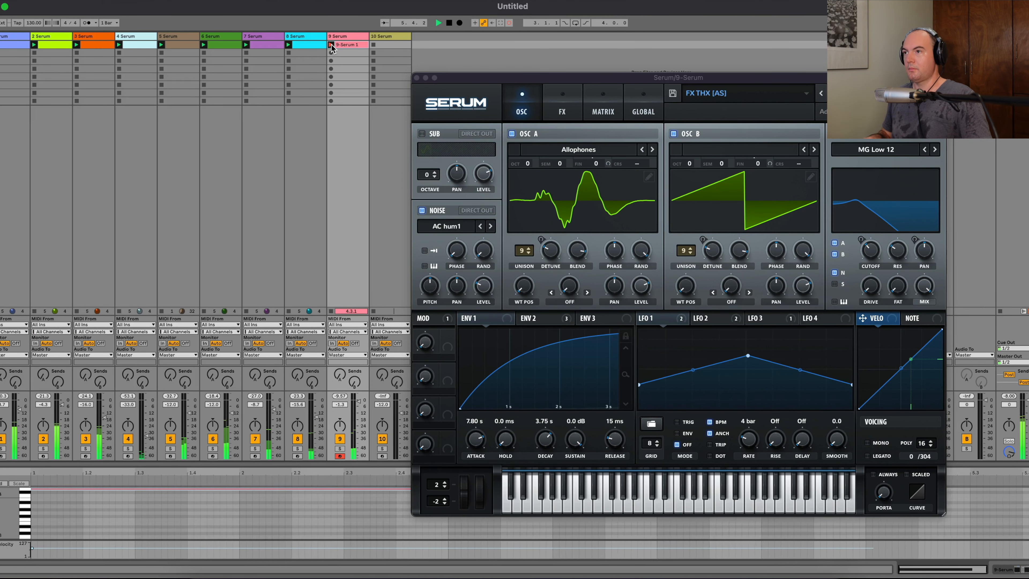
pyautogui.click(331, 47)
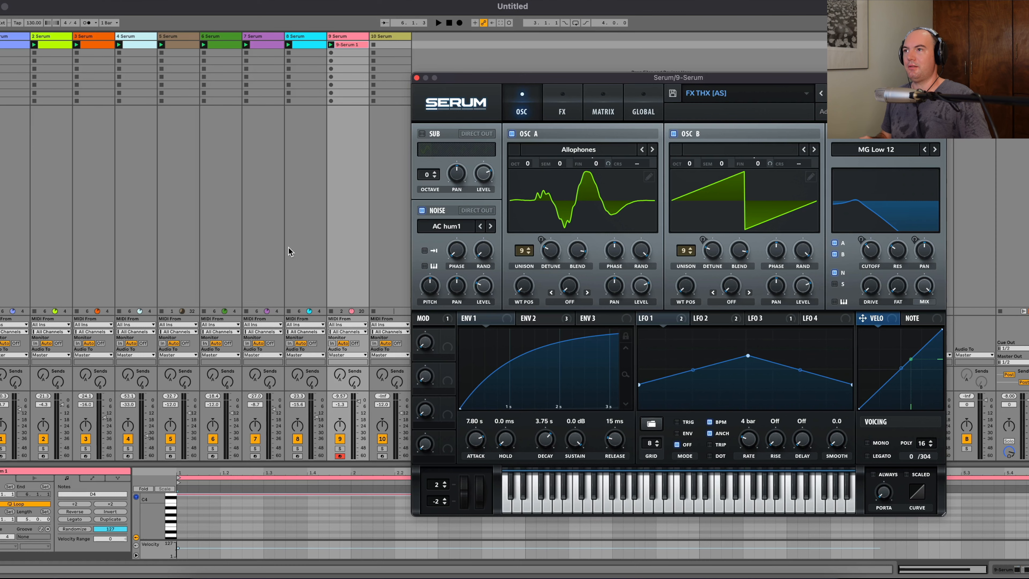
# Step: Load the factory FX Clickers [AS] preset in the tenth track's Serum and arm the track
pyautogui.click(391, 41)
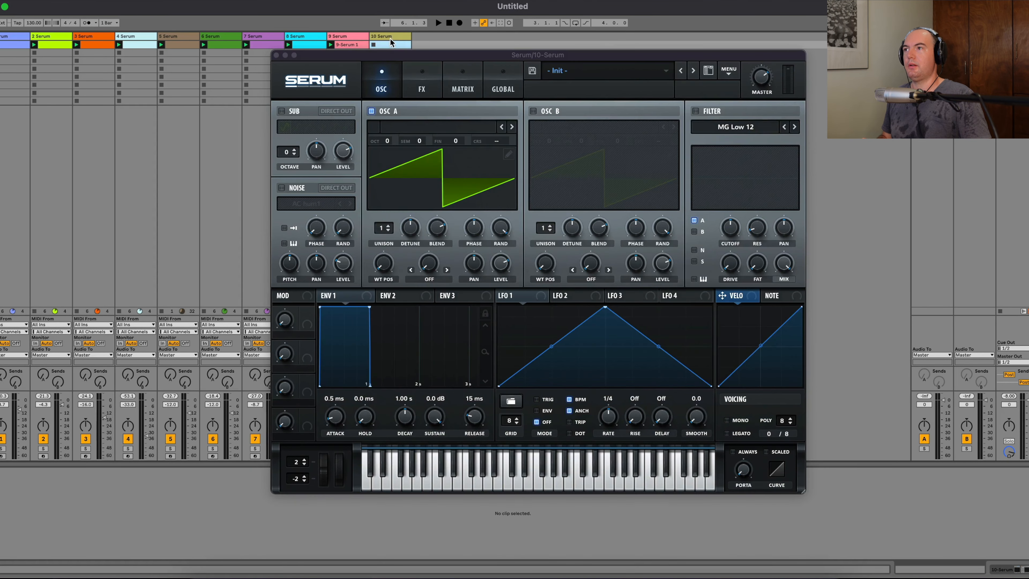
pyautogui.click(615, 76)
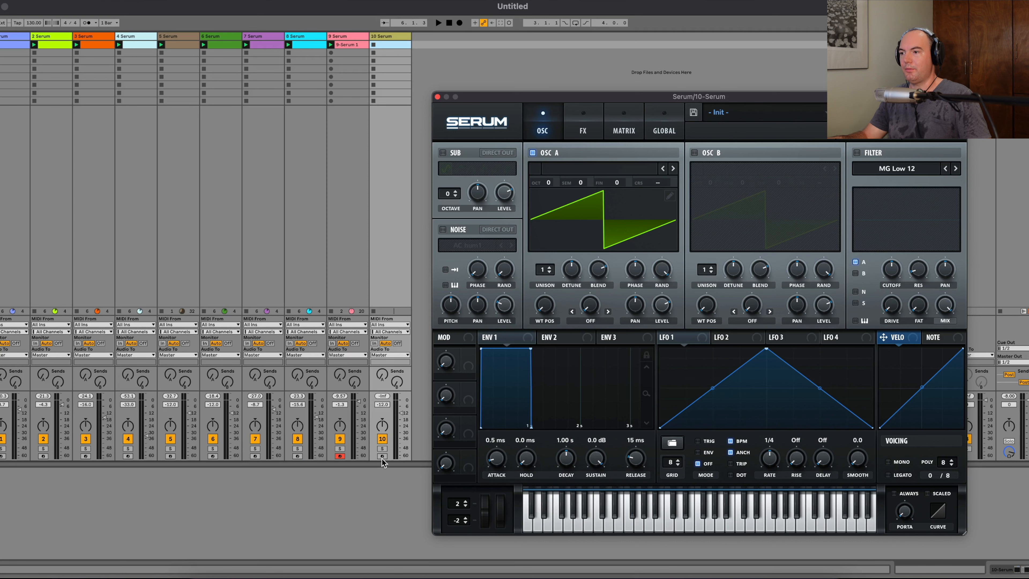
pyautogui.click(382, 457)
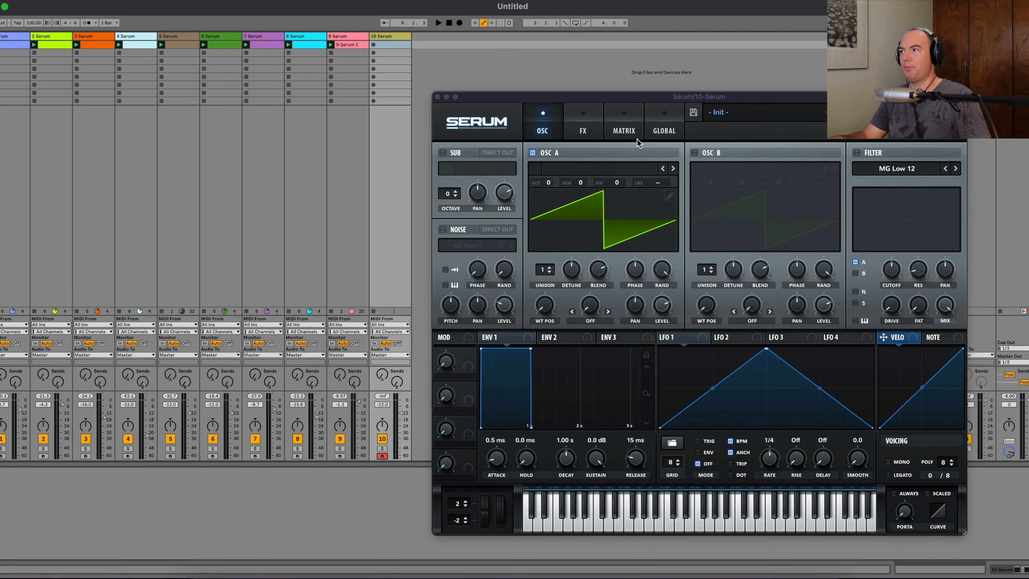
pyautogui.moveTo(606, 102); pyautogui.dragTo(351, 101)
pyautogui.click(476, 116)
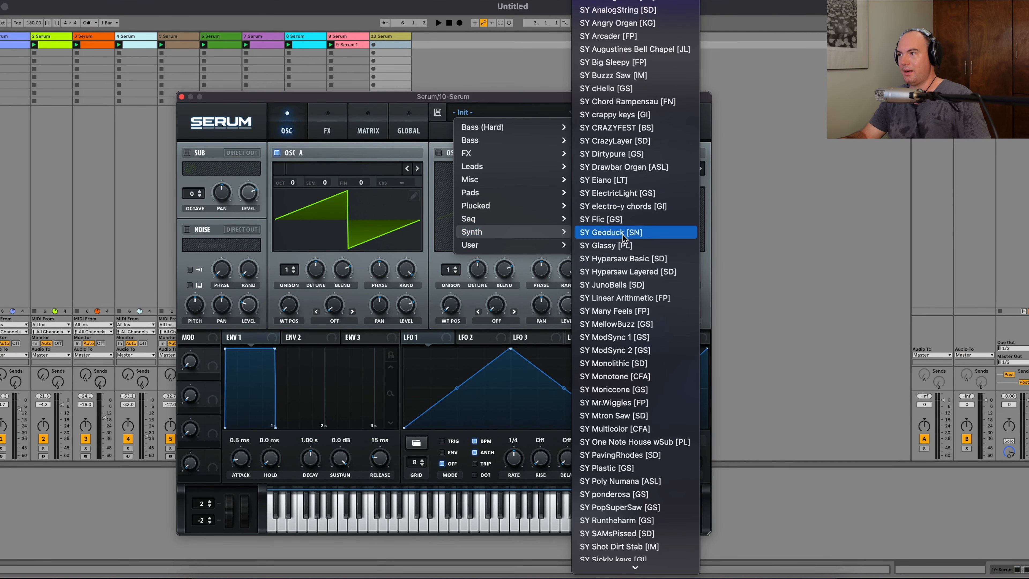
pyautogui.moveTo(527, 153)
pyautogui.click(617, 156)
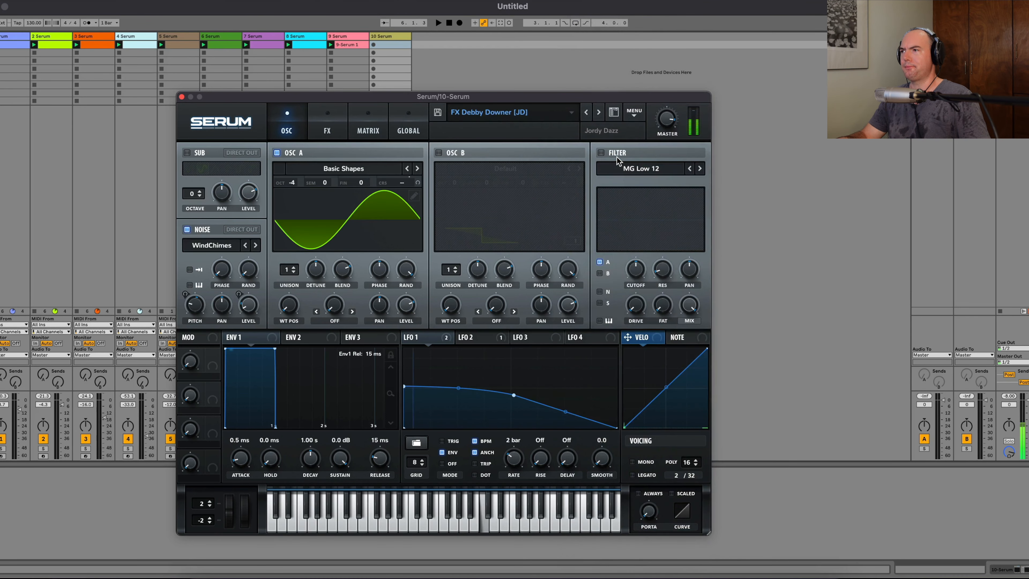
pyautogui.click(586, 112)
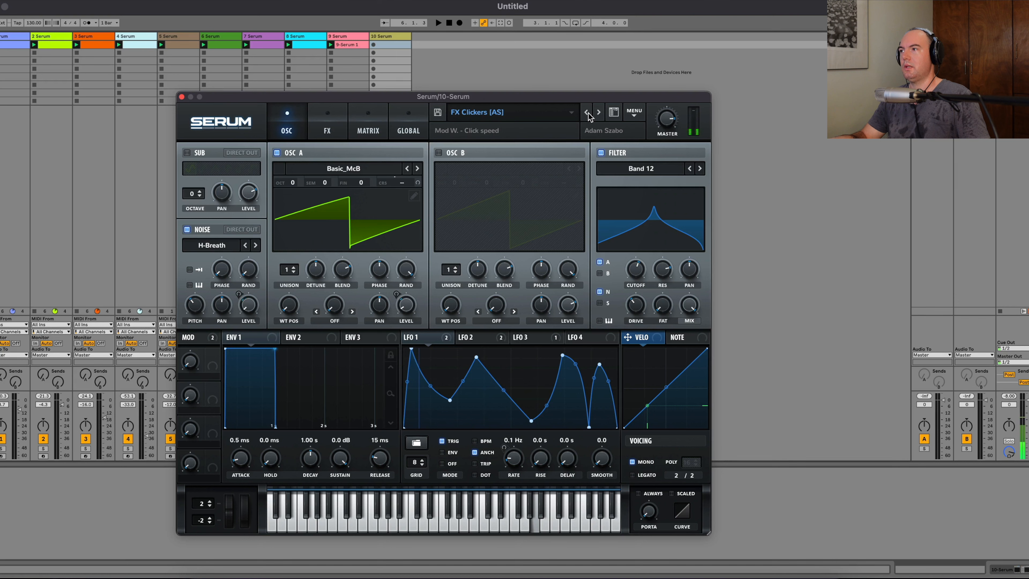
# Step: Move the Reverb to the end of the tenth track's Serum effects chain, after the Filter and EQ
pyautogui.moveTo(515, 101); pyautogui.dragTo(741, 100)
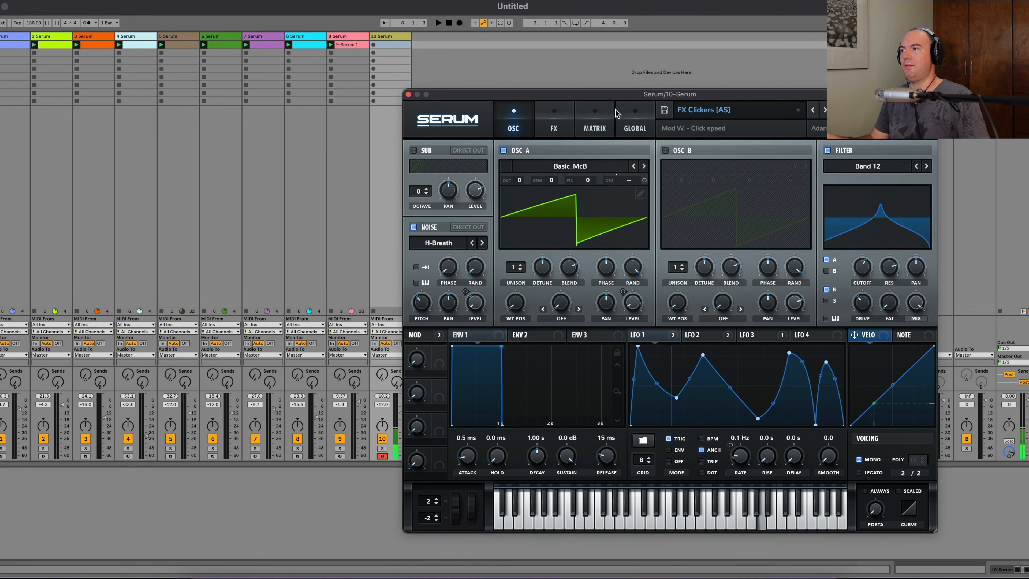
pyautogui.moveTo(597, 100); pyautogui.dragTo(608, 94)
pyautogui.click(565, 122)
pyautogui.click(431, 275)
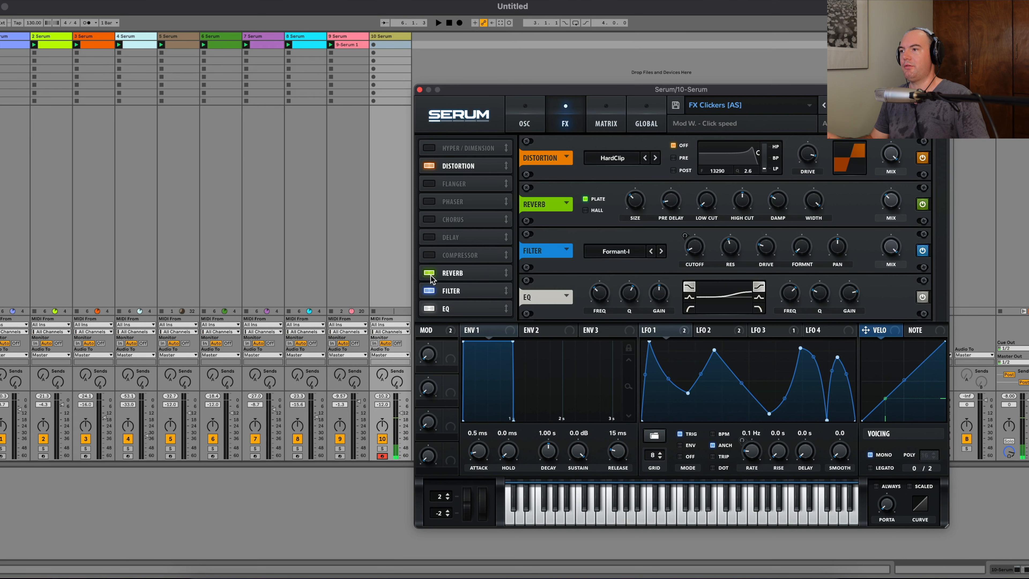
pyautogui.moveTo(469, 273); pyautogui.dragTo(463, 320)
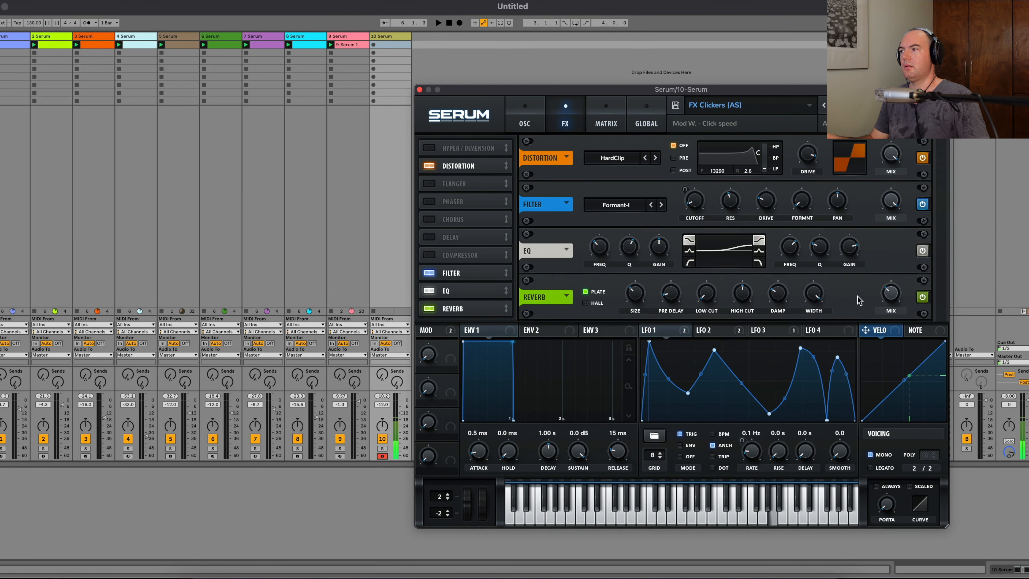
pyautogui.moveTo(891, 298)
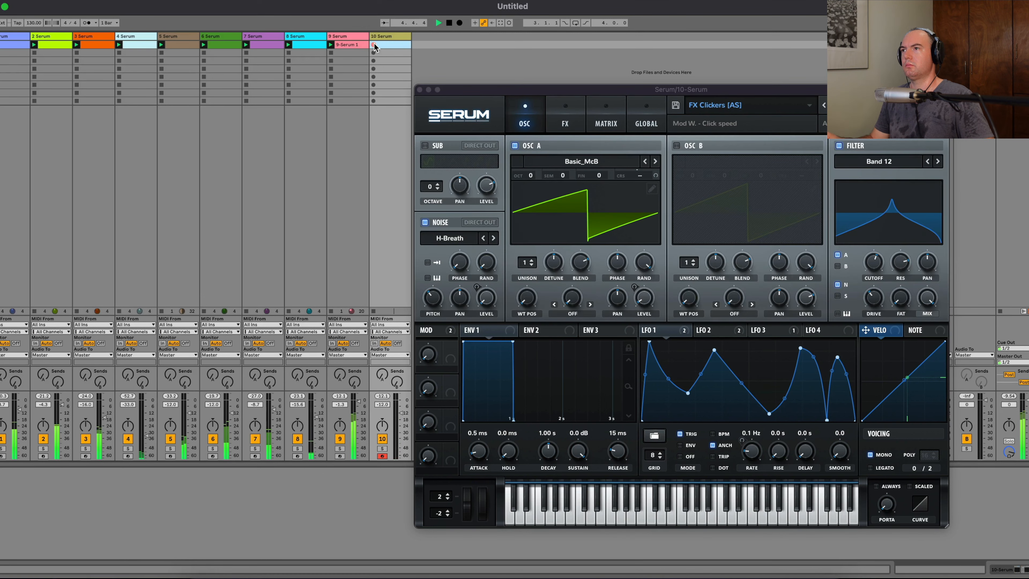
# Step: Record a MIDI clip of the clickers sound in the tenth track's first slot and close its Serum window
pyautogui.click(373, 44)
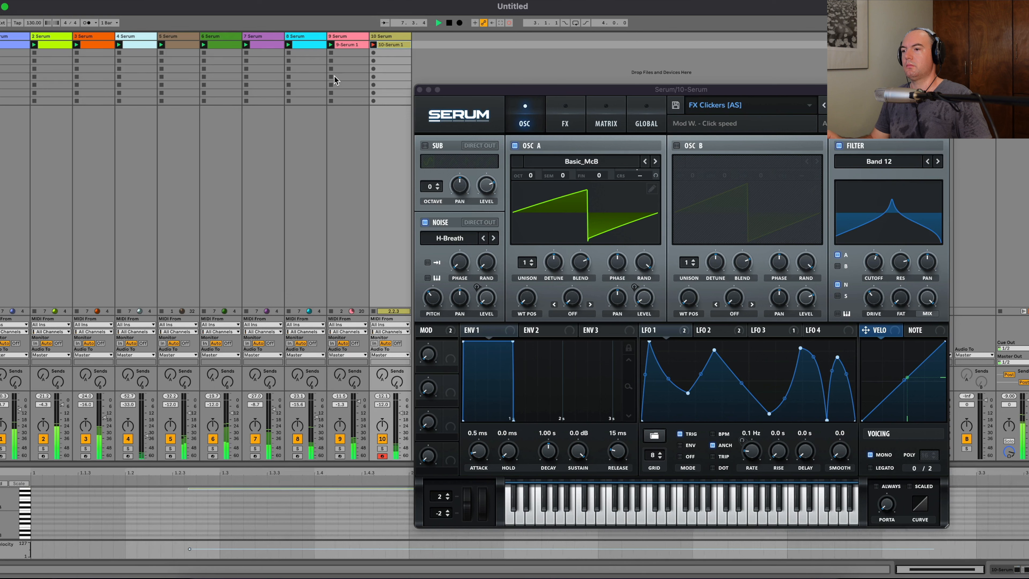
pyautogui.press('space')
pyautogui.click(419, 89)
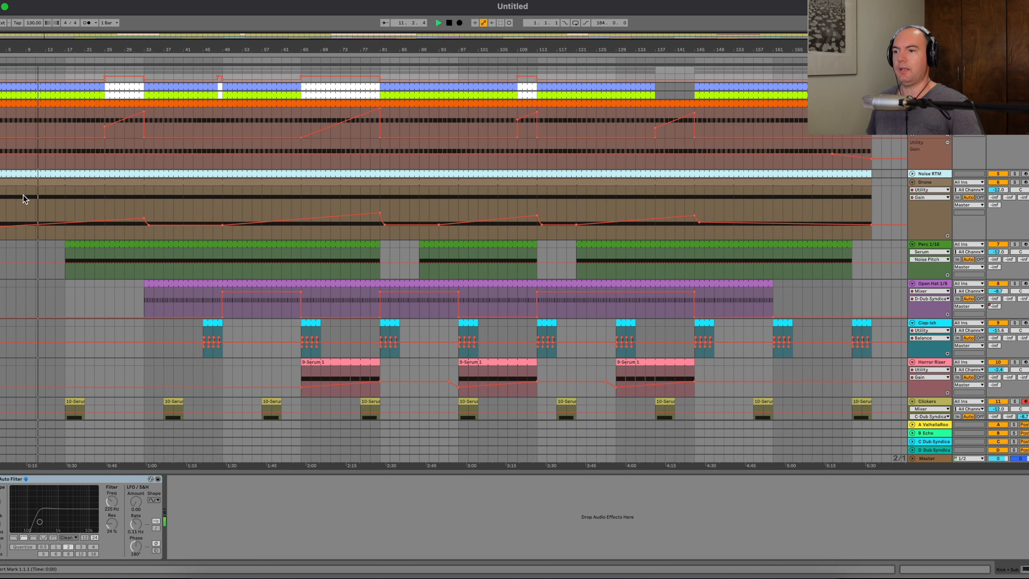
# Step: Lower the Perc 1/16 track's volume to -13.5 dB while the arrangement plays
pyautogui.click(144, 198)
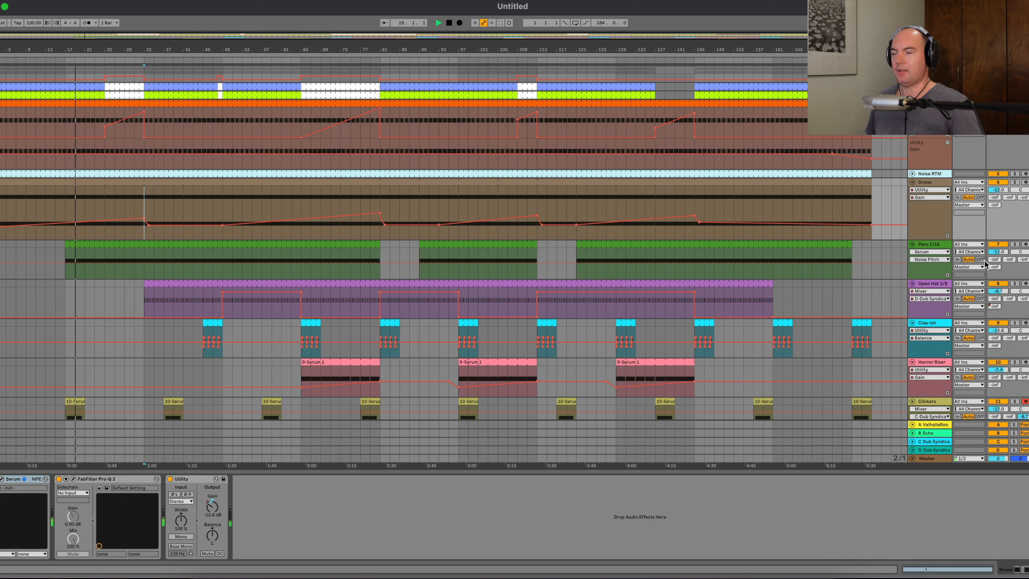
pyautogui.click(929, 246)
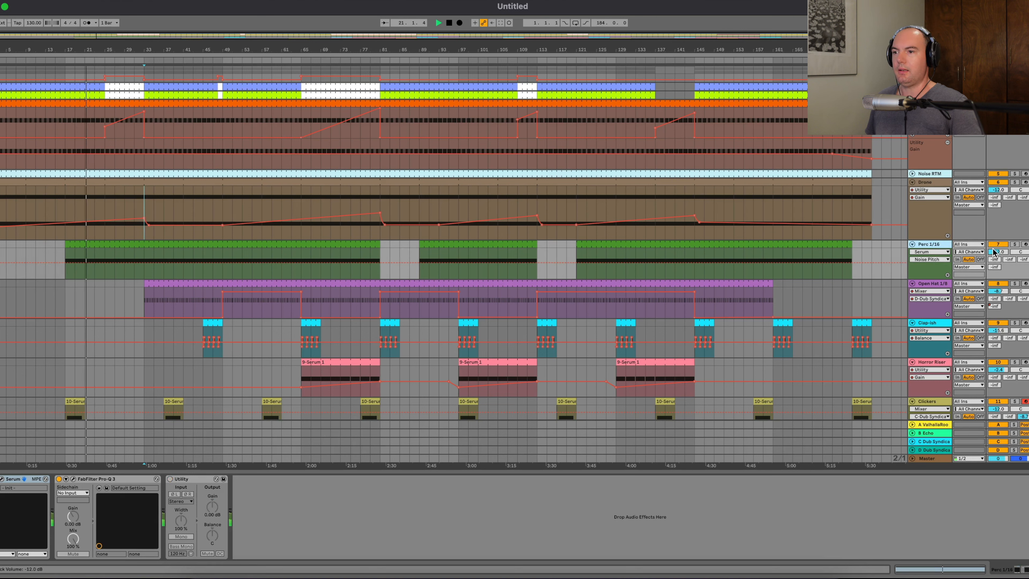
pyautogui.moveTo(993, 252); pyautogui.dragTo(993, 253)
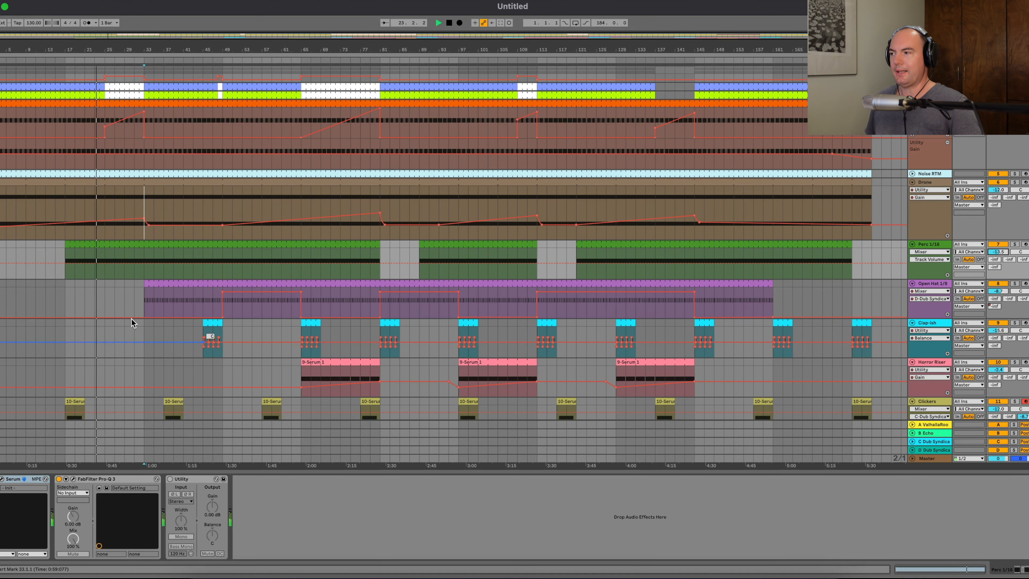
# Step: Examine the first Clickers clip and the devices on the C Dub Syndicate, A ValhallaRoom and B Echo return tracks
pyautogui.scroll(-2, 125, 341)
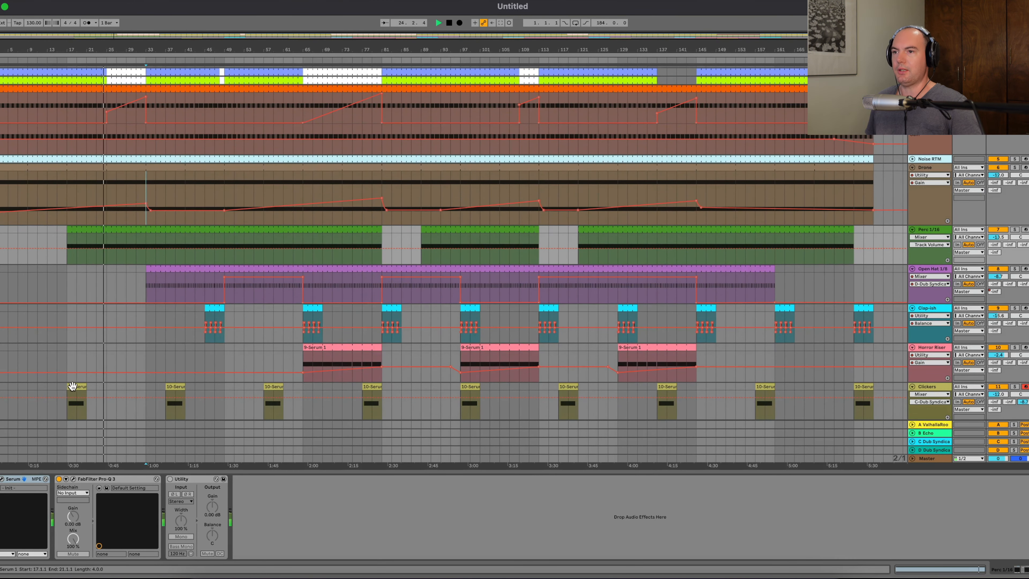
pyautogui.click(72, 386)
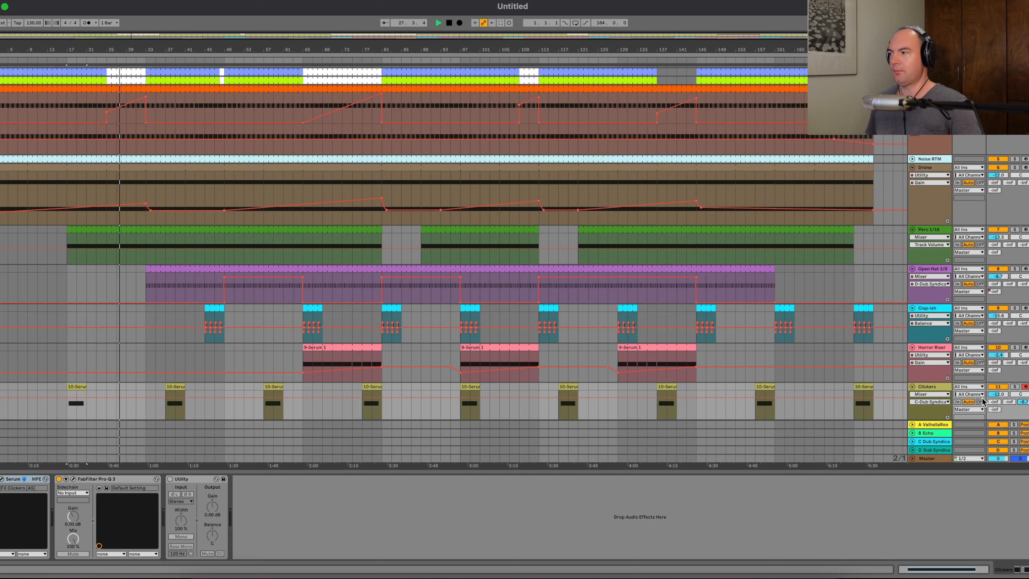
pyautogui.click(931, 441)
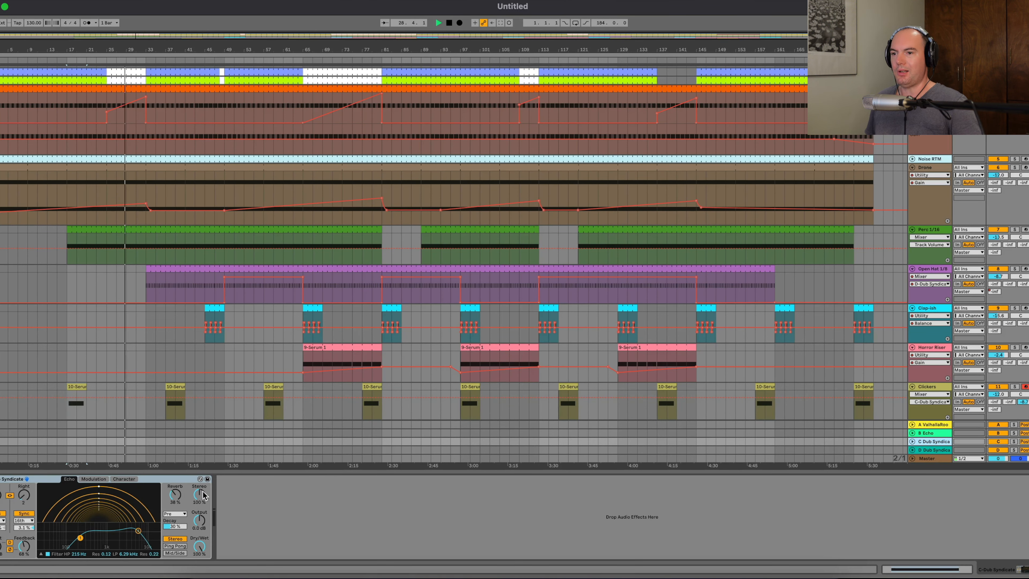
pyautogui.click(929, 425)
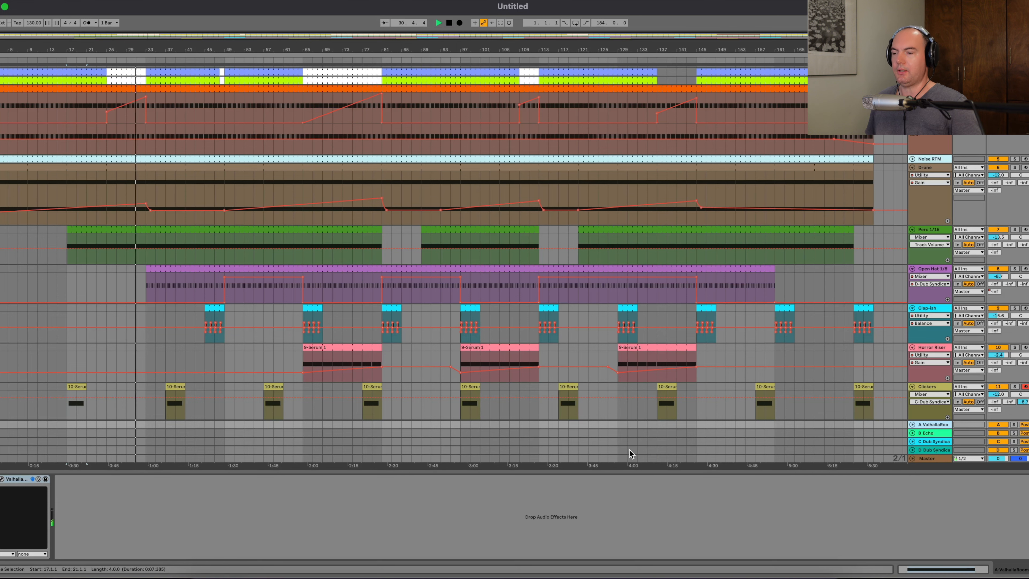
pyautogui.click(939, 433)
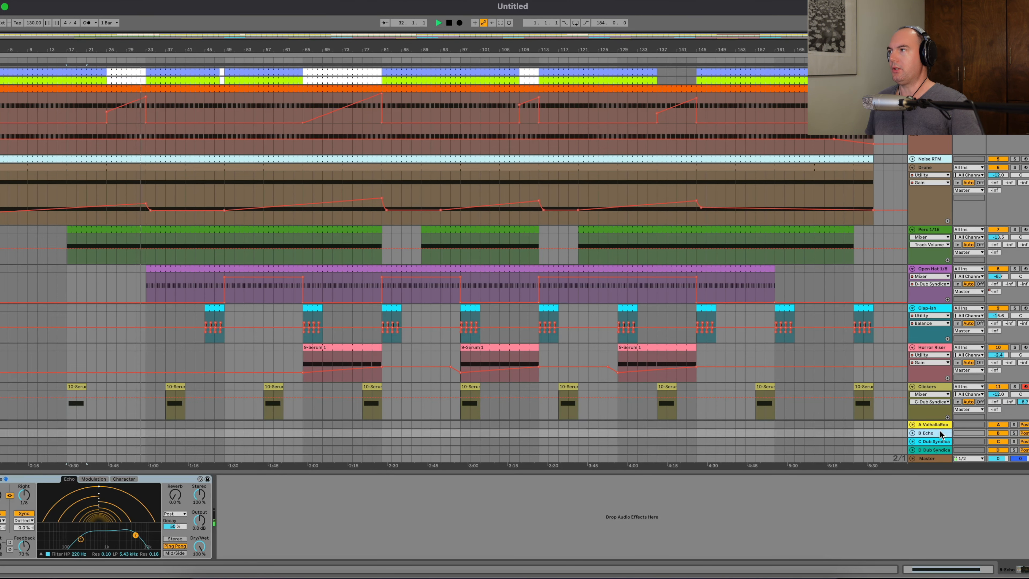
# Step: Examine the first two Clap-ish clips and their Balance automation in the arrangement
pyautogui.scroll(2, 315, 409)
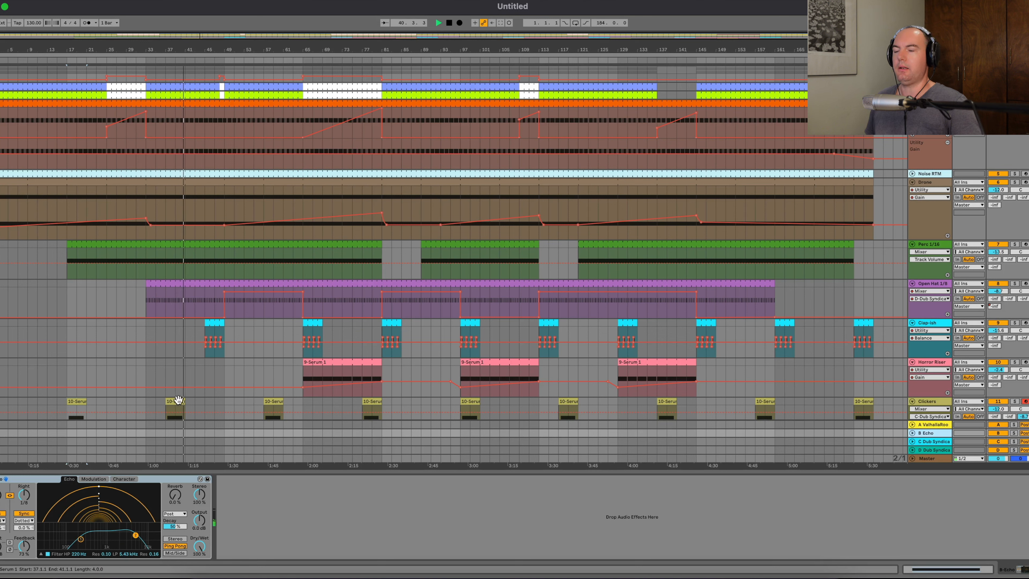
pyautogui.click(214, 323)
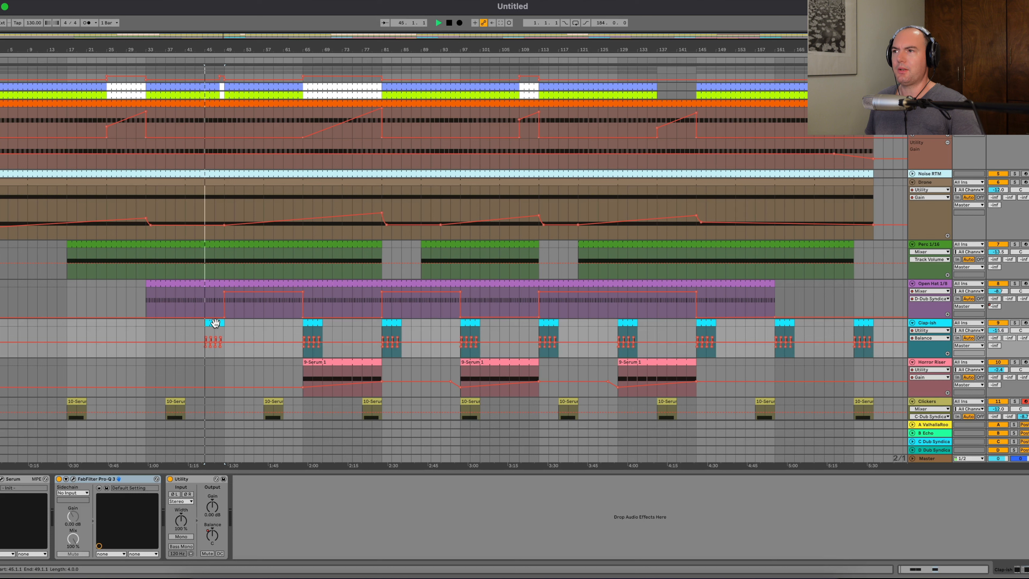
pyautogui.click(307, 323)
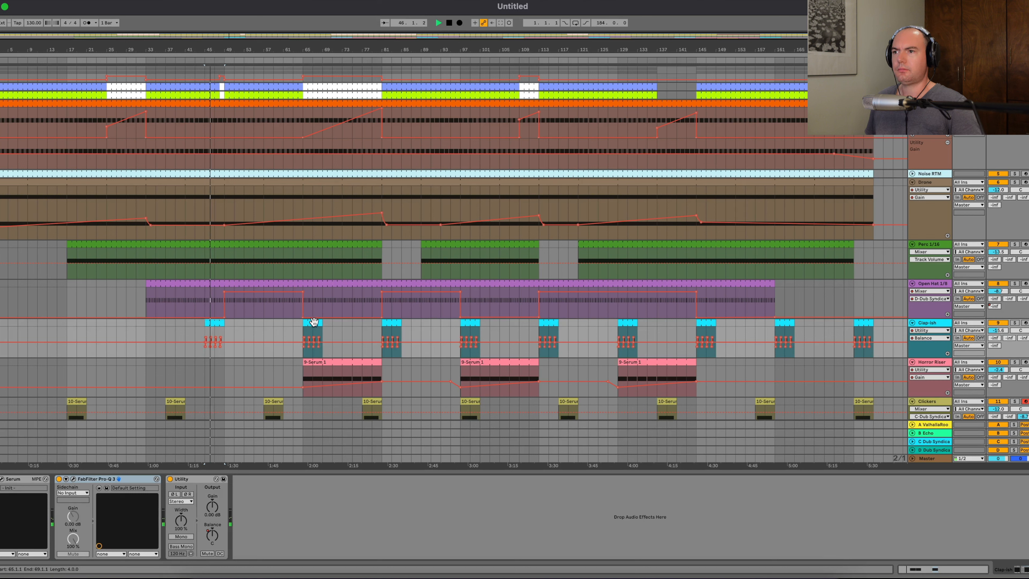
pyautogui.click(213, 323)
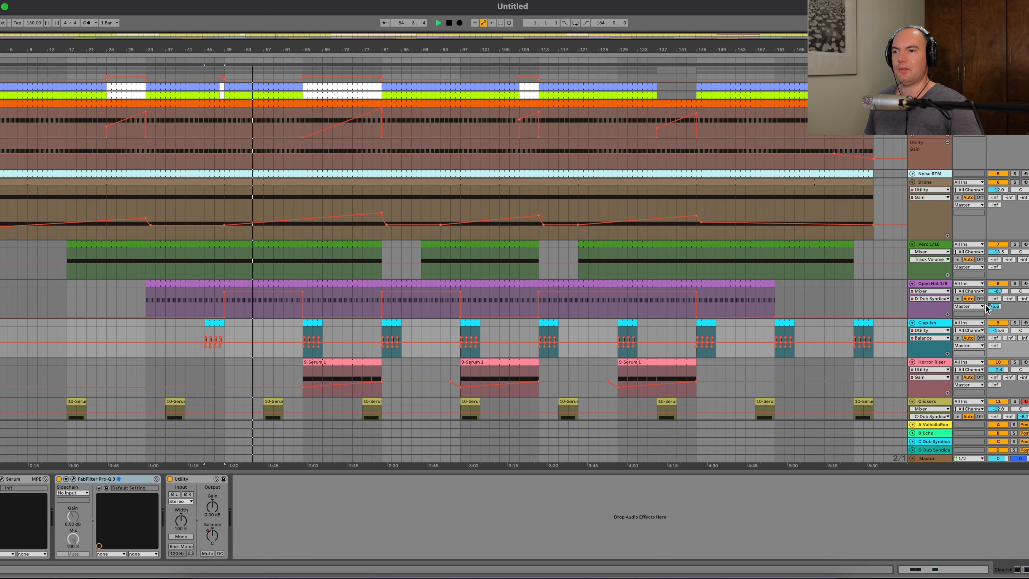
# Step: Examine the LFOTool, ValhallaRoom and Pro-Q 3 settings on the D Dub Syndicate return track
pyautogui.click(927, 450)
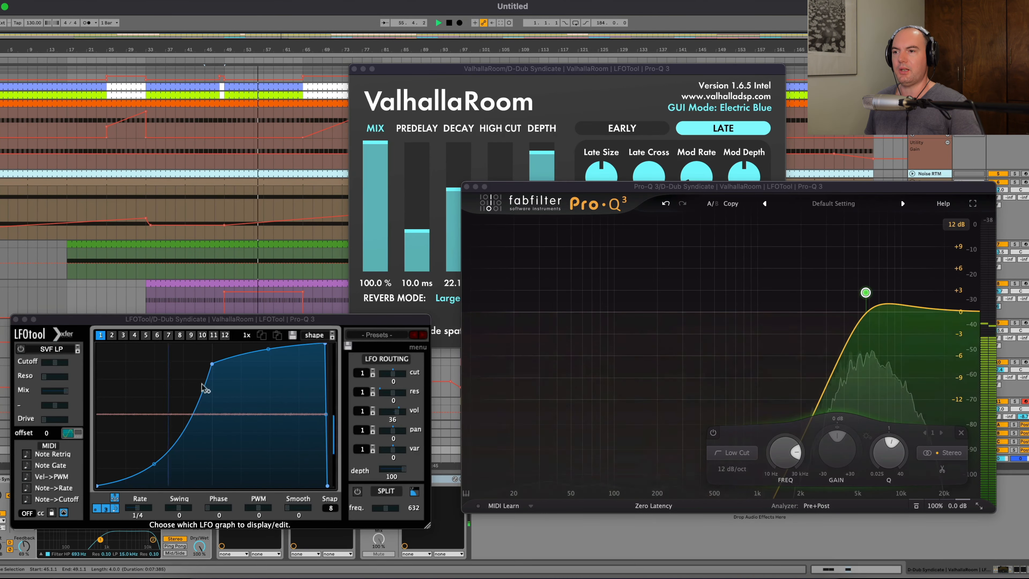
pyautogui.moveTo(64, 323); pyautogui.dragTo(64, 246)
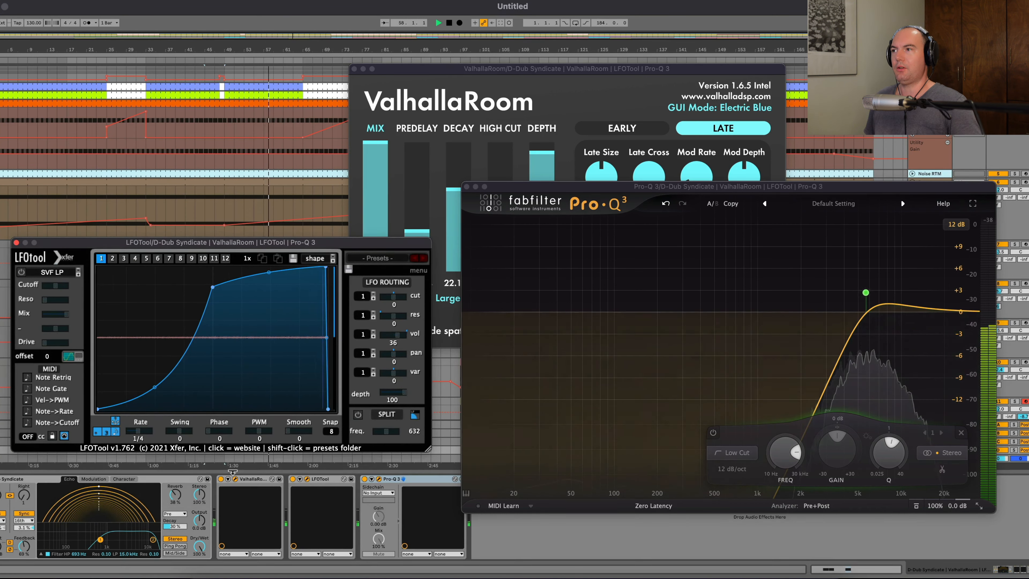
pyautogui.click(483, 102)
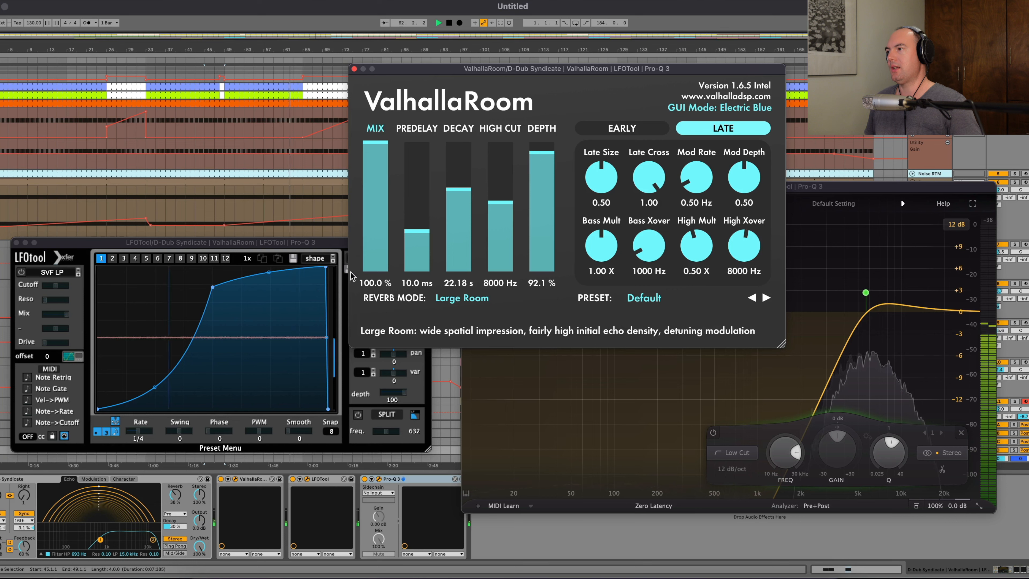
pyautogui.click(600, 420)
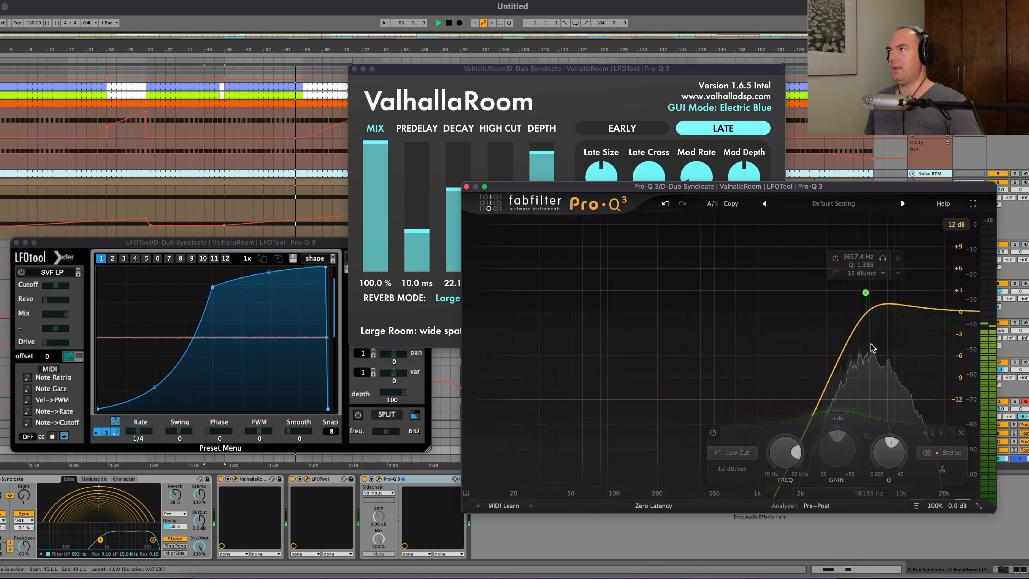
pyautogui.moveTo(870, 287)
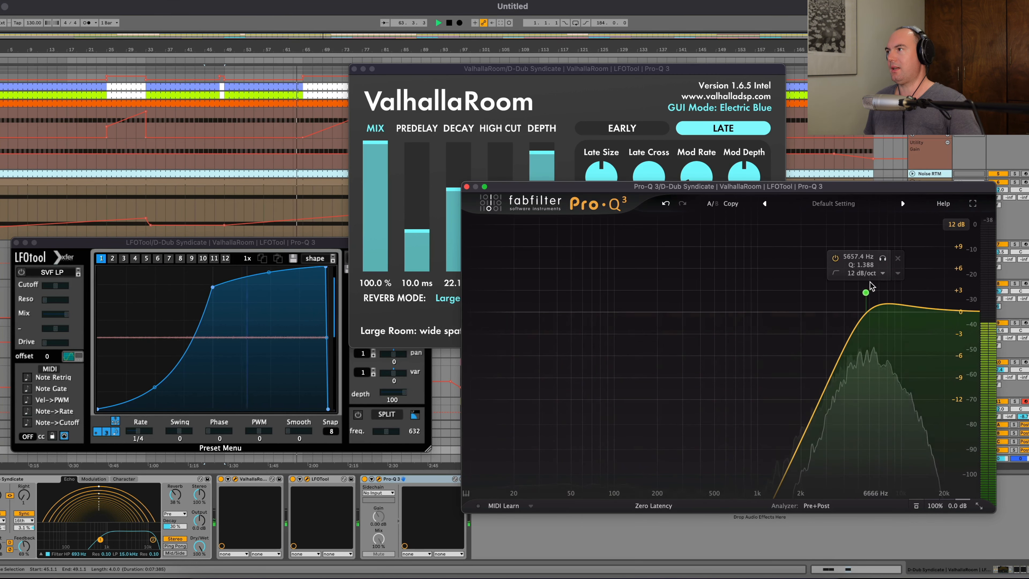
pyautogui.click(1011, 276)
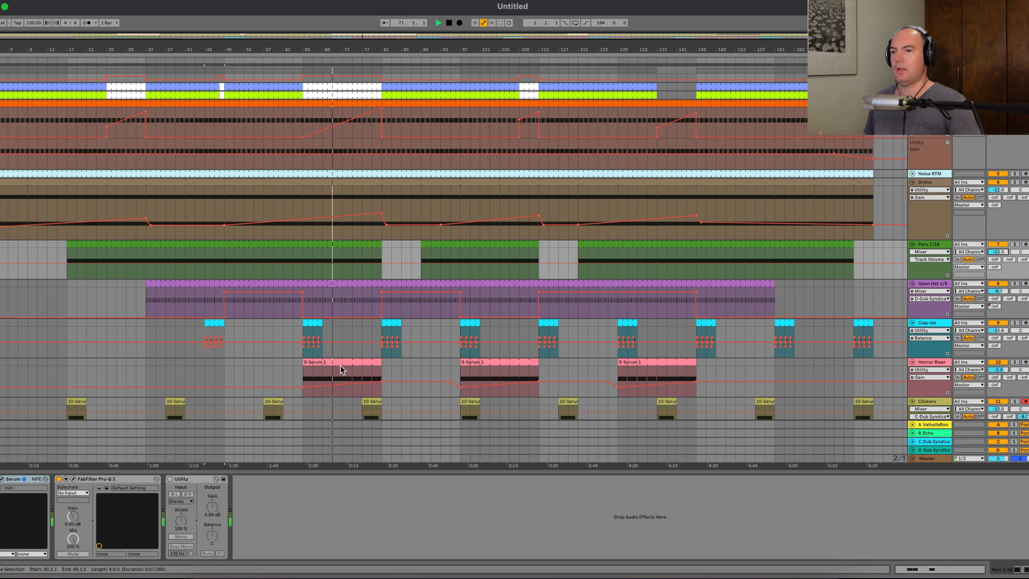
# Step: Examine the Horror Riser track's Serum settings and the Utility Gain automation across its first clip
pyautogui.click(330, 362)
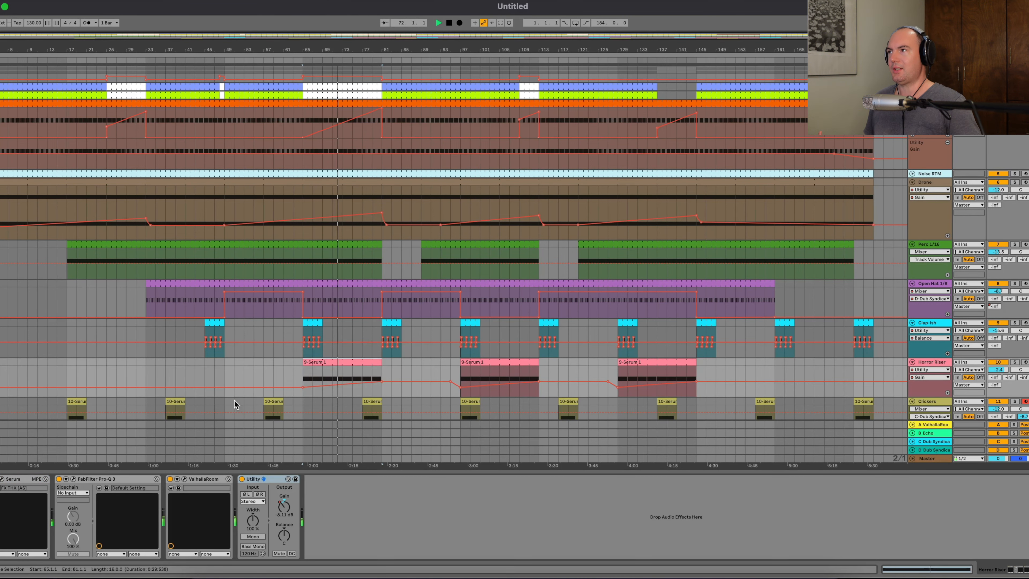
pyautogui.click(2, 480)
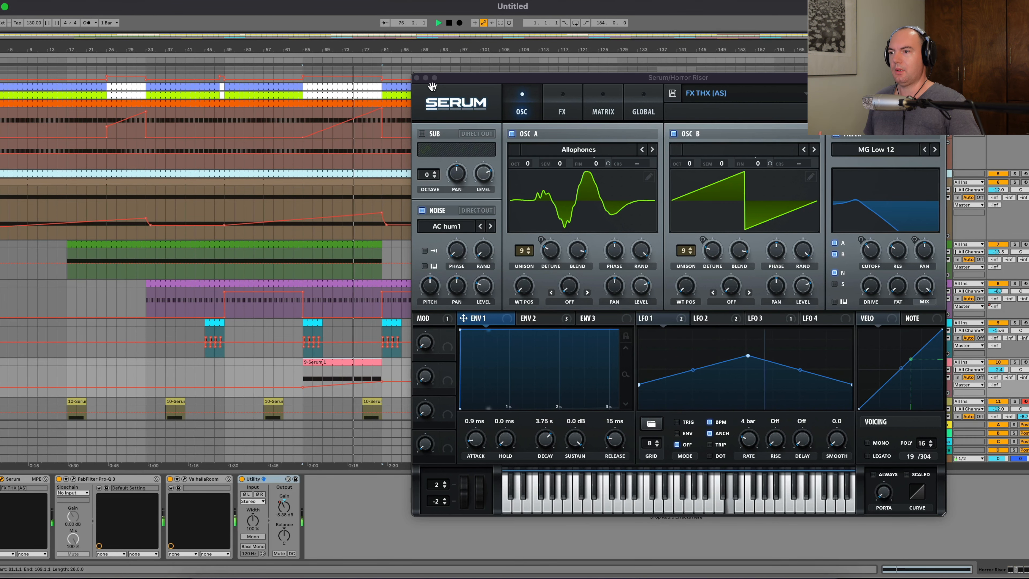
pyautogui.click(417, 77)
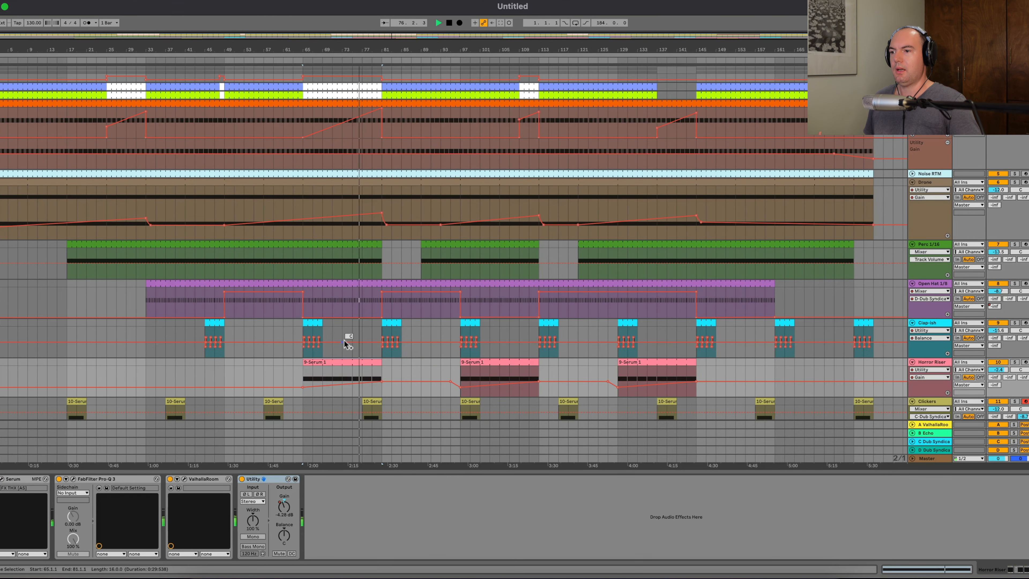
pyautogui.click(304, 373)
pyautogui.moveTo(313, 377); pyautogui.dragTo(381, 378)
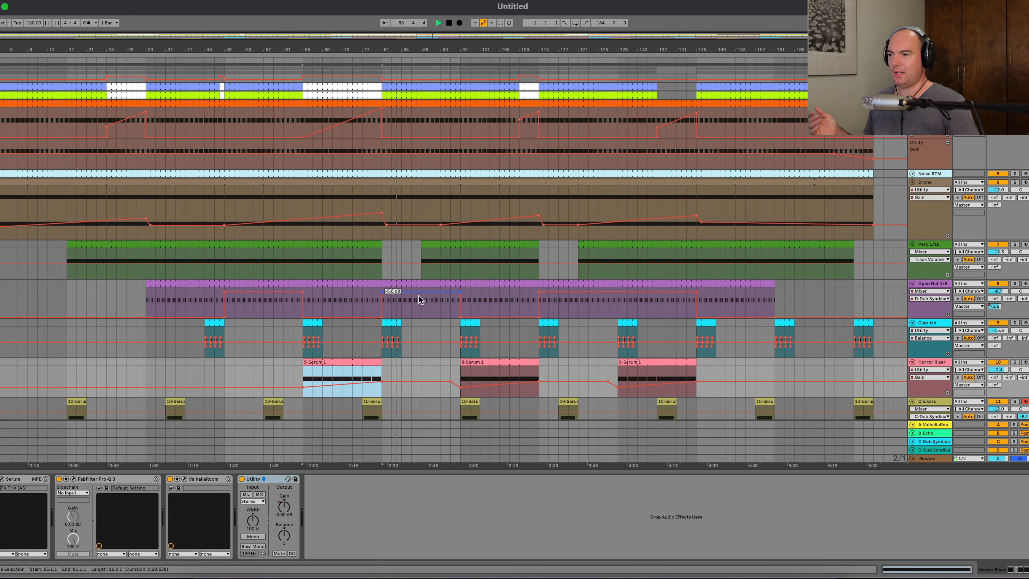
pyautogui.click(393, 323)
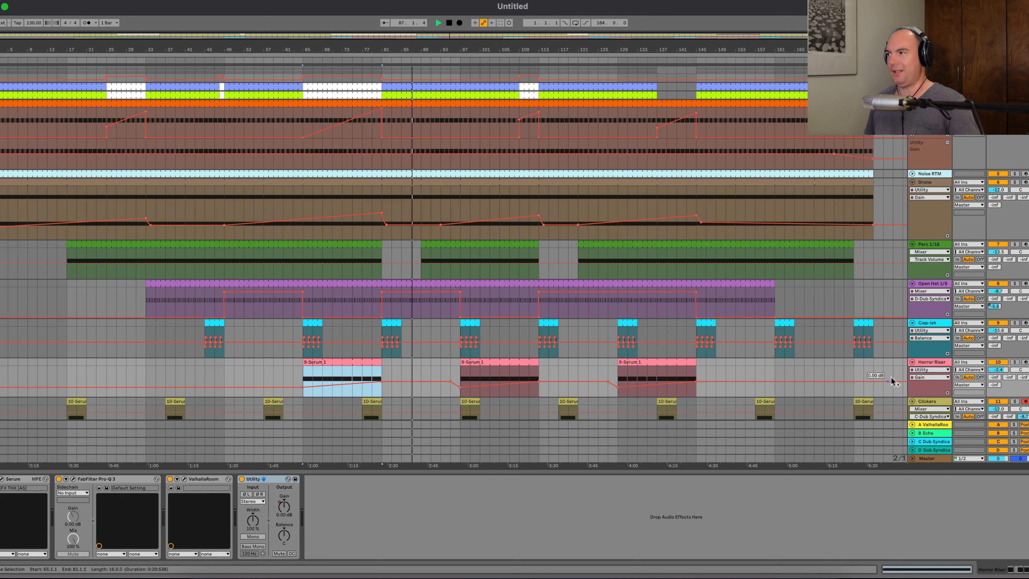
# Step: Examine the gap between Perc 1/16 clips at bars 81 to 89, and the Drone track's Gain ramp over bars 93 to 113 with its Serum settings
pyautogui.click(924, 365)
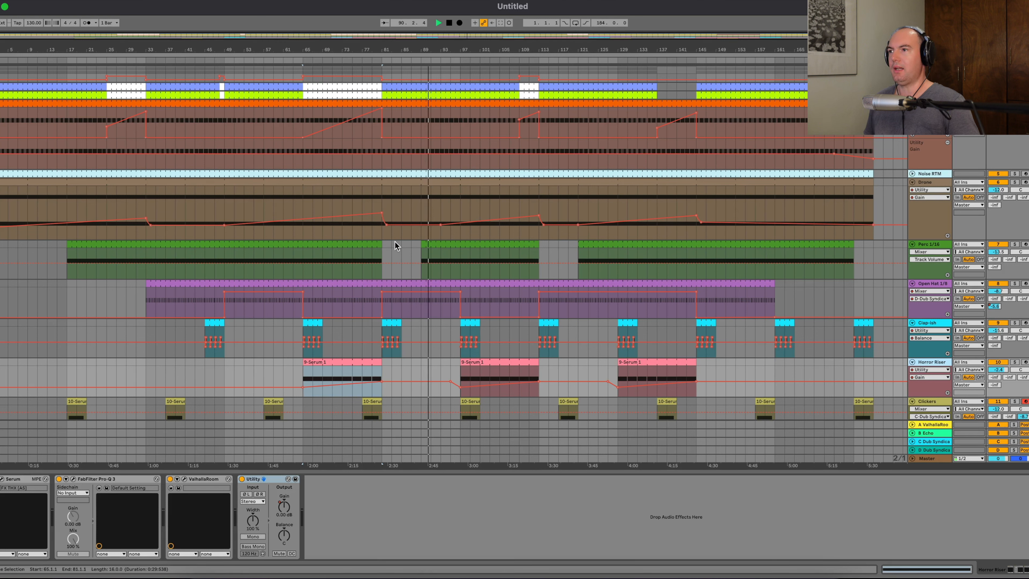
pyautogui.moveTo(383, 245); pyautogui.dragTo(420, 242)
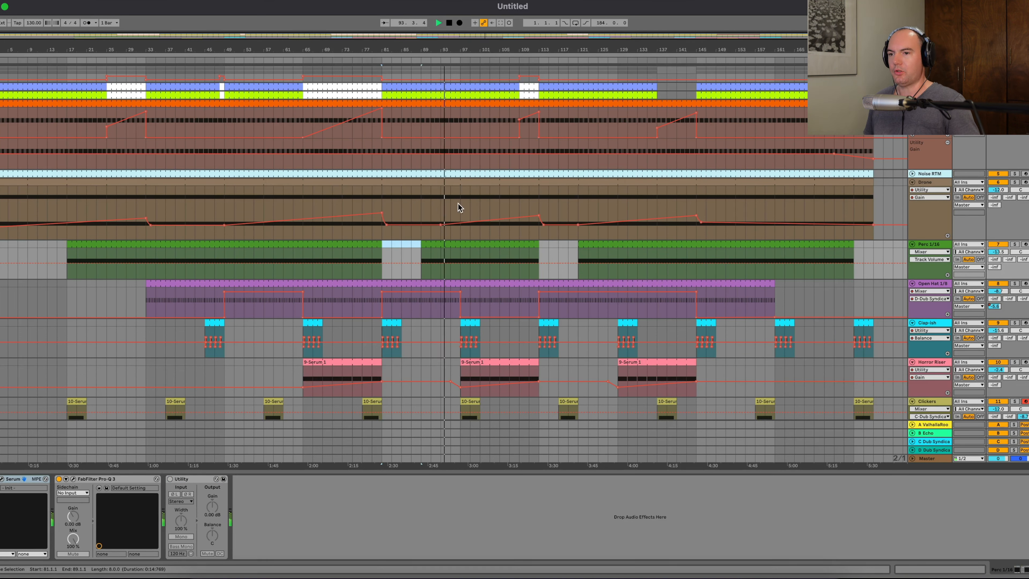
pyautogui.moveTo(443, 211); pyautogui.dragTo(538, 208)
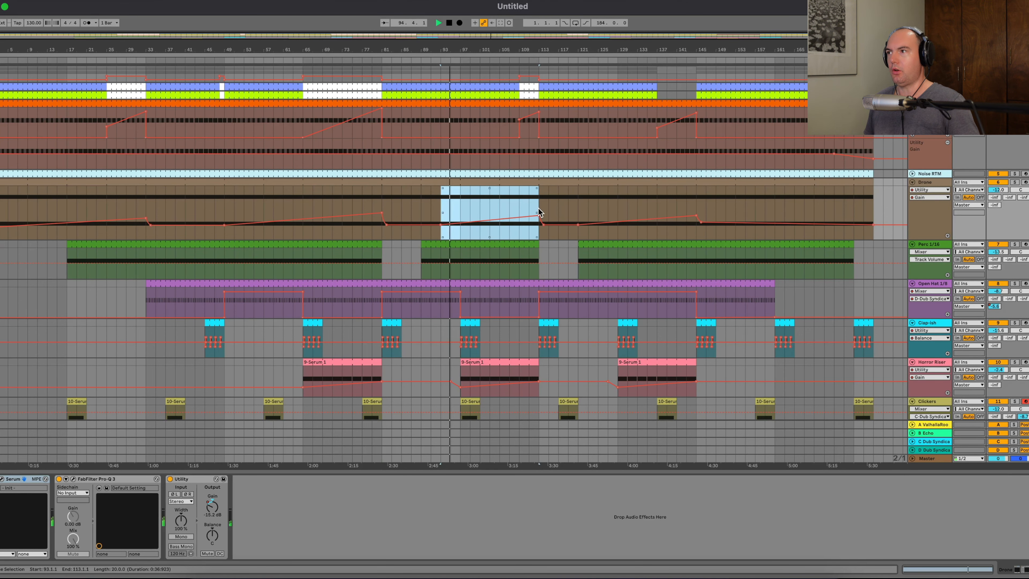
pyautogui.click(2, 478)
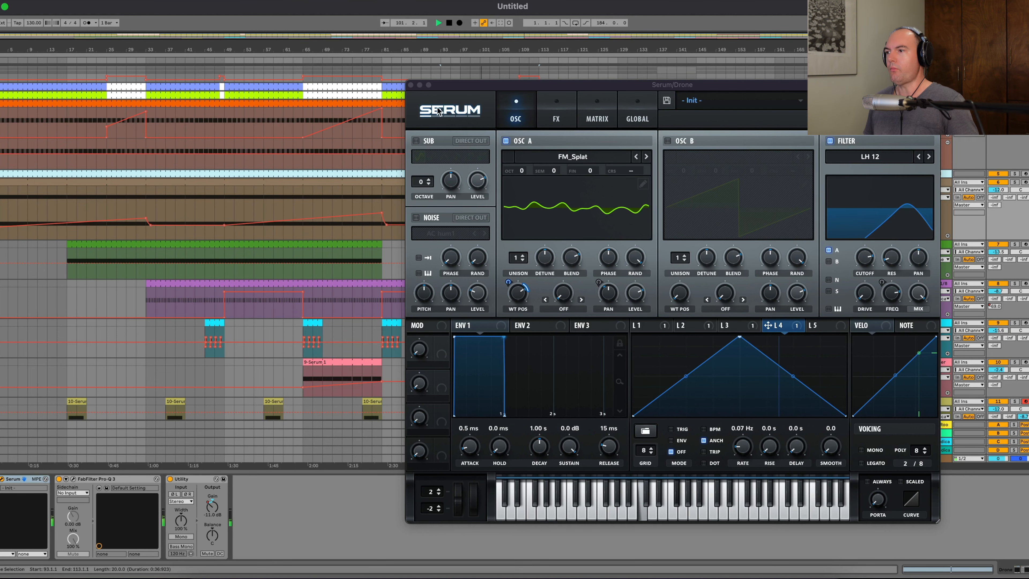
pyautogui.click(411, 85)
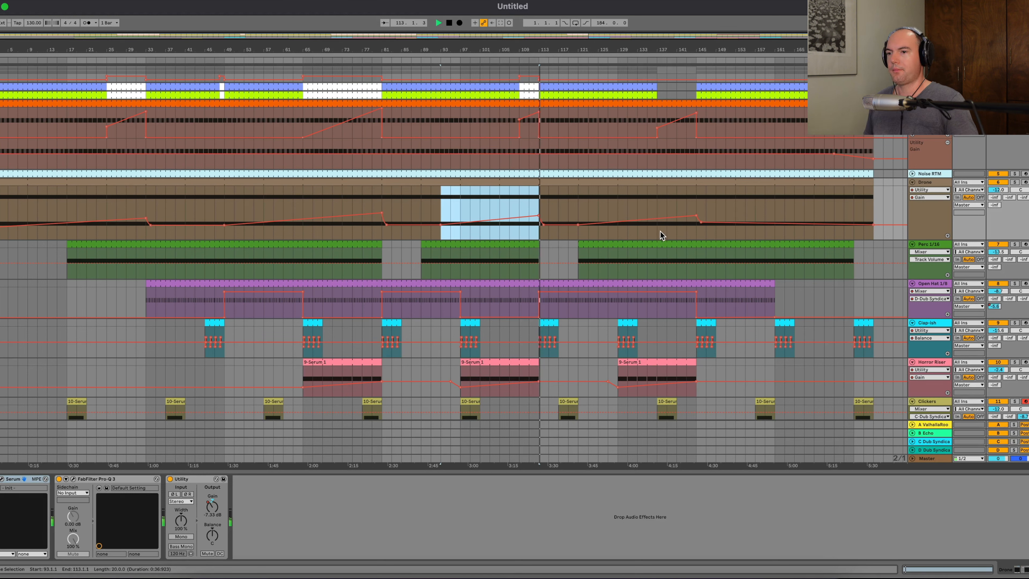
# Step: Review the D Dub Syndicate return's ValhallaRoom, LFOTool and Pro-Q 3 windows, focusing on the low-cut band in Pro-Q 3
pyautogui.click(931, 450)
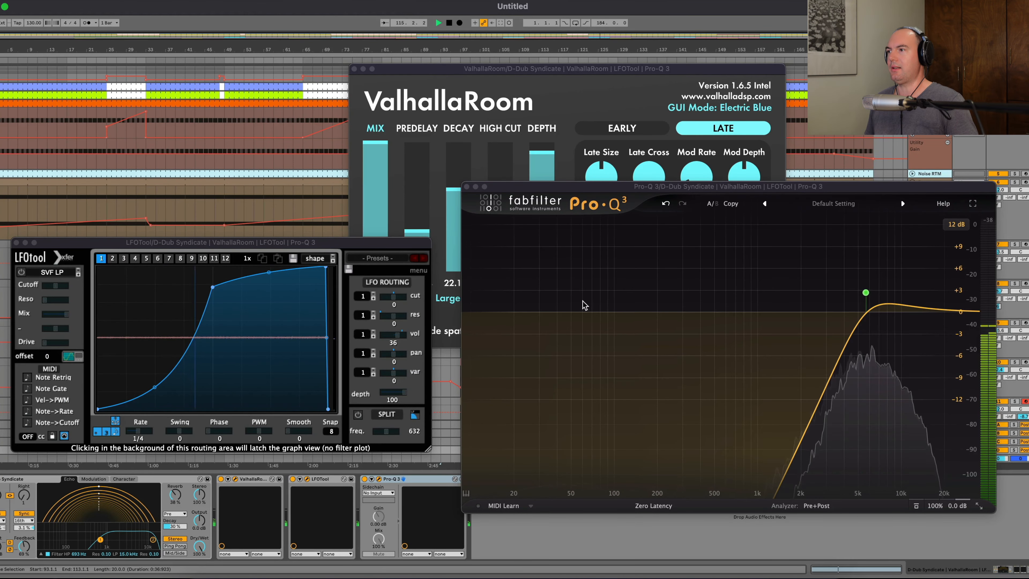
pyautogui.moveTo(866, 292)
pyautogui.click(929, 149)
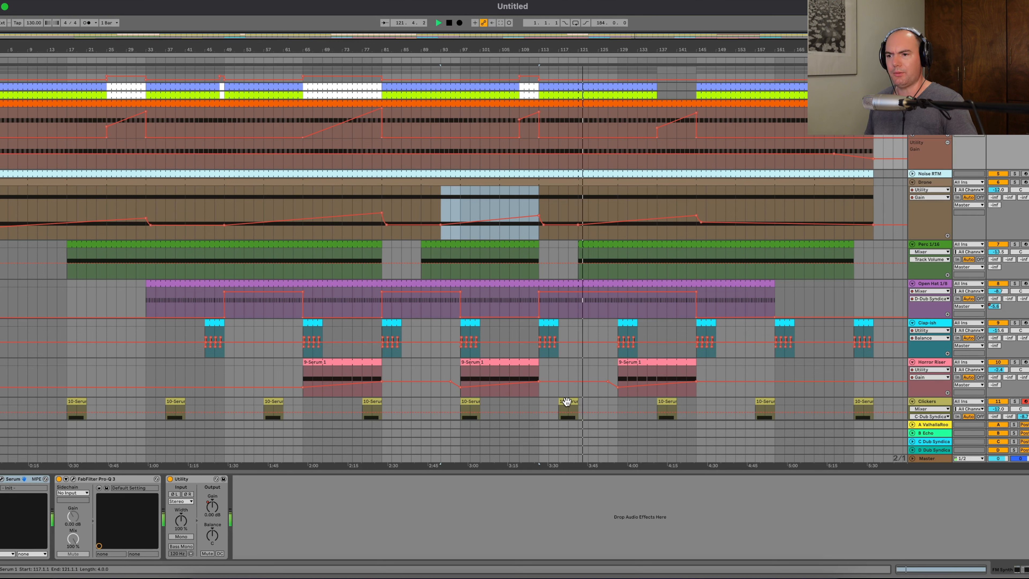
# Step: Compare the spacing of the Clickers clips from bar 117 to 137 with that of the Clap-ish clips from bar 129 to 145
pyautogui.click(653, 400)
pyautogui.moveTo(654, 403); pyautogui.dragTo(558, 407)
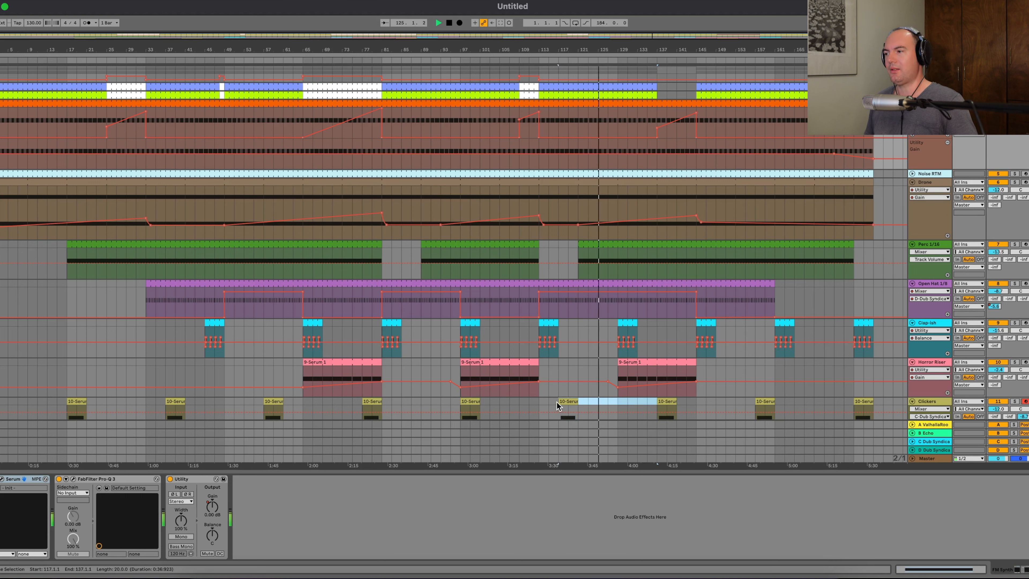
pyautogui.moveTo(556, 402); pyautogui.dragTo(557, 402)
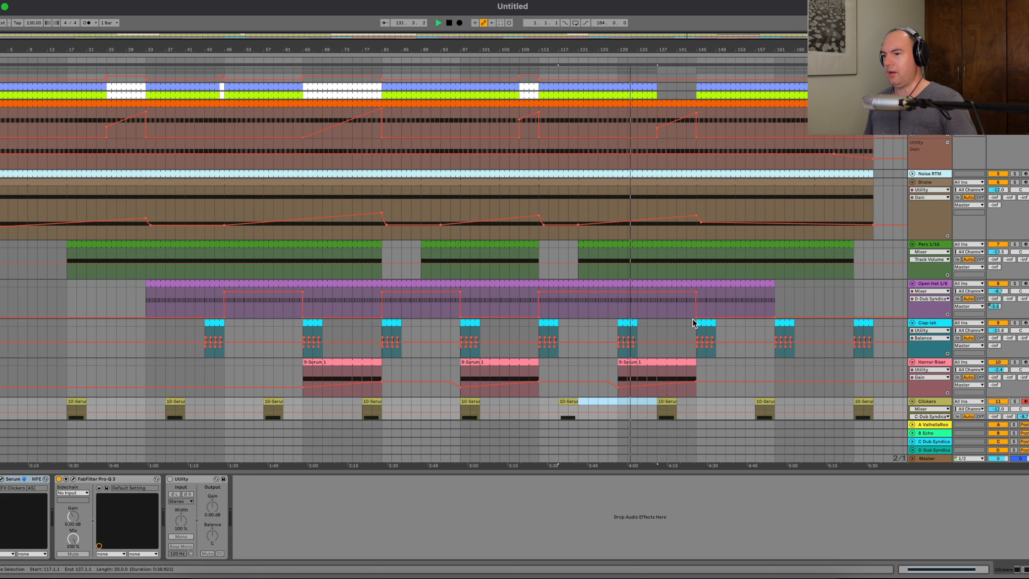
pyautogui.moveTo(619, 354); pyautogui.dragTo(680, 334)
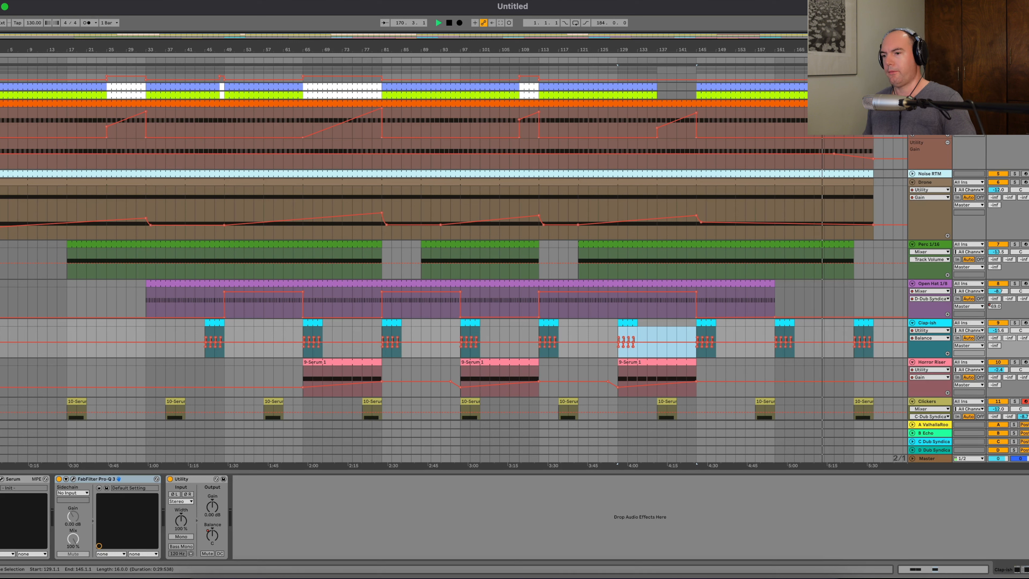
# Step: Examine the arrangement's last four bars, 177 to 181, and the Utility Gain fade at the end of the FM Synth track
pyautogui.moveTo(853, 130); pyautogui.dragTo(872, 130)
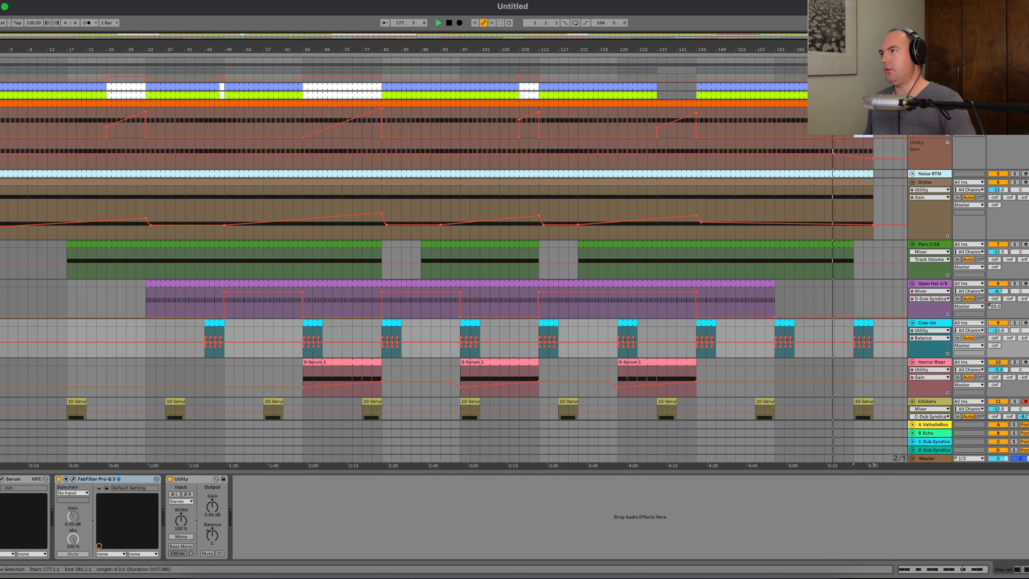
pyautogui.click(863, 136)
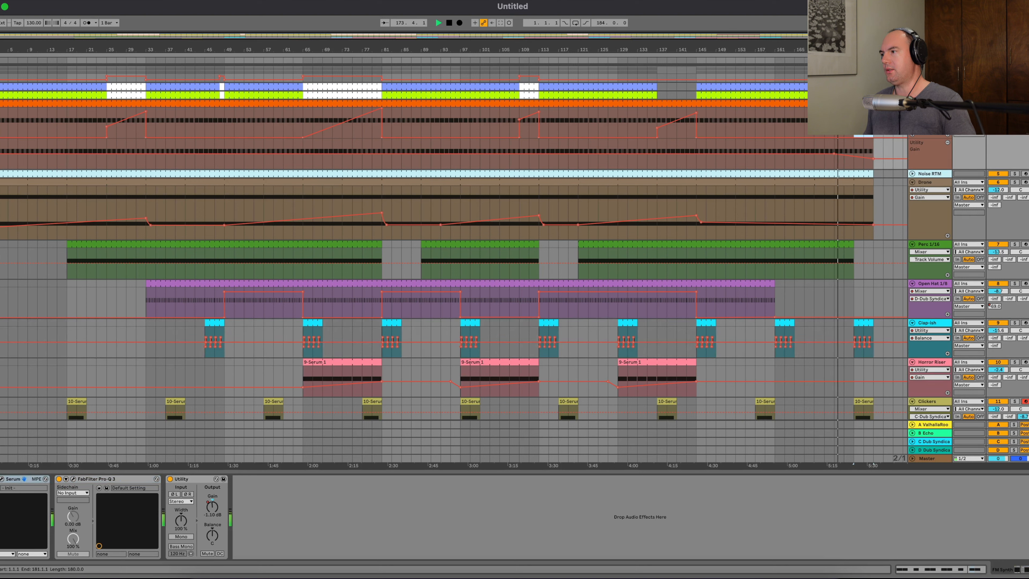